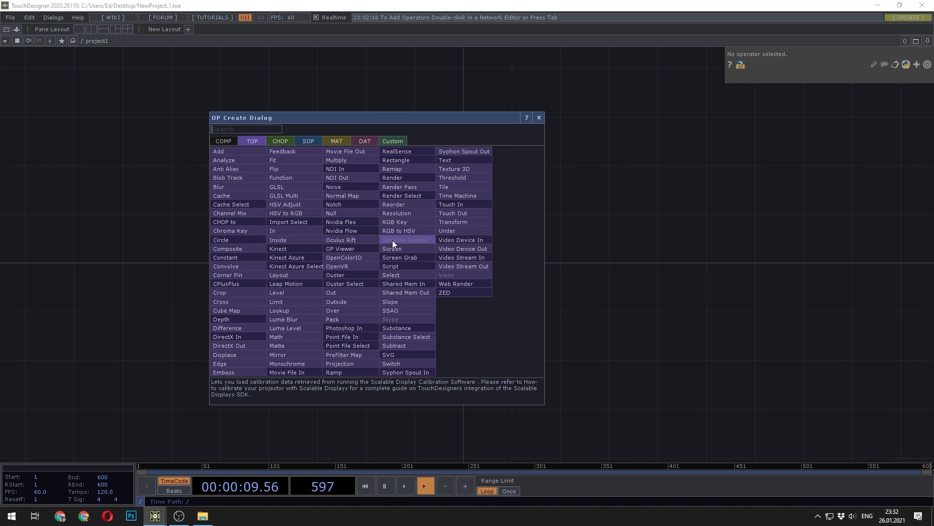
Add a Constant CHOP to the empty network
click(284, 140)
text(co)
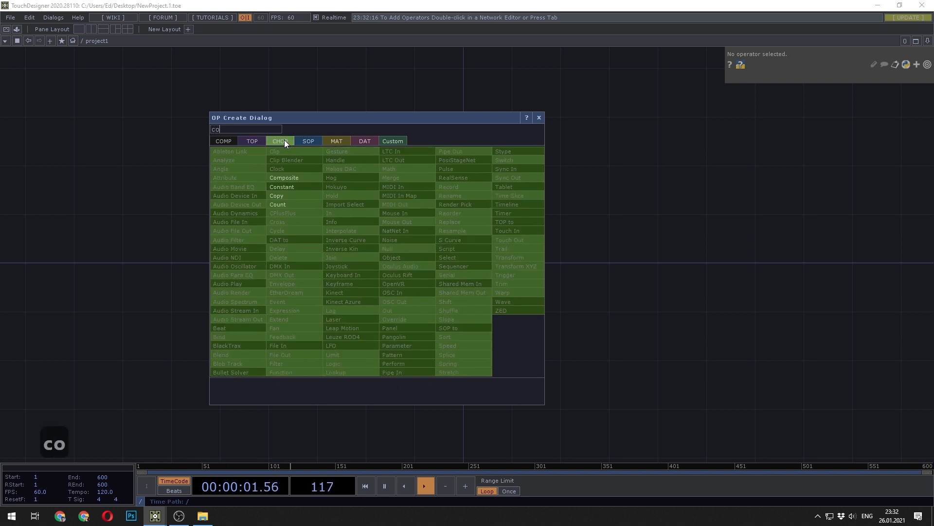
text(n)
click(281, 187)
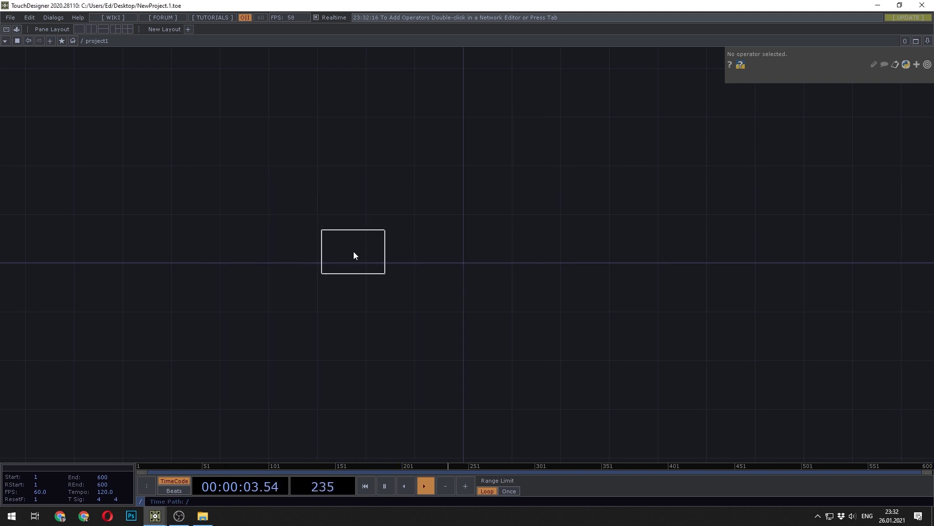
click(355, 256)
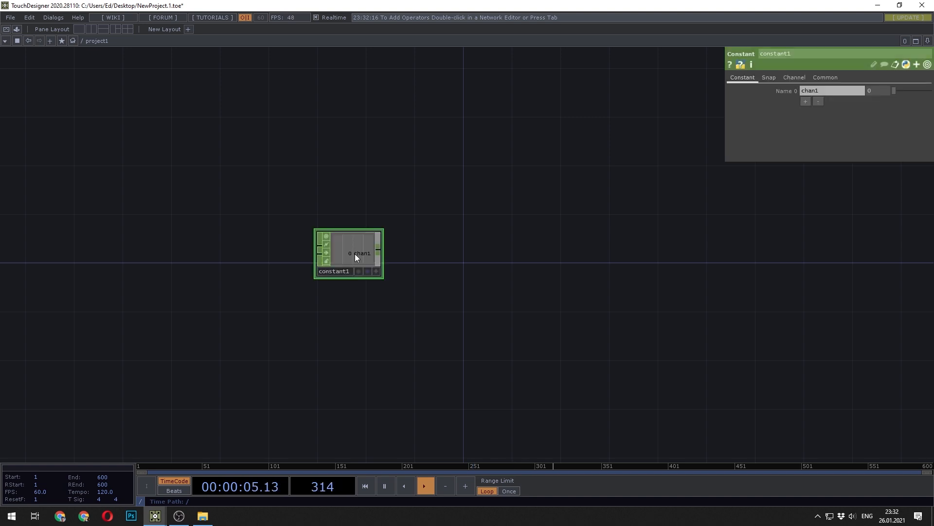
Rename the Constant CHOP's first channel to resx and set its value to 6
click(825, 89)
text(res)
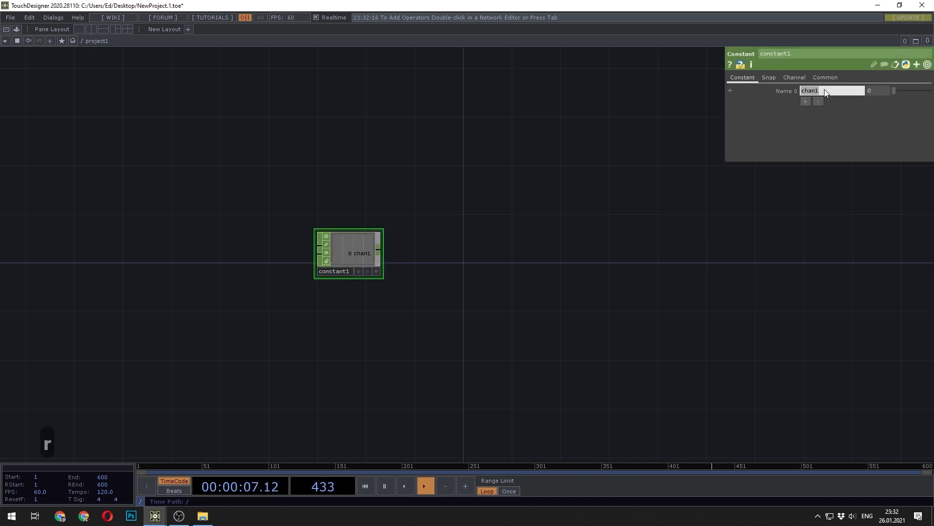
text(x)
click(875, 90)
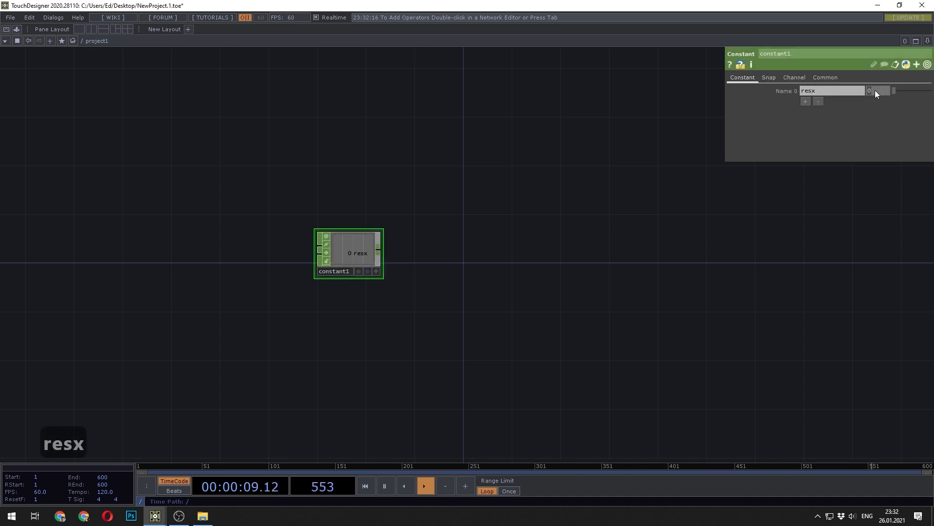
text(6)
key(Return)
Add a second channel named resy to the Constant CHOP and set its value to 6
click(806, 101)
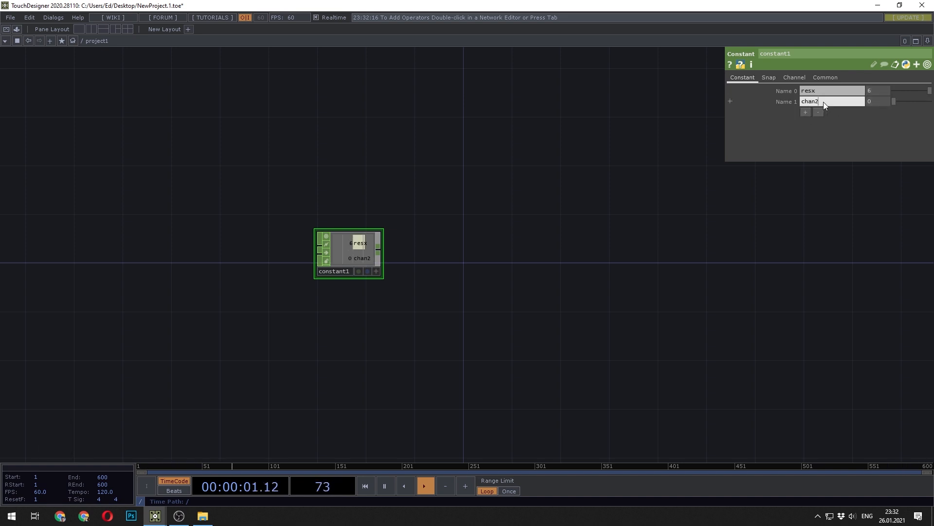
text(res)
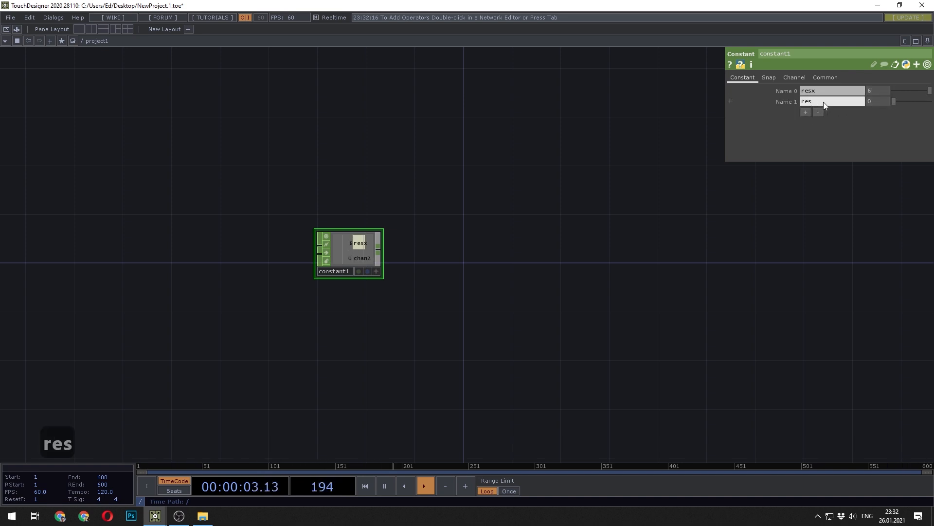
text(y)
click(876, 101)
text(6)
key(Return)
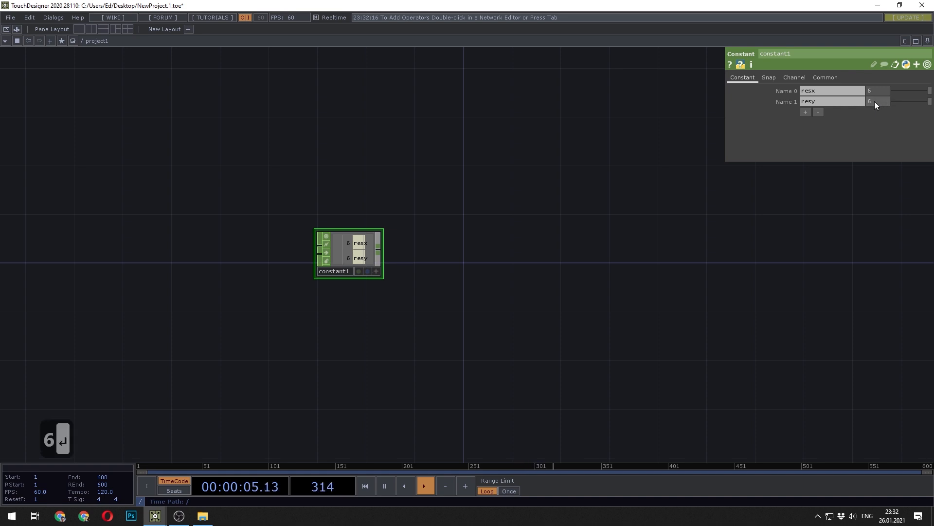
Append a Math CHOP to the Constant CHOP's output and set Combine Channels to Multiply
scroll(394, 241, up, 4)
right_click(366, 267)
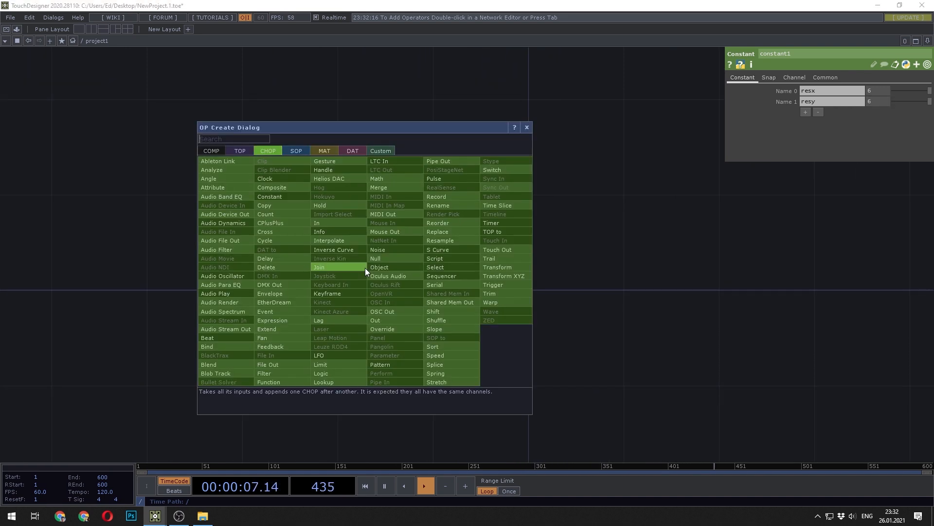
text(math)
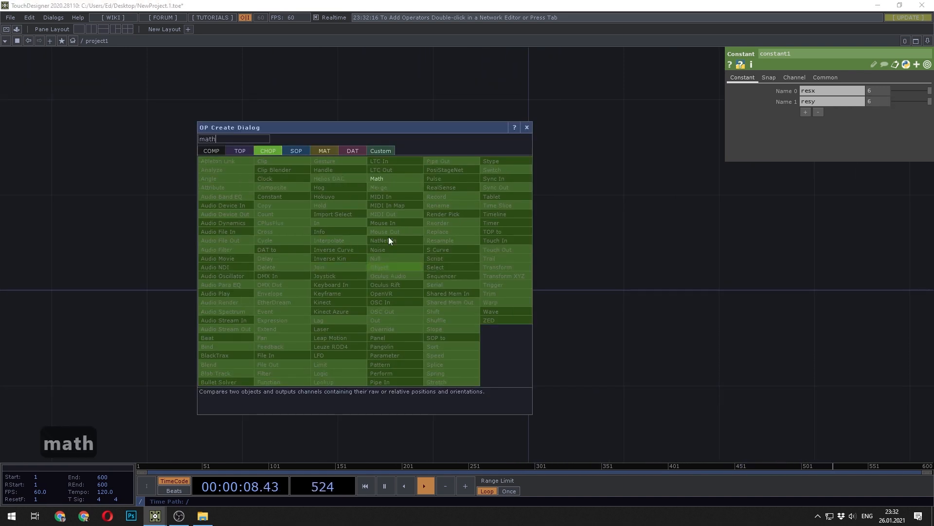
click(390, 178)
click(473, 271)
click(823, 100)
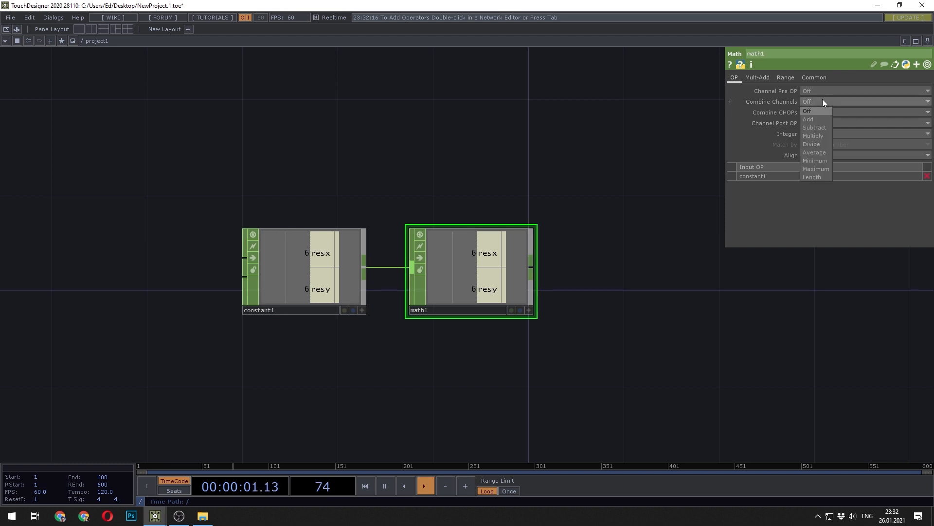
click(819, 135)
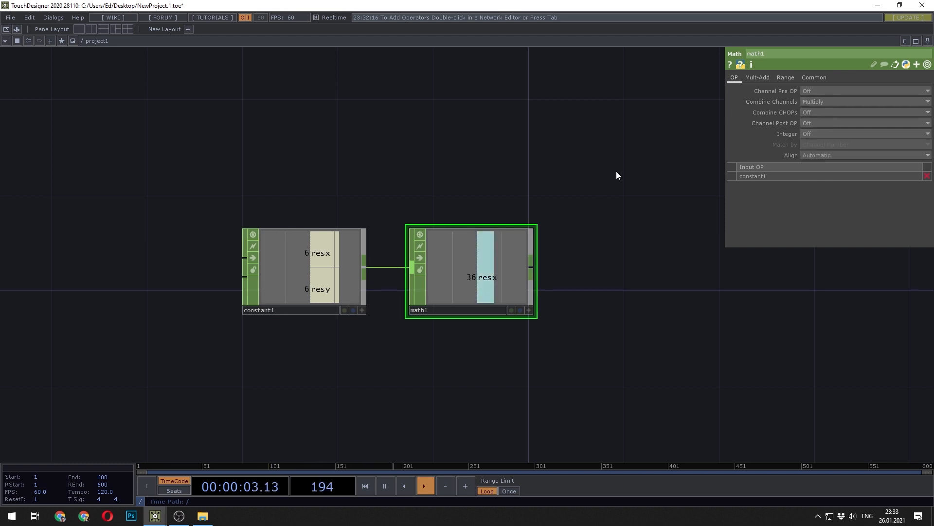
Add a Grid SOP to the network above the Math CHOP
drag(616, 171, 437, 238)
scroll(425, 193, down, 3)
key(Tab)
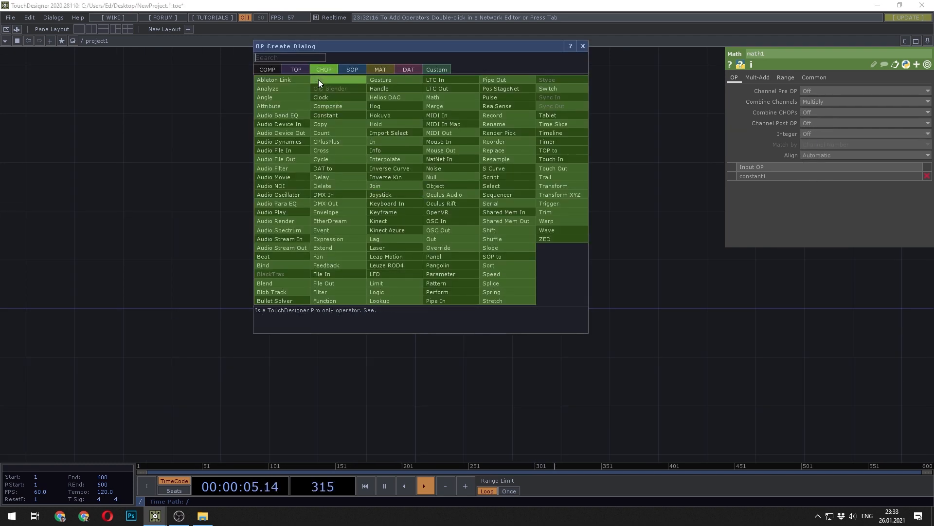
click(352, 69)
text(gr)
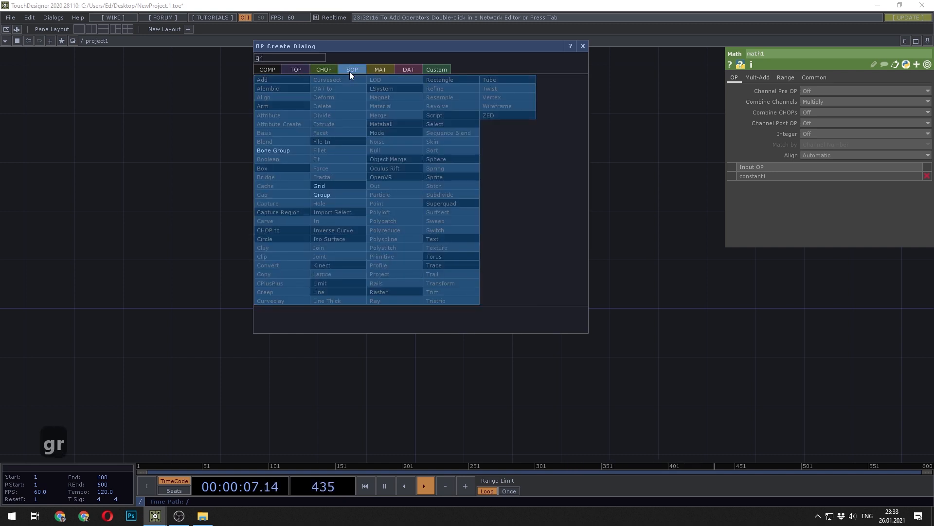
click(341, 188)
click(422, 212)
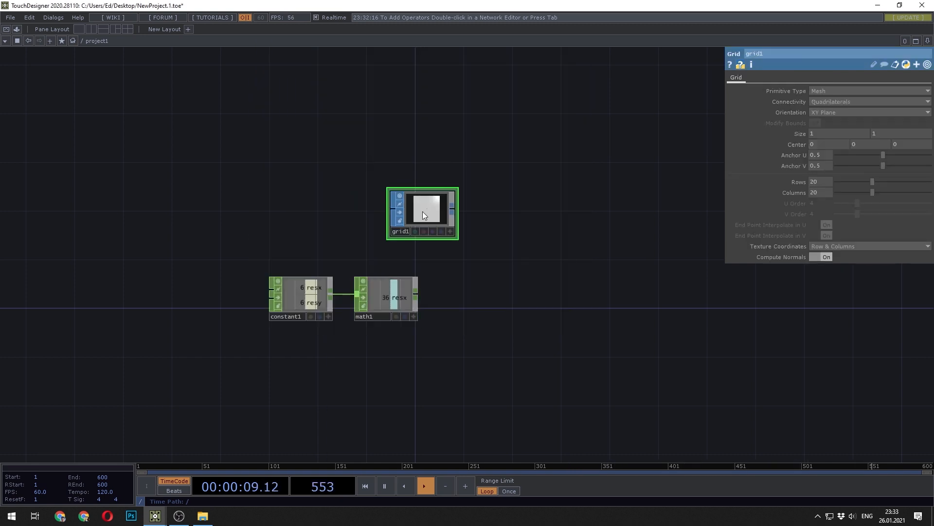
Link the Grid SOP's Columns to resx and its Rows to resy of the Constant CHOP as CHOP references
scroll(422, 211, up, 2)
click(280, 311)
key(a)
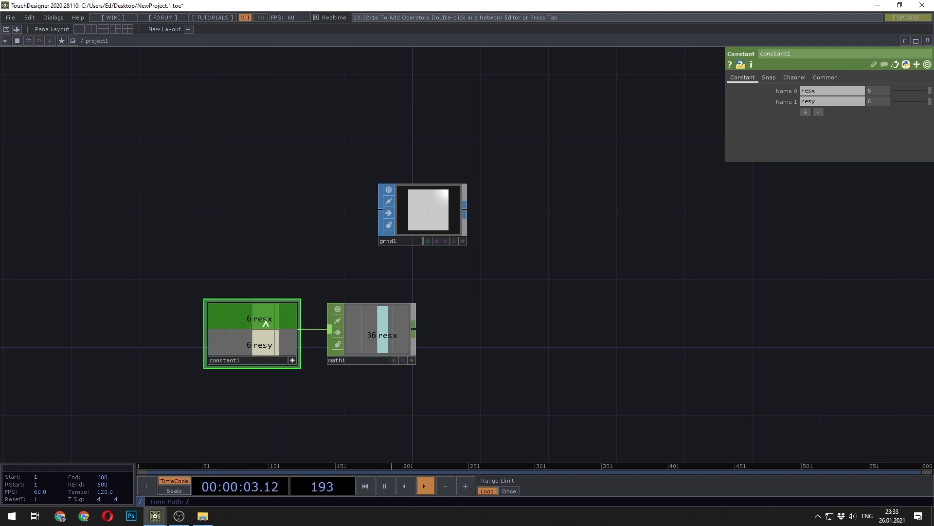
drag(266, 324, 419, 217)
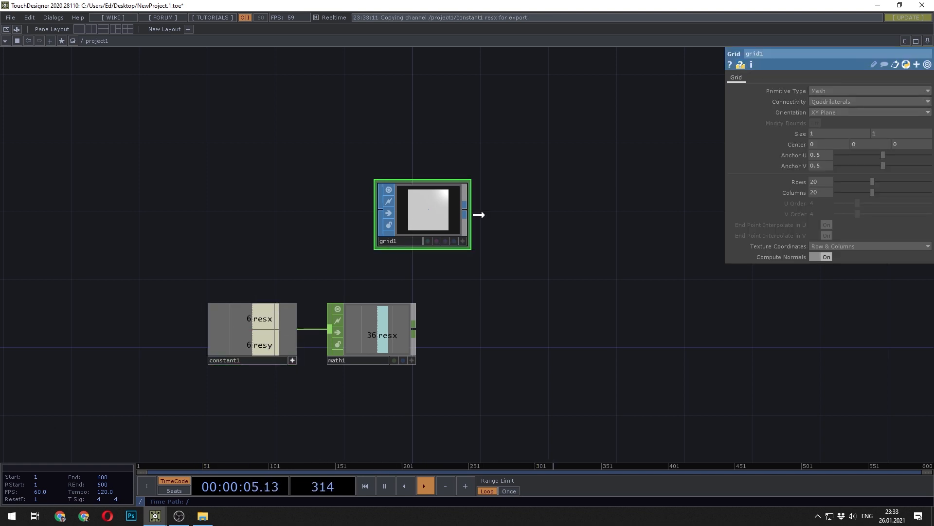
drag(480, 214, 819, 193)
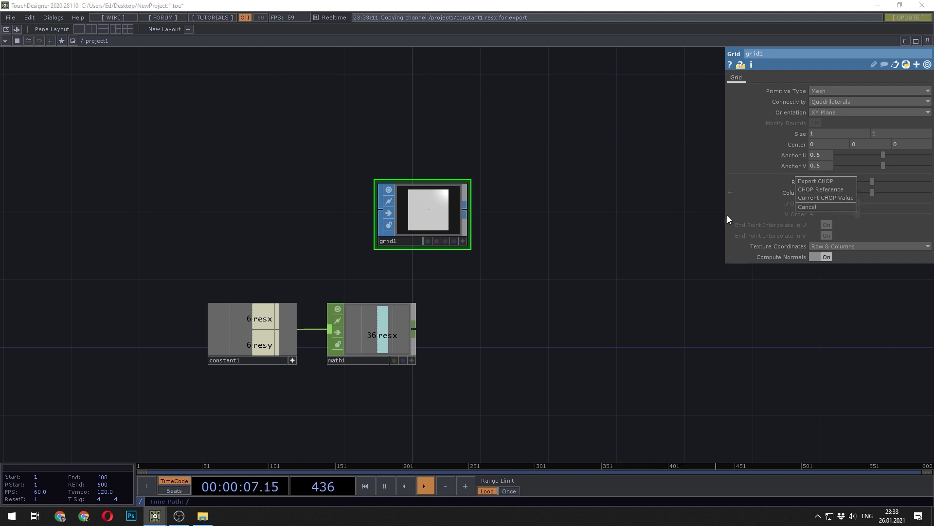
click(813, 190)
drag(263, 345, 823, 182)
click(828, 180)
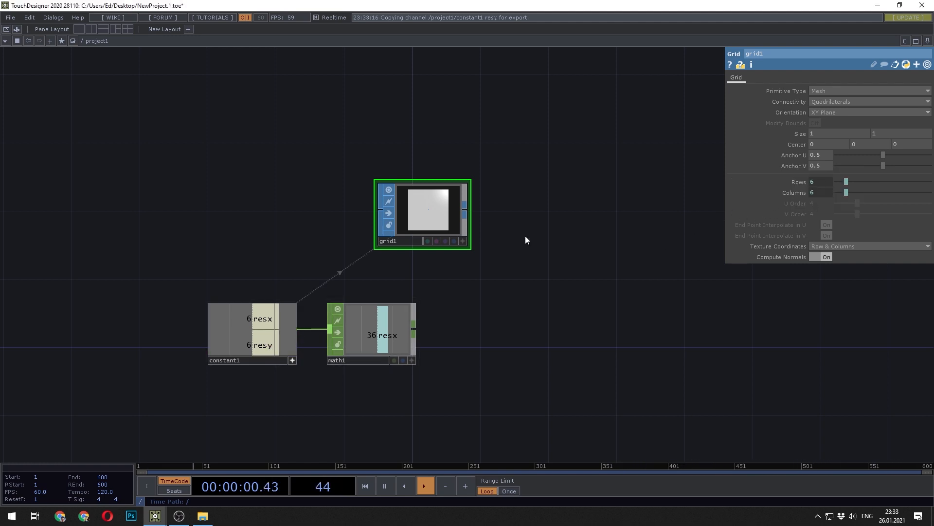
Append a Null SOP to the Grid SOP's output
right_click(468, 212)
text(nu)
key(Return)
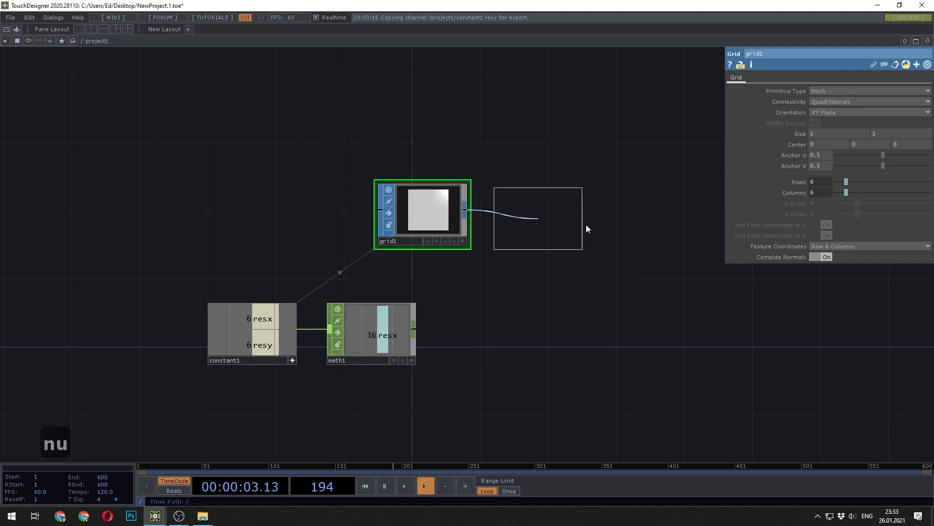
click(610, 219)
Add a Rectangle SOP below the Null SOP
drag(609, 348, 460, 285)
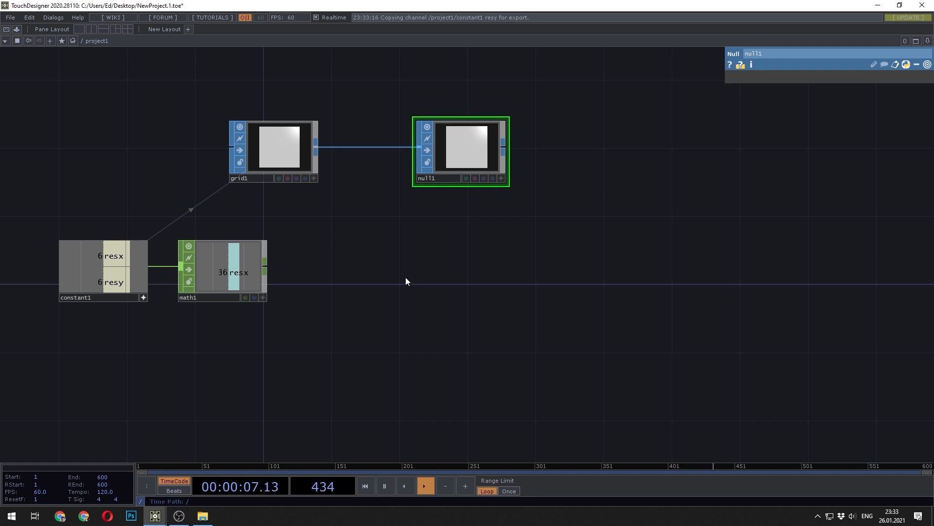
key(Tab)
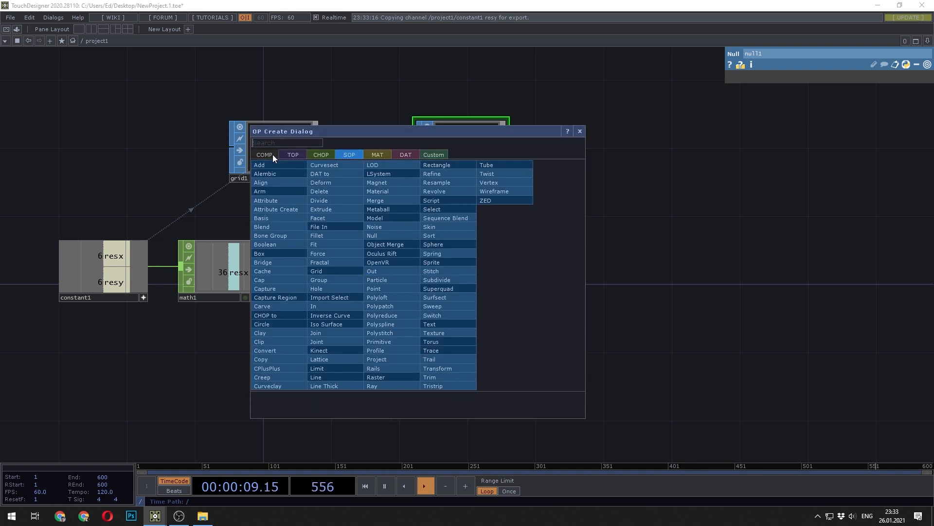
text(rec)
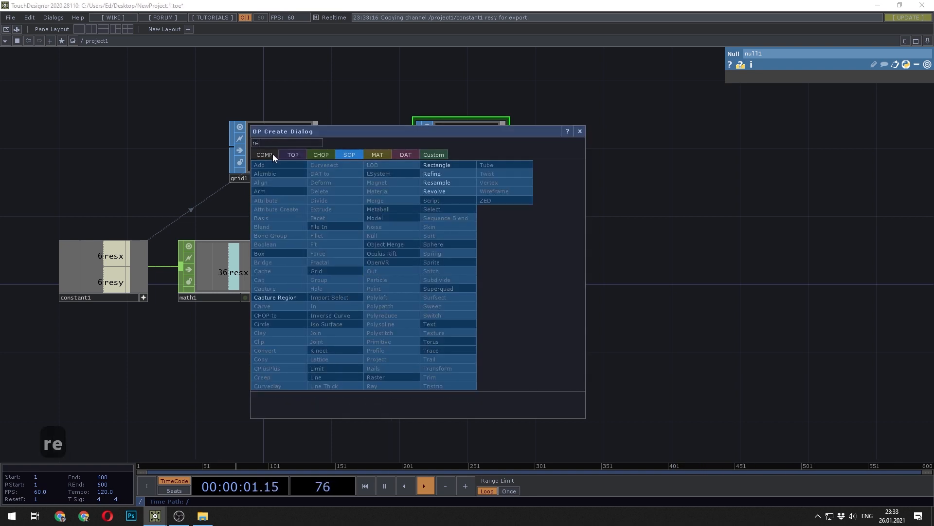
click(428, 168)
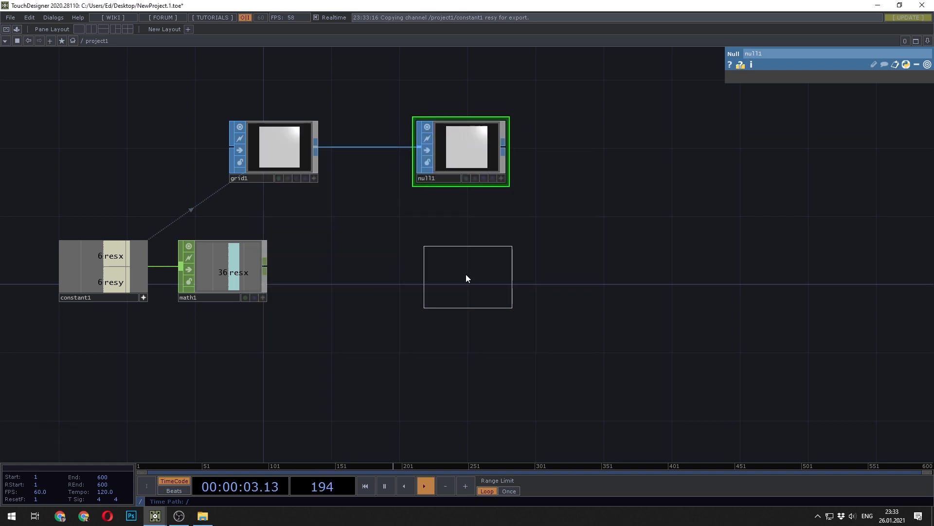
click(467, 274)
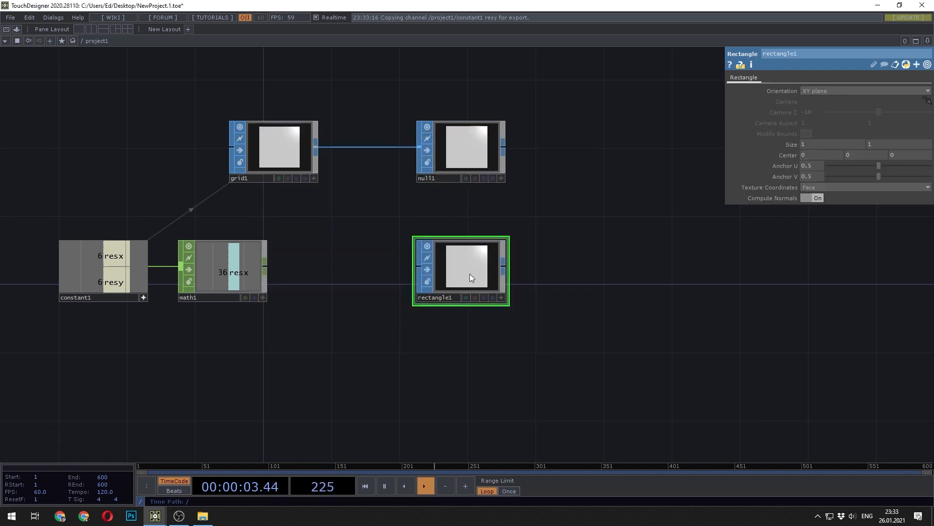
Append a Transform SOP to the Rectangle SOP's output
right_click(504, 270)
text(tra)
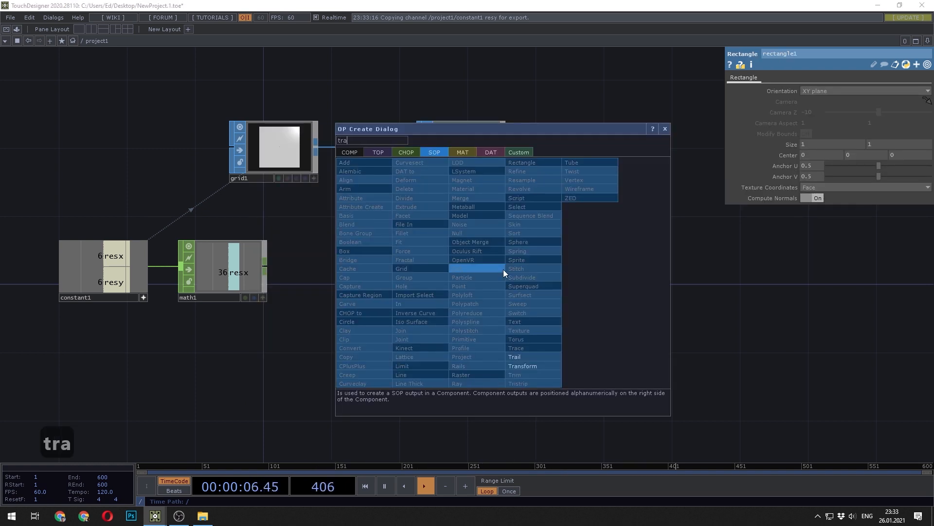
click(536, 365)
click(584, 274)
Append a Geometry COMP to the Transform SOP's output
drag(570, 346, 379, 357)
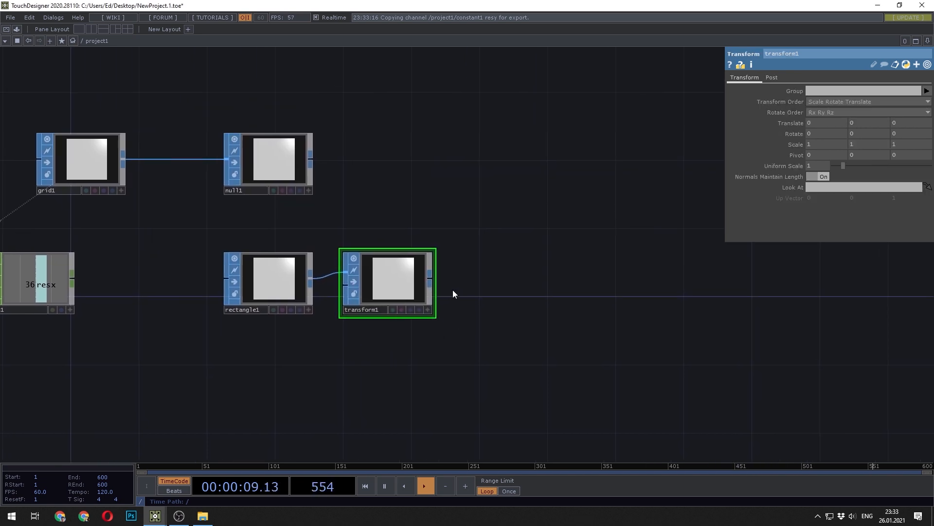
right_click(430, 279)
click(280, 163)
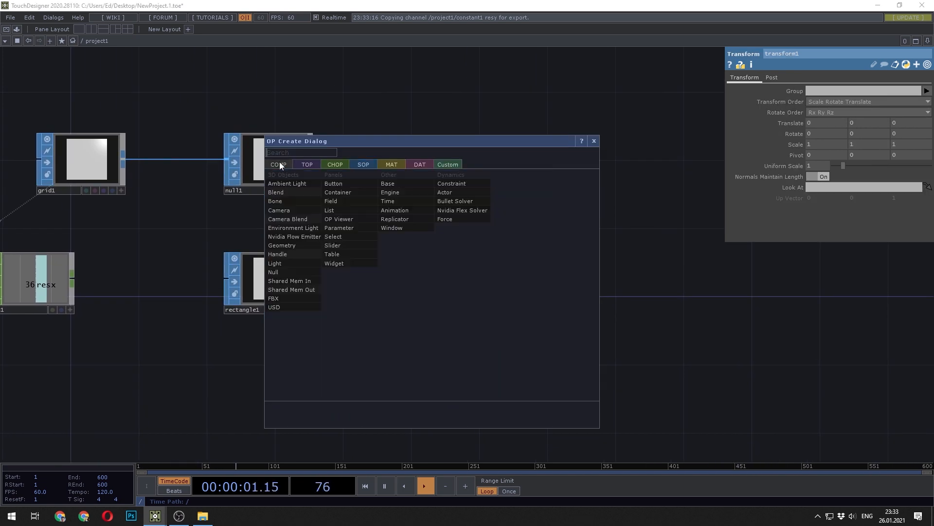
text(ge)
click(289, 245)
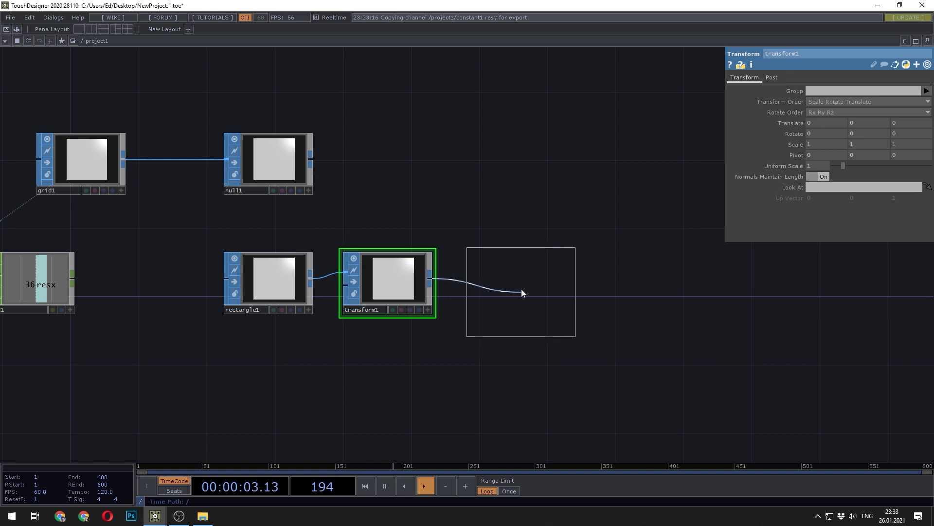
click(523, 286)
Add a Camera COMP above the Geometry COMP
key(Tab)
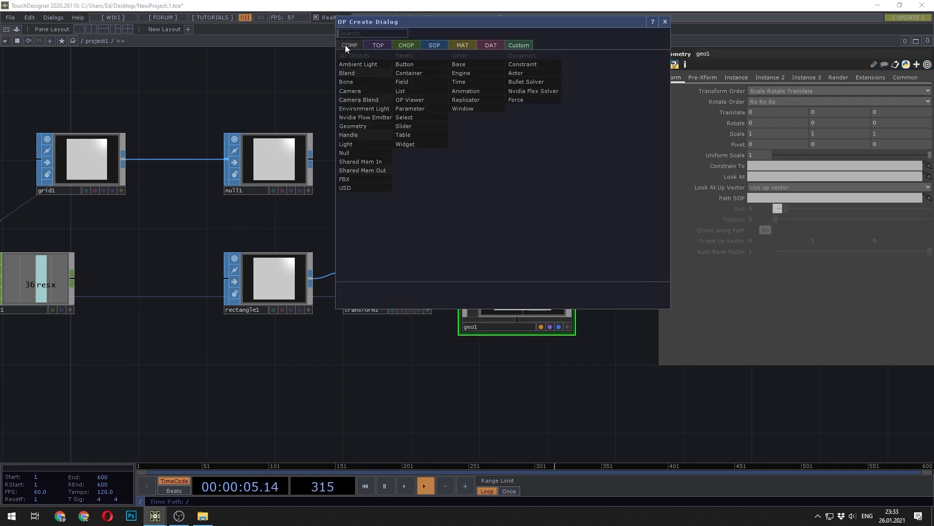
text(ca)
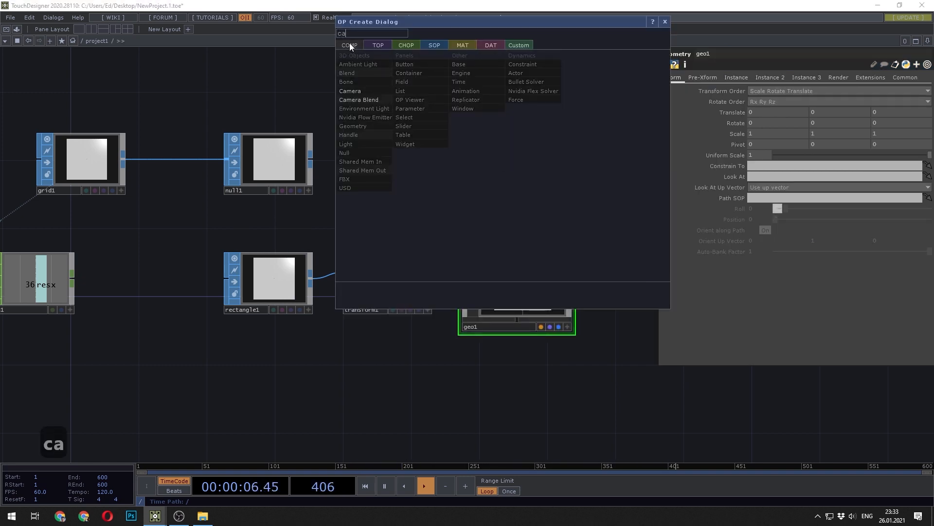
click(356, 92)
click(512, 169)
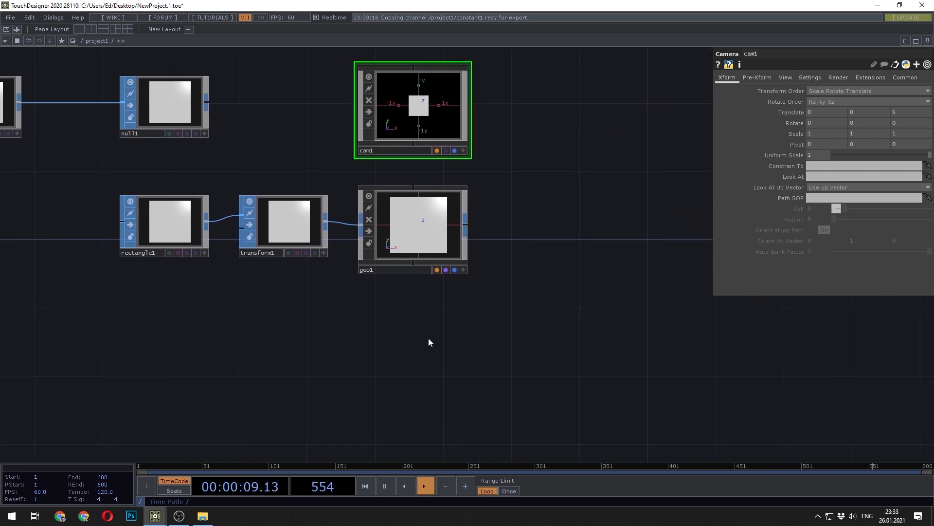
Add a Constant MAT below the Geometry COMP and assign it as the geometry's material
key(Tab)
click(392, 219)
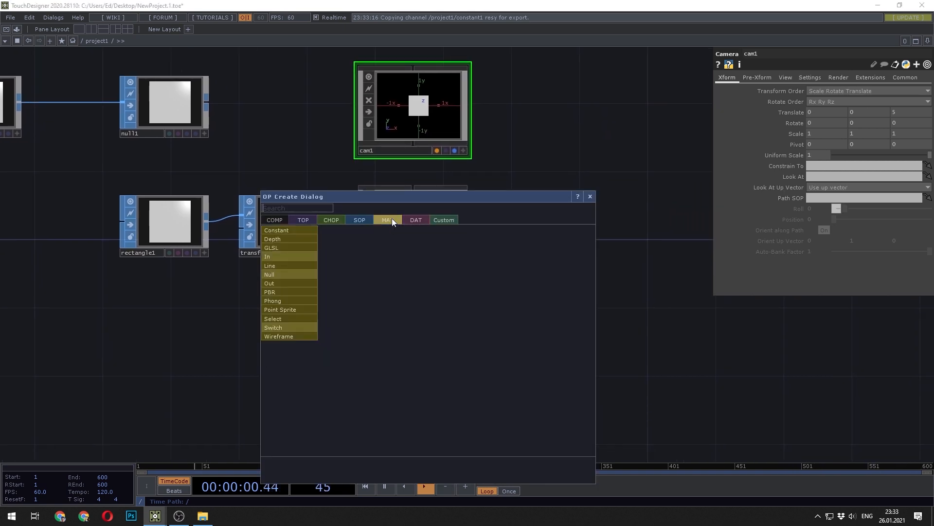
click(299, 228)
click(438, 341)
drag(440, 343, 417, 243)
click(417, 228)
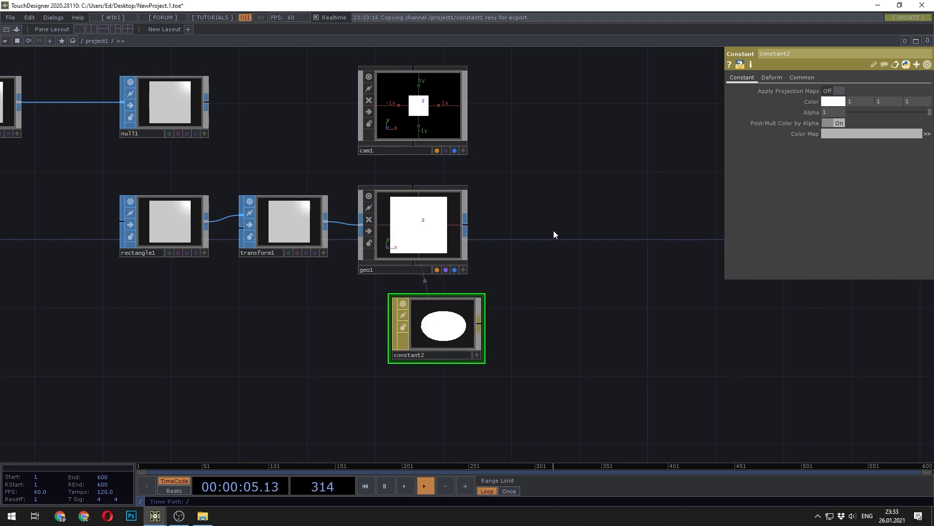
Add a Render TOP beside the Geometry COMP
key(Tab)
click(430, 99)
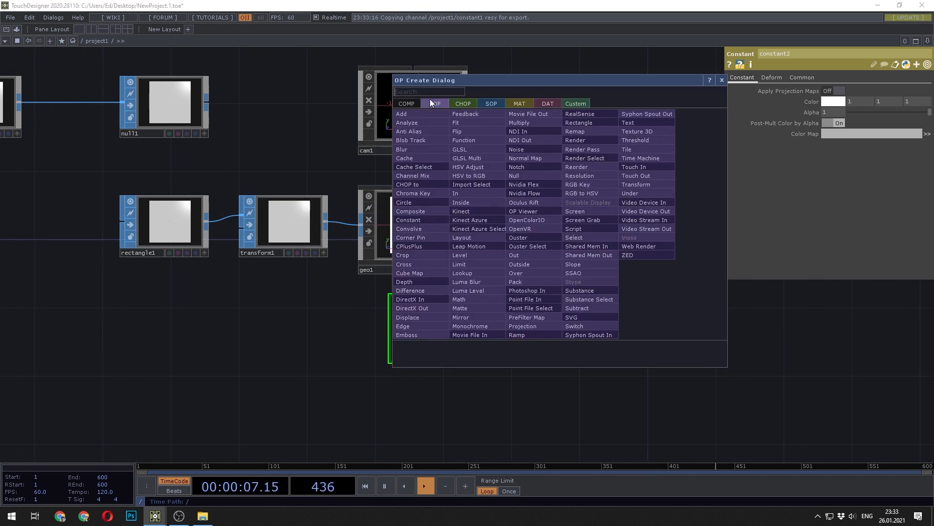
text(render)
click(576, 140)
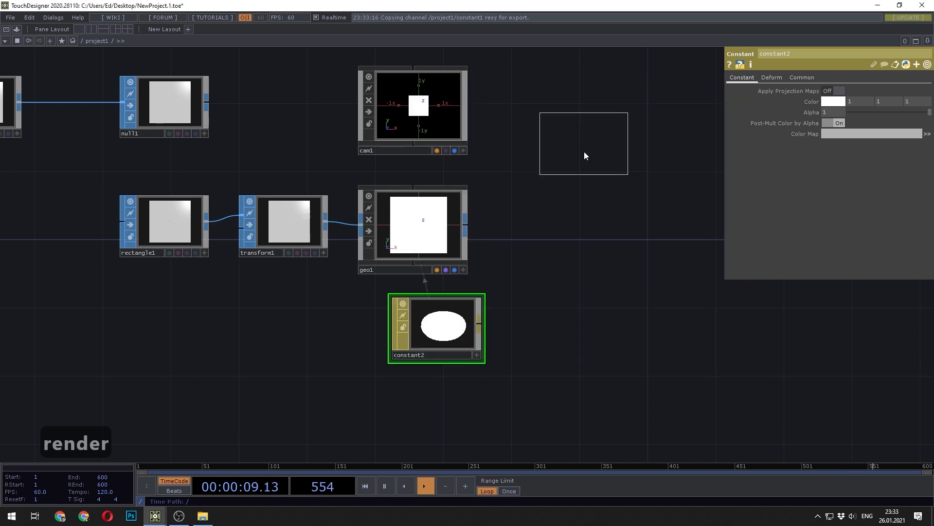
click(559, 230)
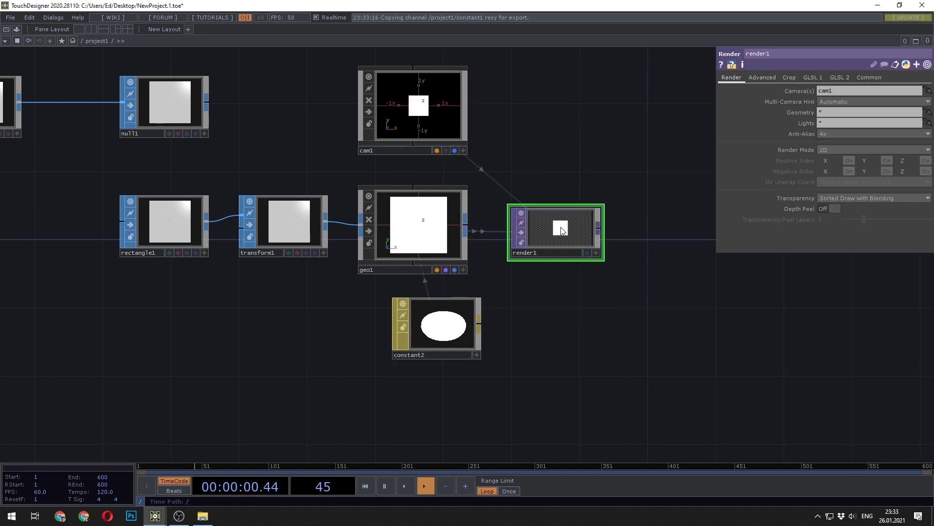
Set the Render TOP's resolution to 1080 by 1080
click(869, 77)
text(1080)
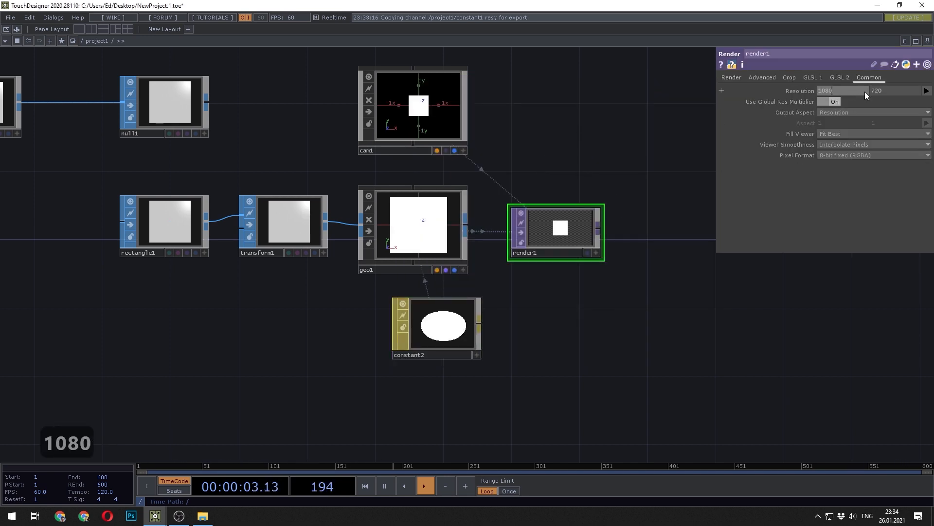
click(898, 94)
text(1080)
key(Return)
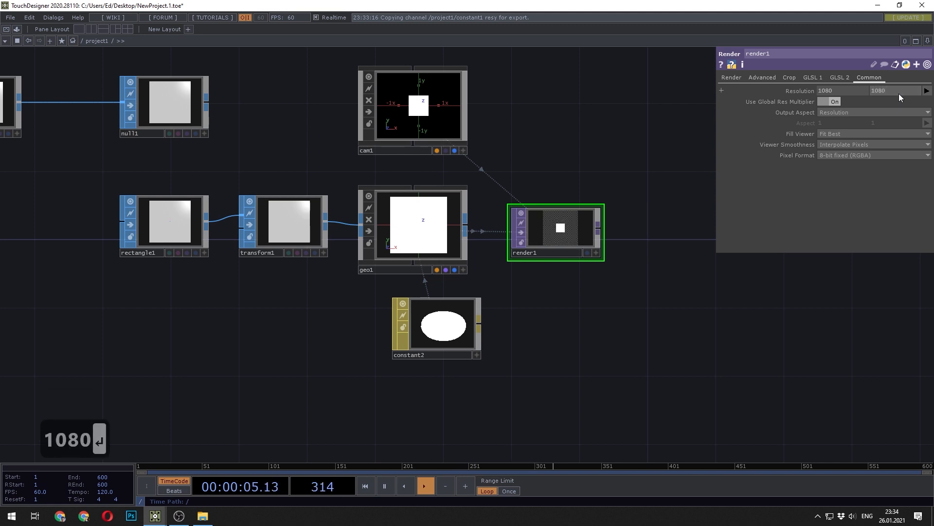
Append an Out TOP to the Render TOP's output
drag(614, 228, 460, 243)
right_click(444, 245)
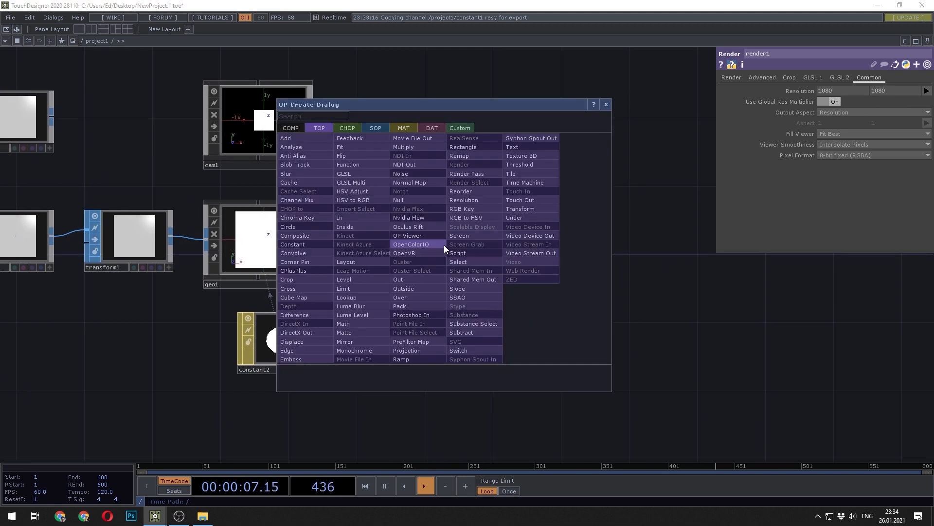
text(out)
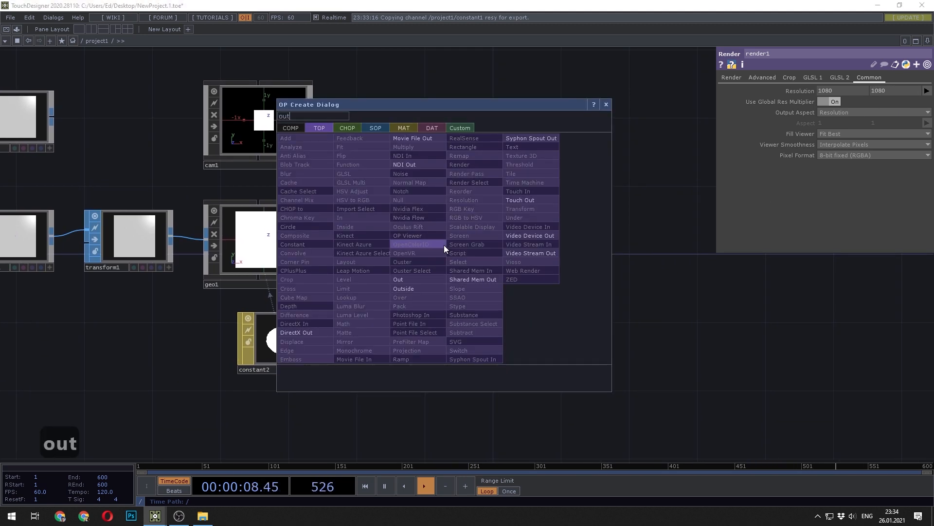
click(425, 279)
click(547, 247)
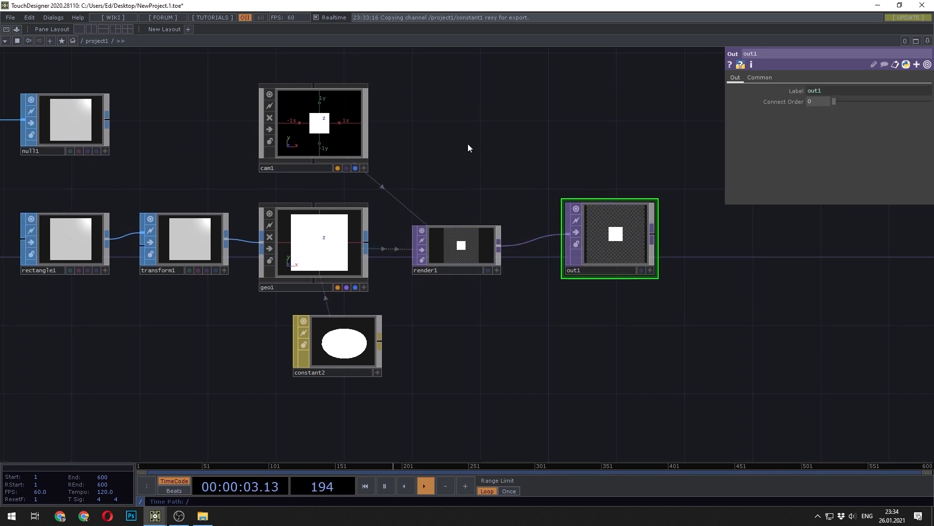
Split the workspace into two side-by-side panes, turning the first into a narrow TOP viewer
drag(478, 146, 585, 152)
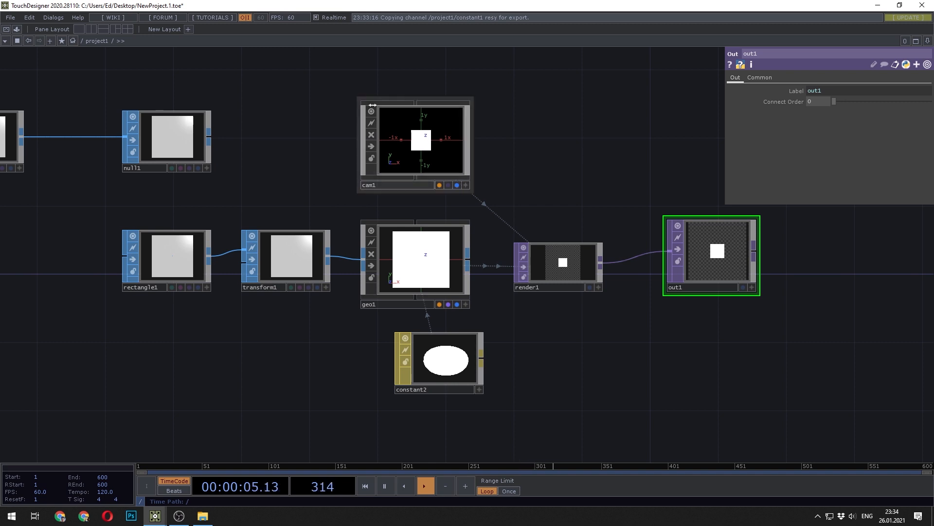
click(90, 29)
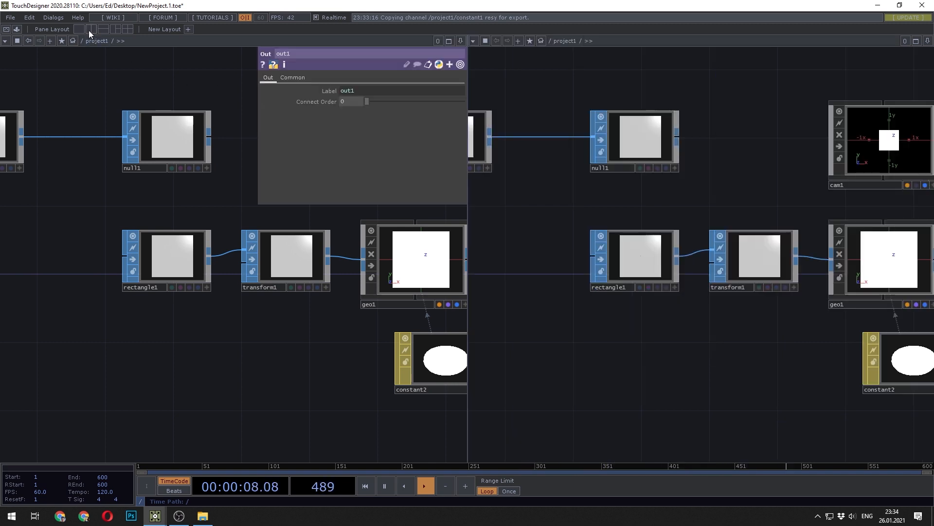
click(4, 42)
click(25, 80)
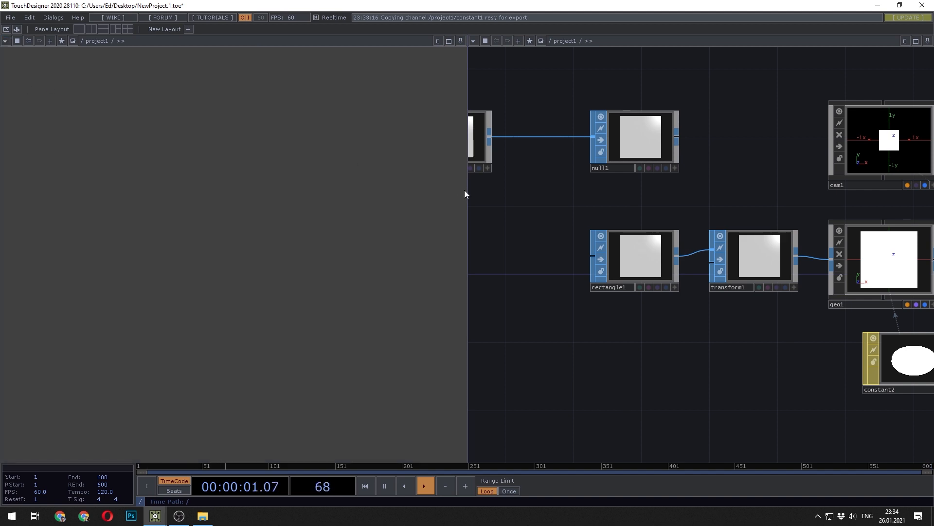
drag(467, 200, 218, 186)
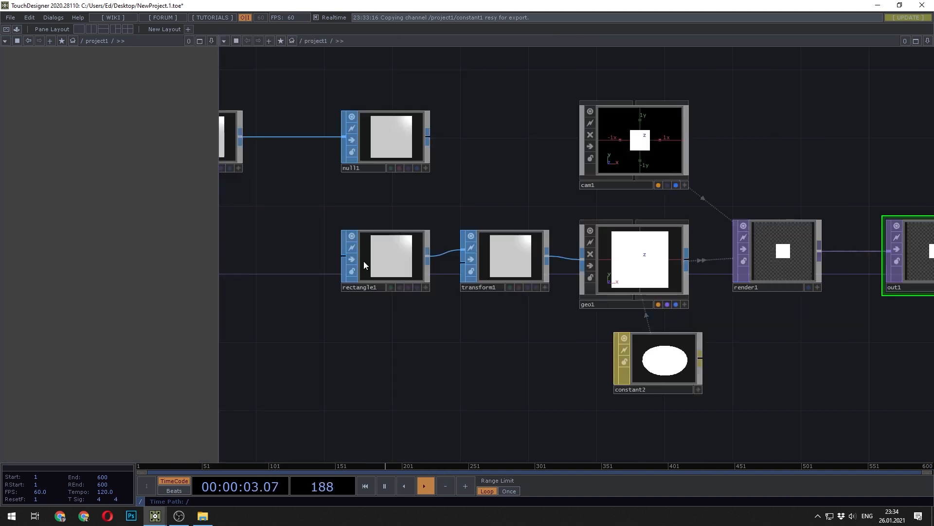
Turn on the Out TOP's display flag and disable Backdrop TOPs in the network editor
drag(589, 344, 293, 319)
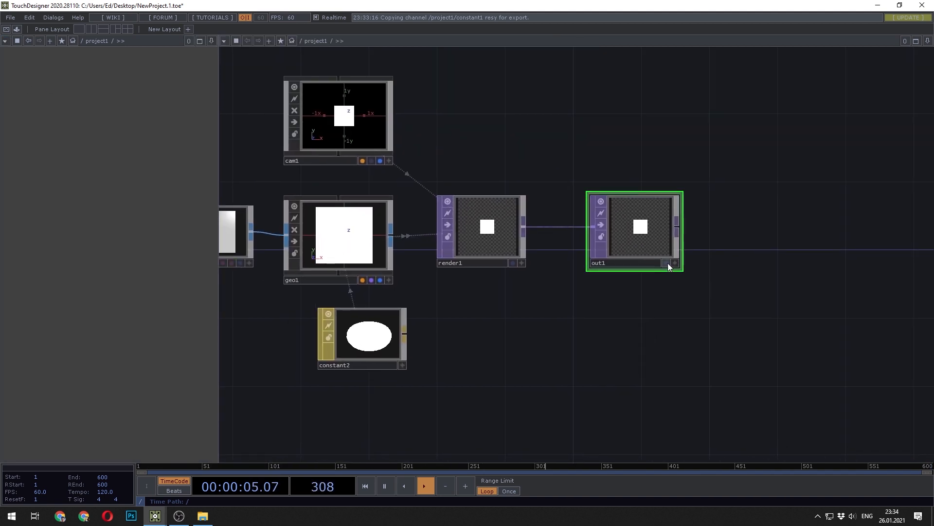
click(666, 263)
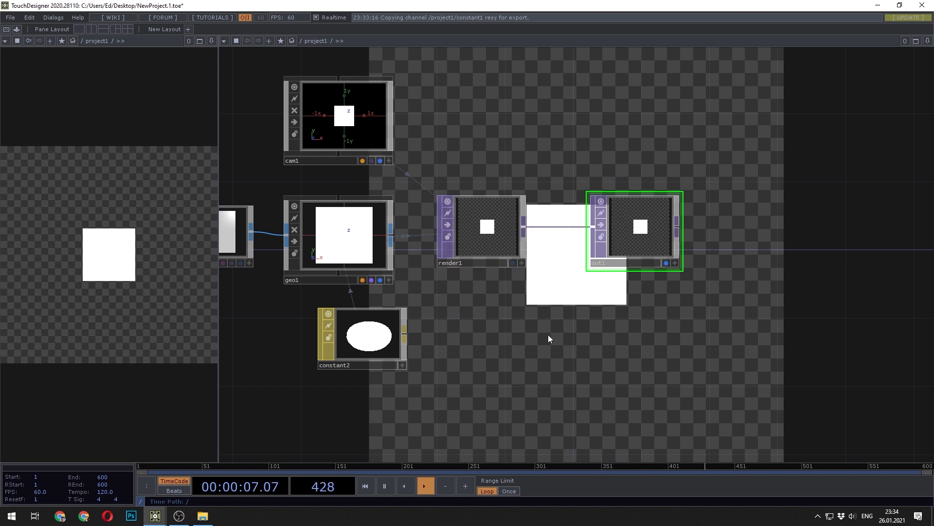
right_click(531, 345)
mouse_move(538, 343)
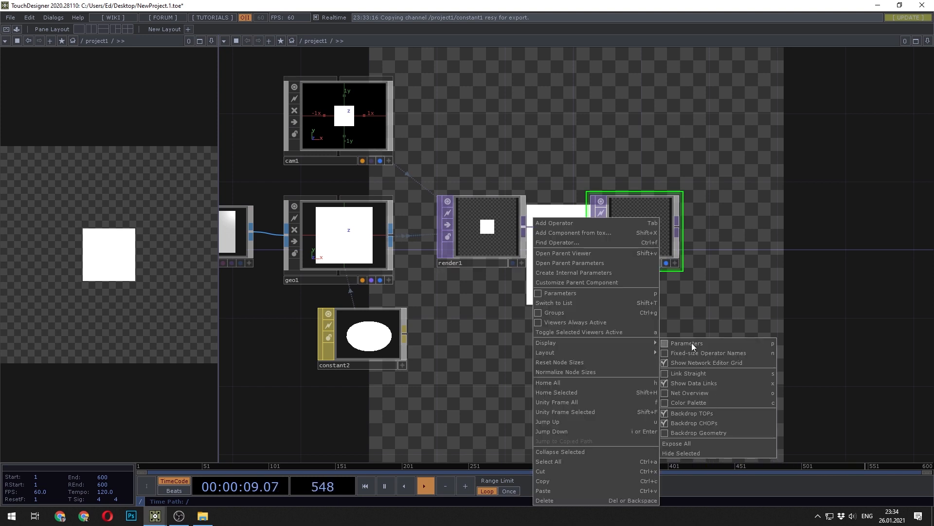
click(695, 413)
drag(580, 339, 652, 335)
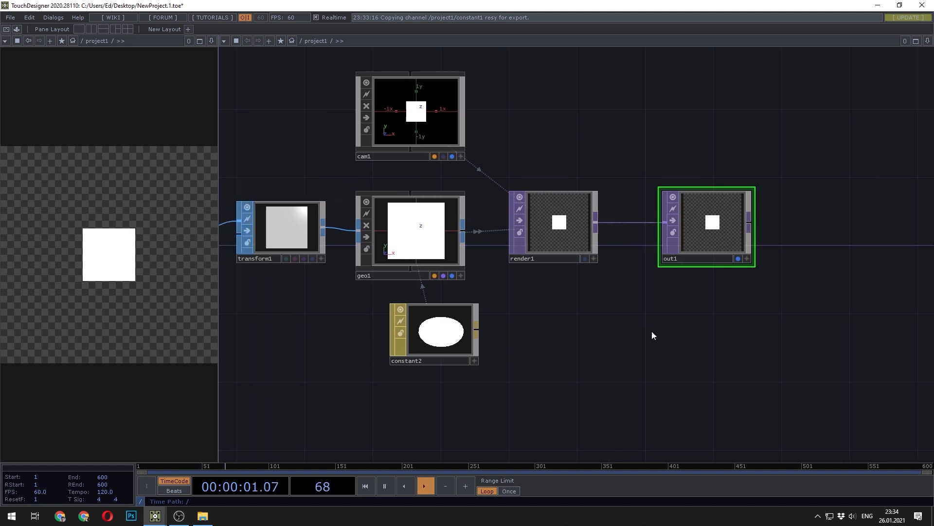
Show the Geometry COMP's parameters and turn on instancing
scroll(652, 335, down, 5)
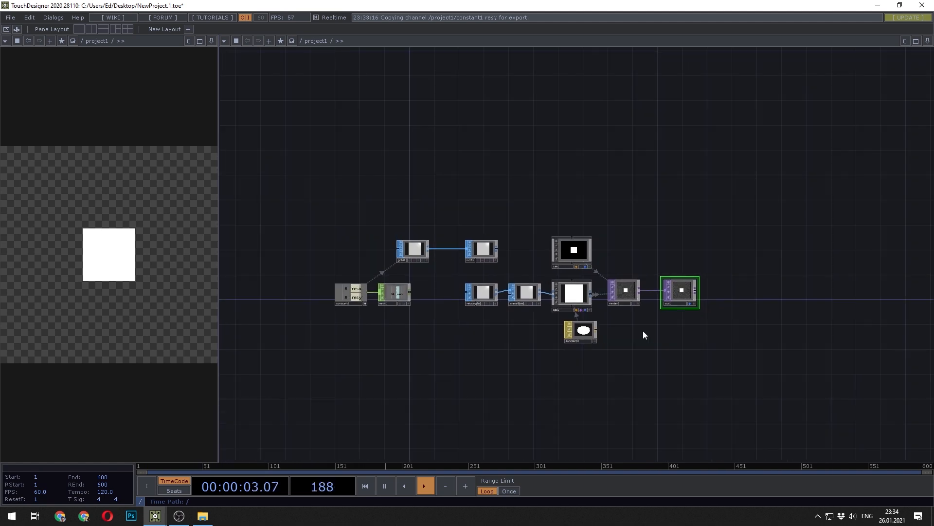
scroll(567, 289, up, 5)
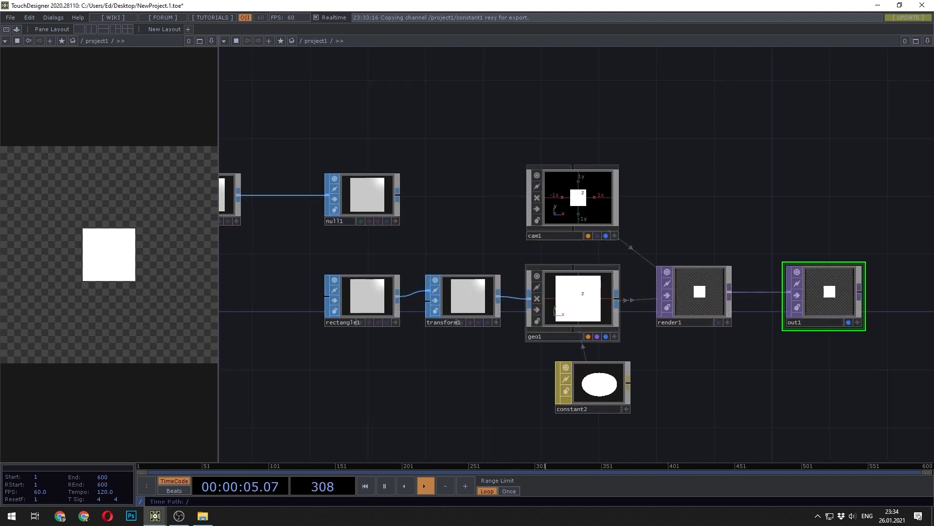
scroll(572, 293, up, 2)
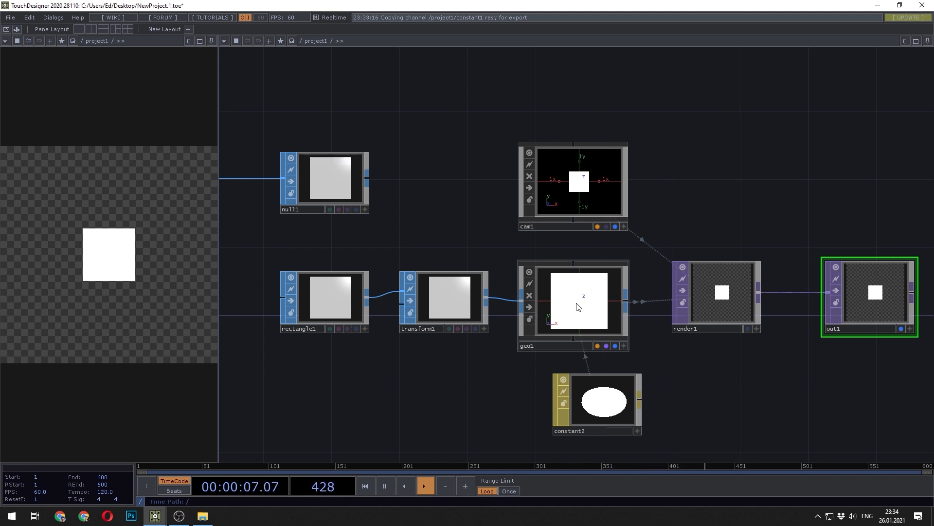
click(578, 307)
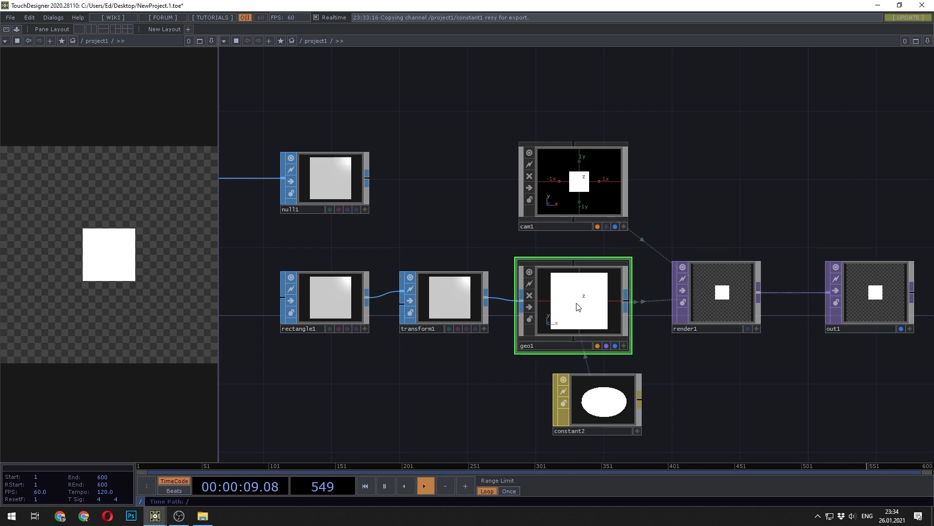
key(p)
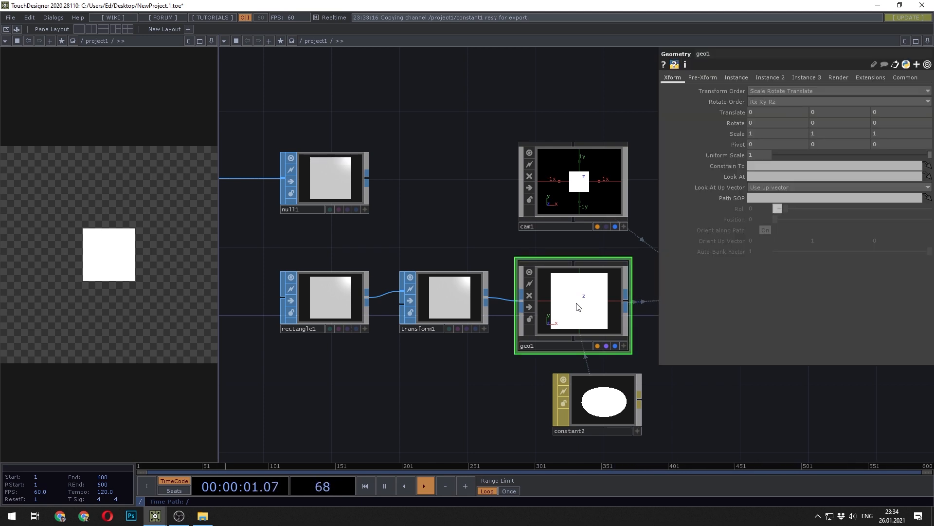
click(737, 78)
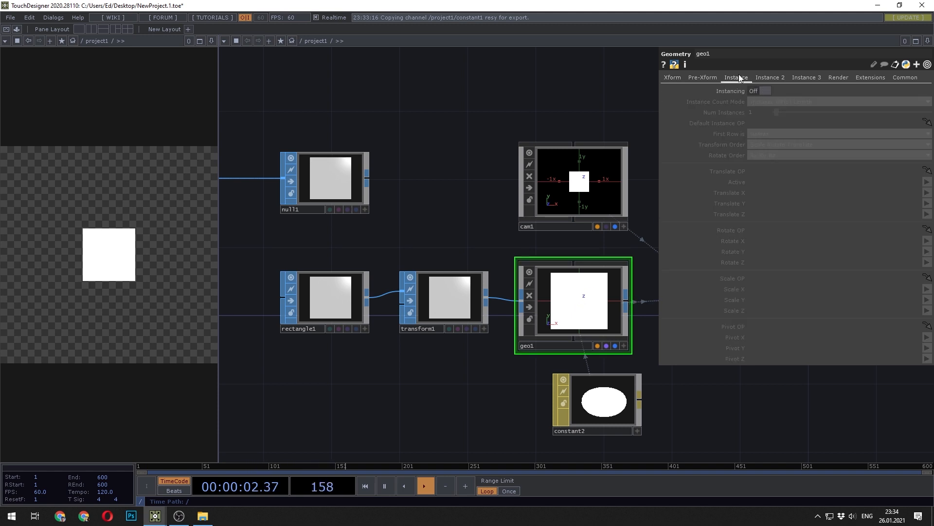
click(760, 91)
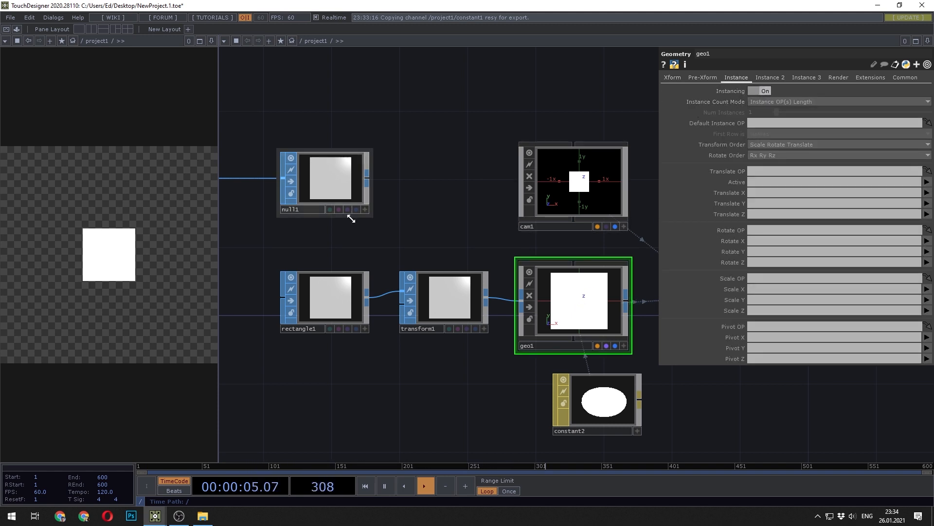
Assign null1 as the Geometry COMP's default instance OP, with Translate X from P(0) and Translate Y from P(1)
drag(355, 236, 475, 246)
scroll(476, 243, down, 3)
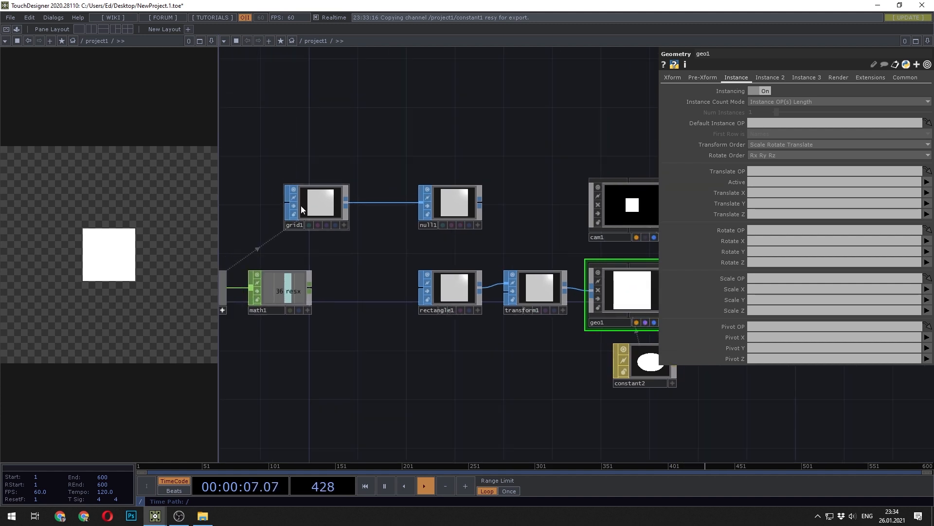
drag(448, 205, 764, 123)
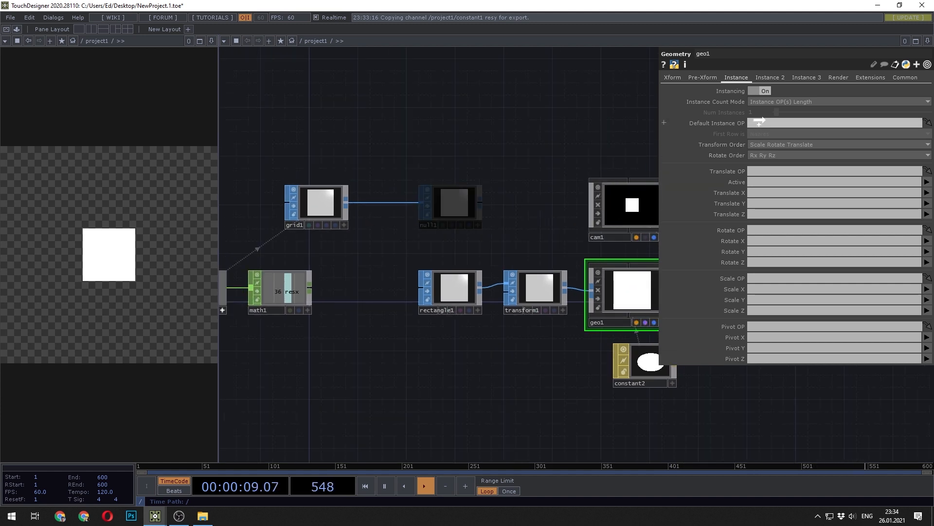
click(926, 194)
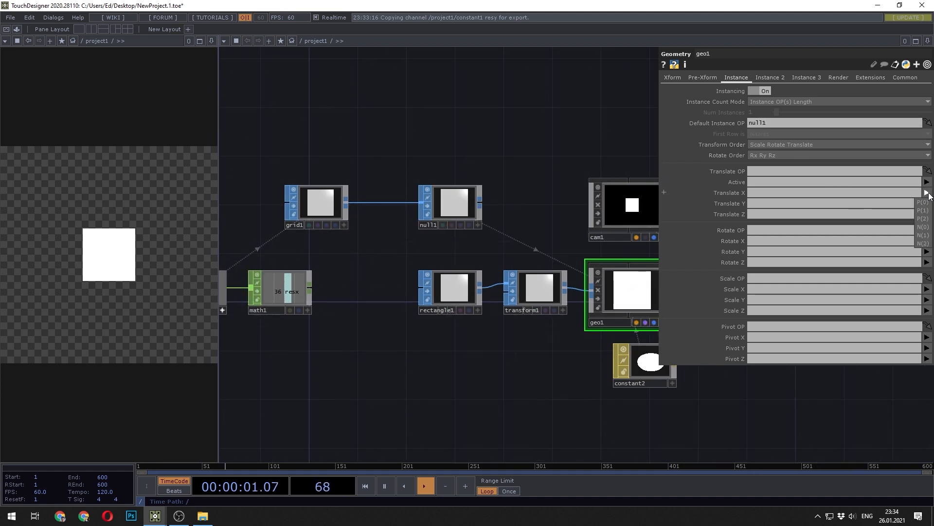
click(924, 197)
click(927, 204)
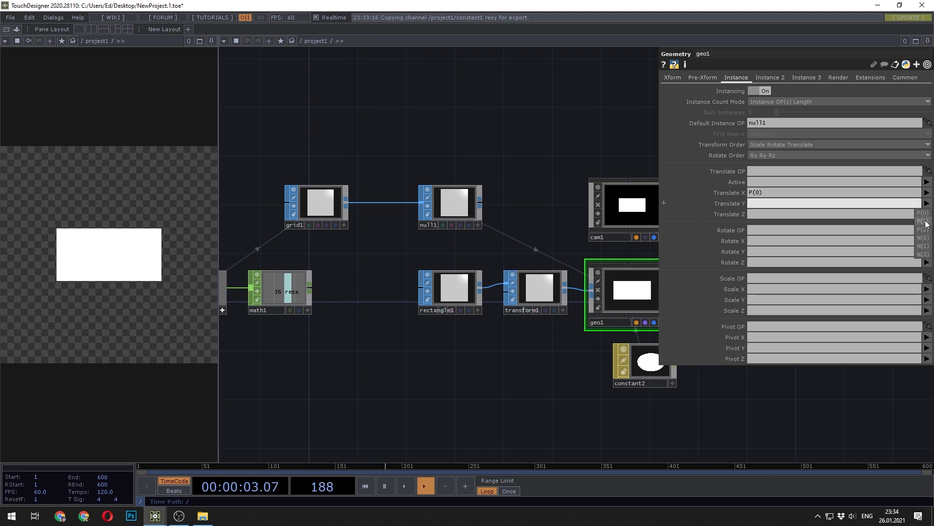
click(925, 222)
Set the Transform SOP's uniform scale to 0.18
drag(605, 146, 450, 136)
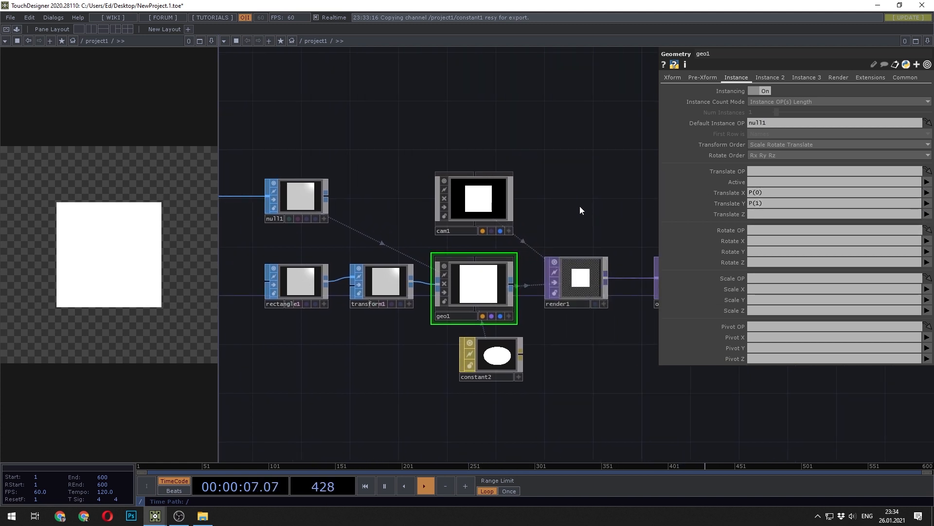
drag(563, 209, 565, 159)
click(382, 239)
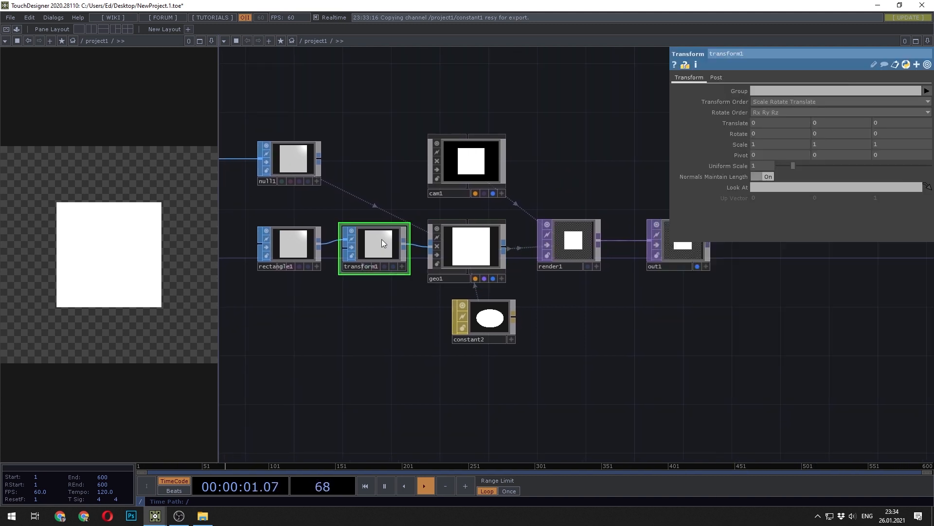
mouse_move(760, 165)
middle_down()
mouse_move(760, 156)
mouse_move(742, 157)
mouse_move(761, 151)
middle_up()
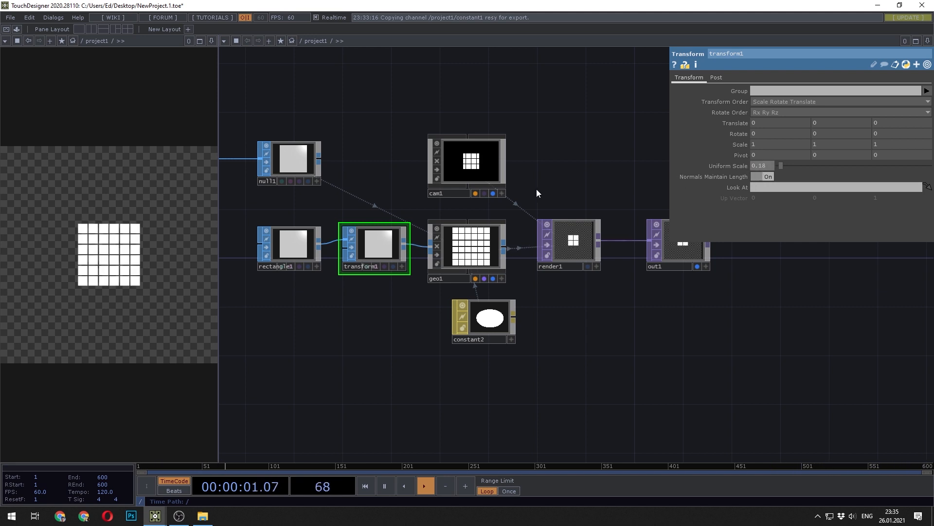
Switch the camera to Orthographic projection with an ortho width of 1.2
click(477, 167)
click(786, 77)
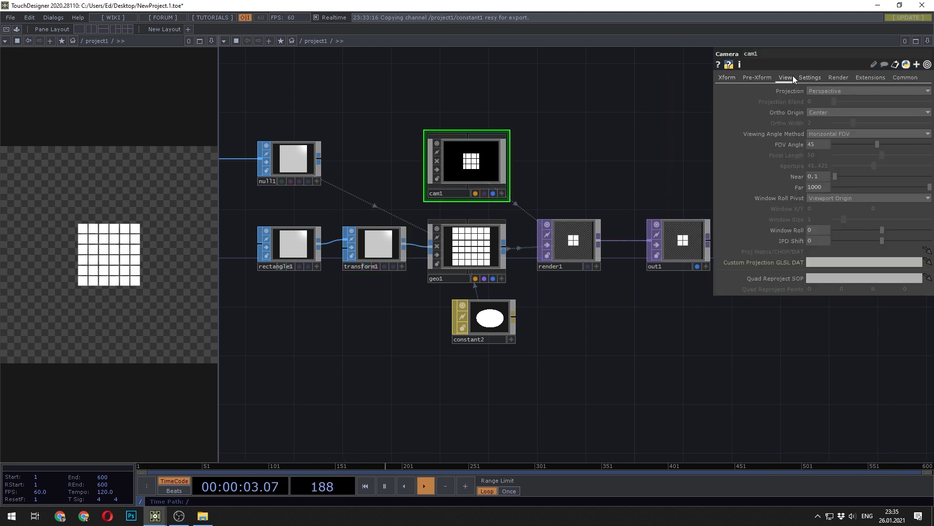
click(834, 92)
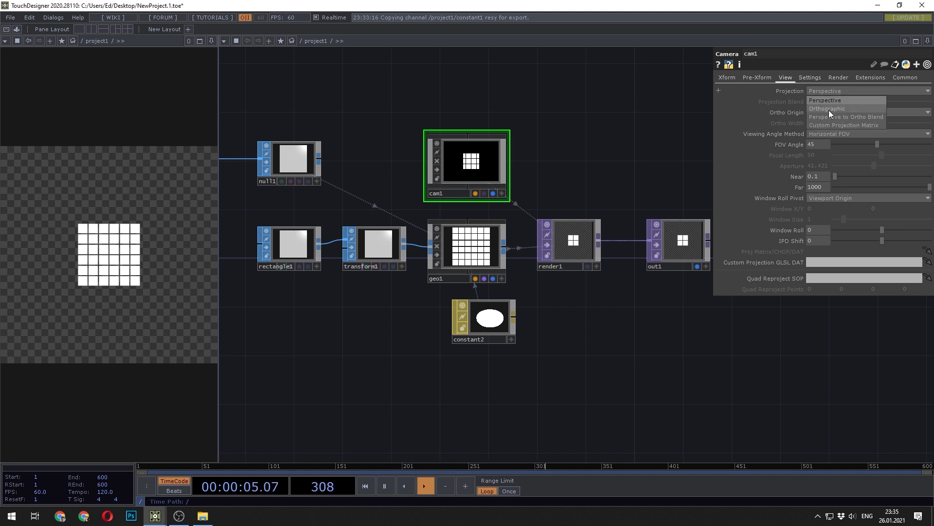
click(829, 110)
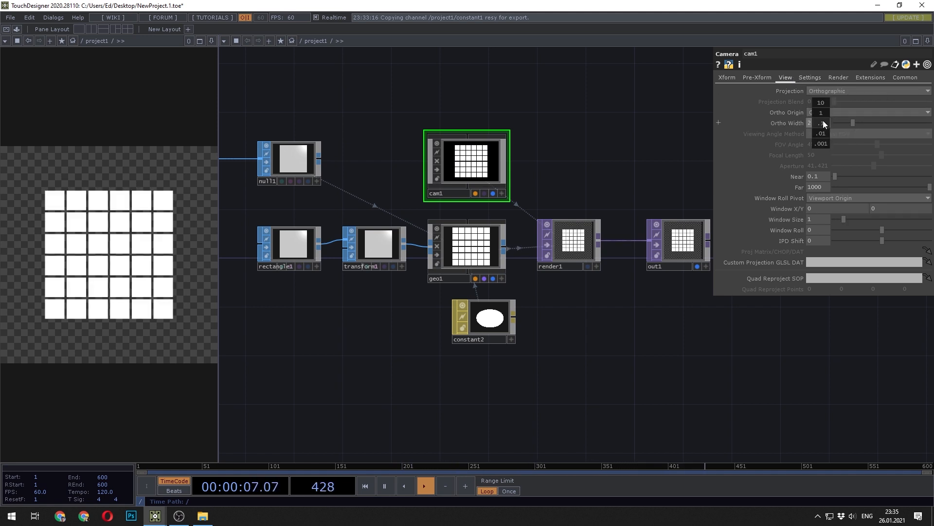
middle_drag(822, 122, 819, 107)
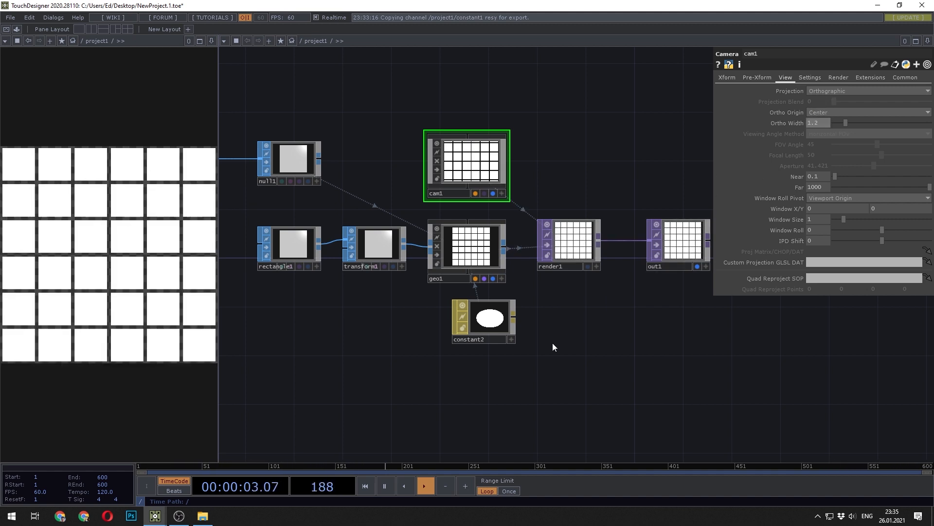
drag(378, 352, 515, 250)
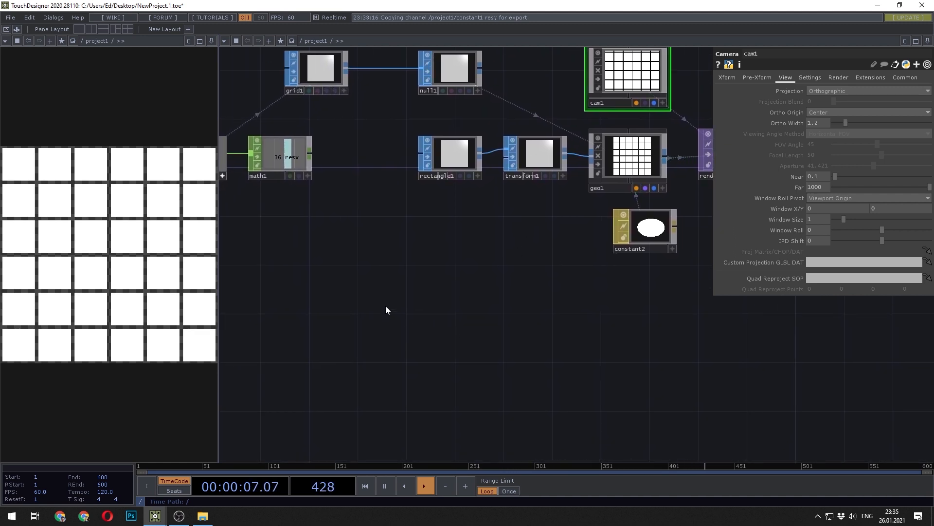
Bring the cat yawn 512.mp4 video into the network as a Movie File In TOP below the existing operators
scroll(385, 306, down, 3)
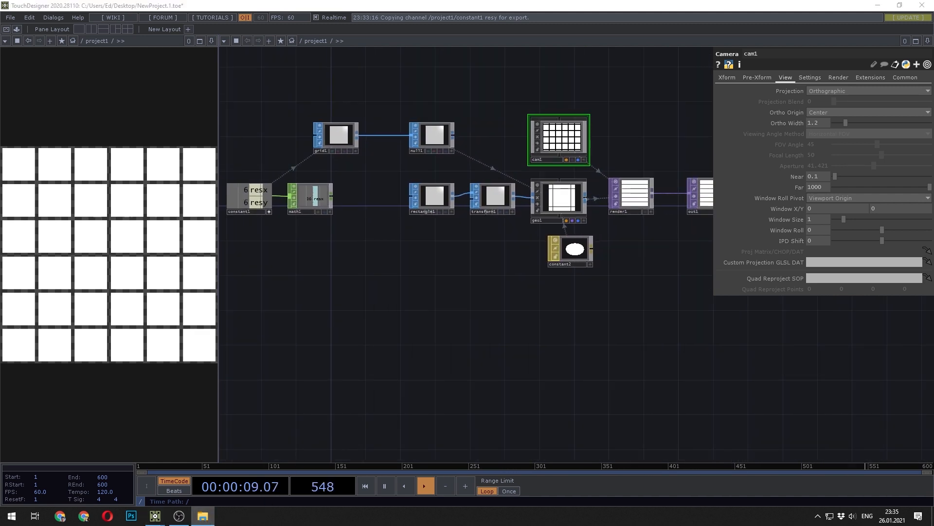
drag(419, 328, 414, 347)
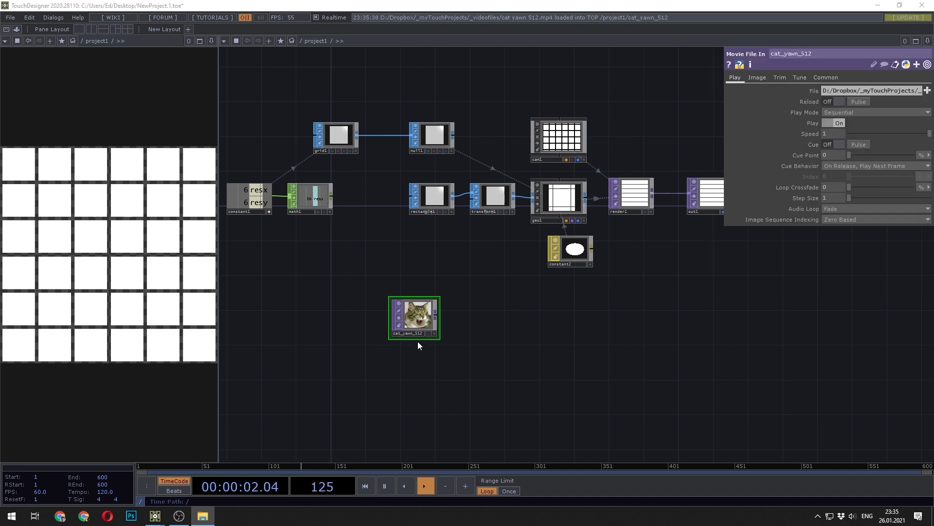
scroll(418, 341, up, 4)
scroll(424, 320, up, 2)
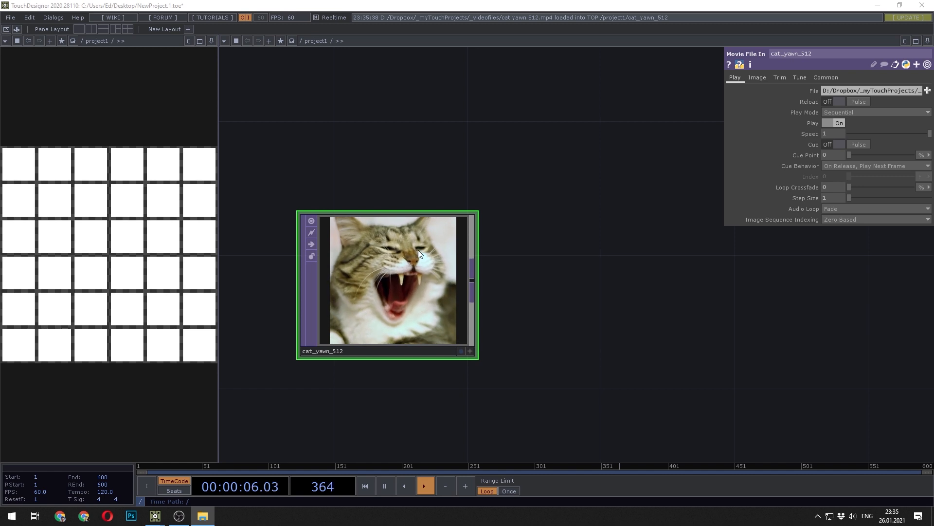
scroll(420, 263, down, 2)
drag(416, 265, 381, 297)
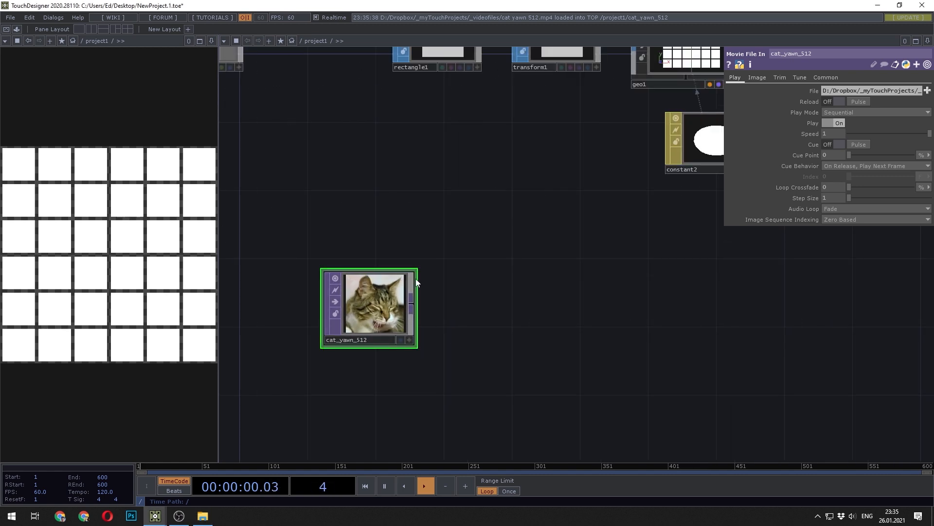
Set the cat movie's play mode to Locked to Timeline and the project frame rate to 30 FPS
click(855, 113)
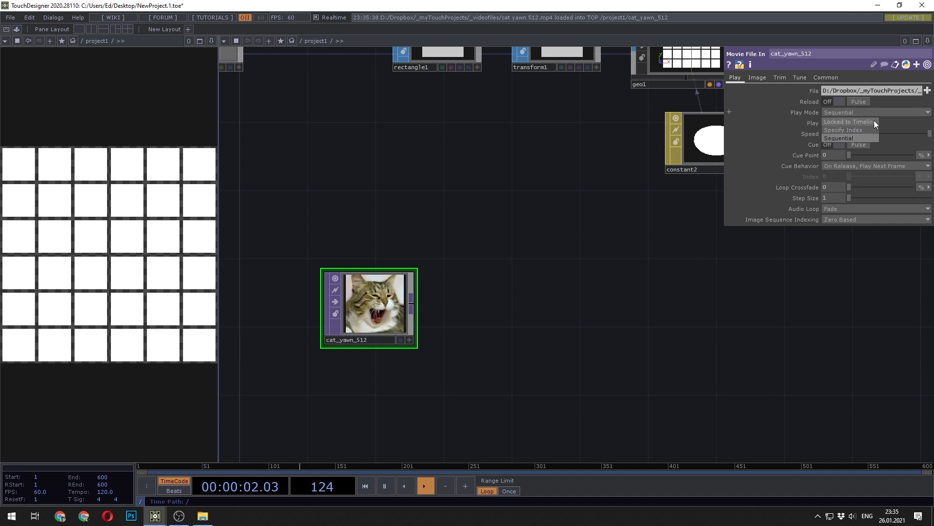
click(875, 122)
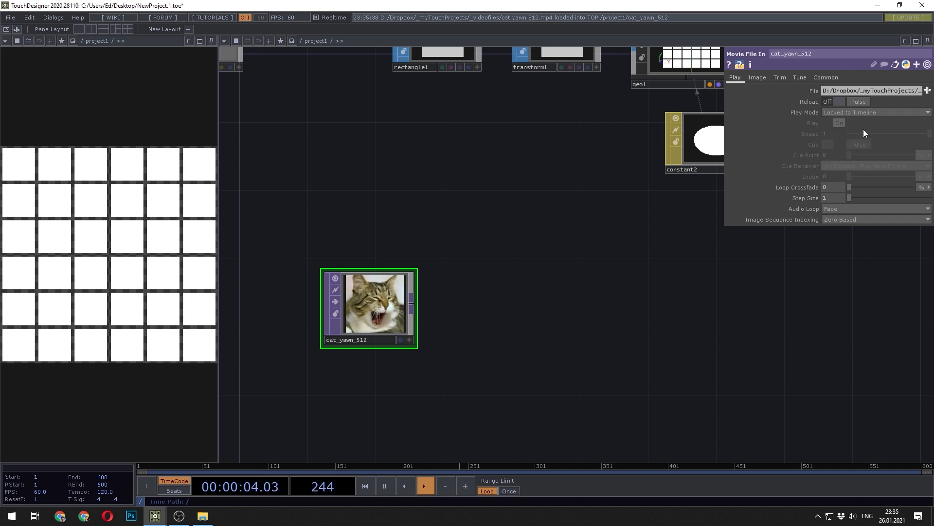
click(45, 491)
text(30)
key(Return)
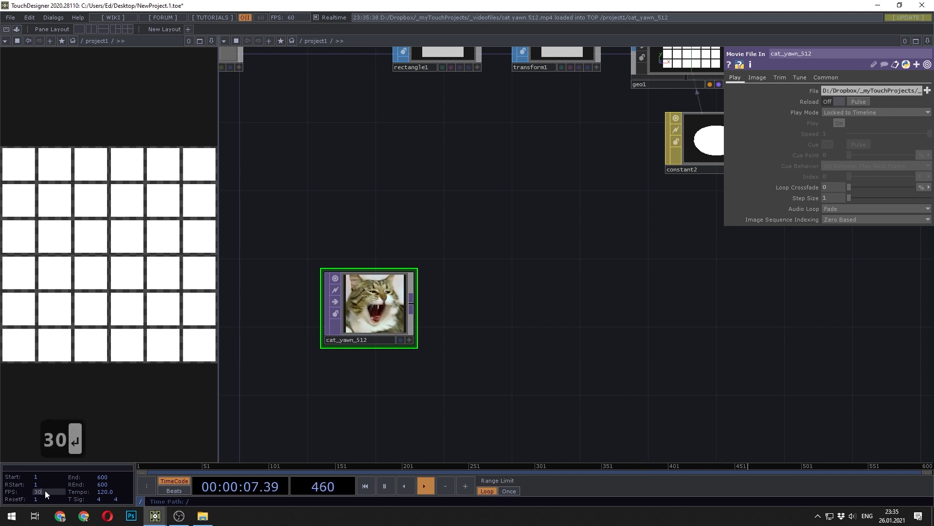
Add a Texture 3D TOP after the cat movie and turn off its Active option
drag(471, 340, 440, 345)
drag(348, 316, 312, 333)
drag(475, 328, 522, 301)
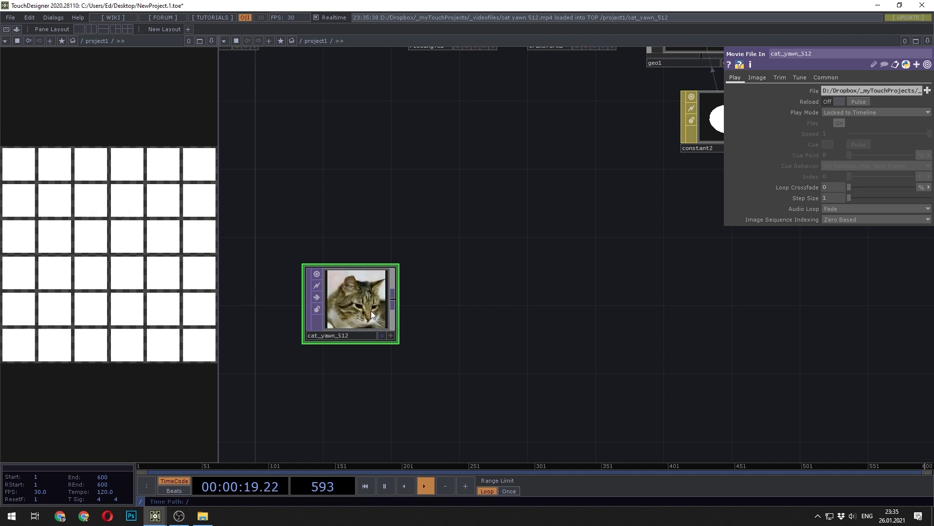
middle_click(348, 296)
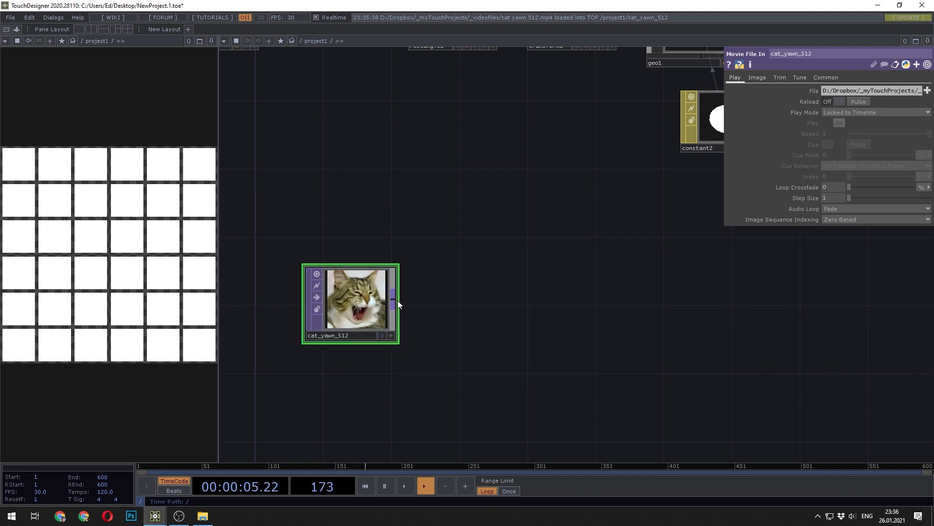
key(Tab)
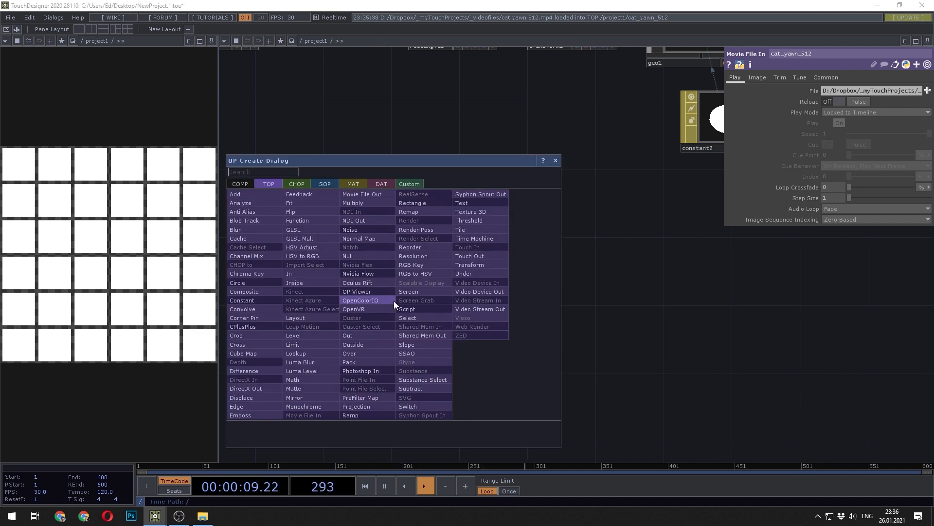
text(te)
click(483, 212)
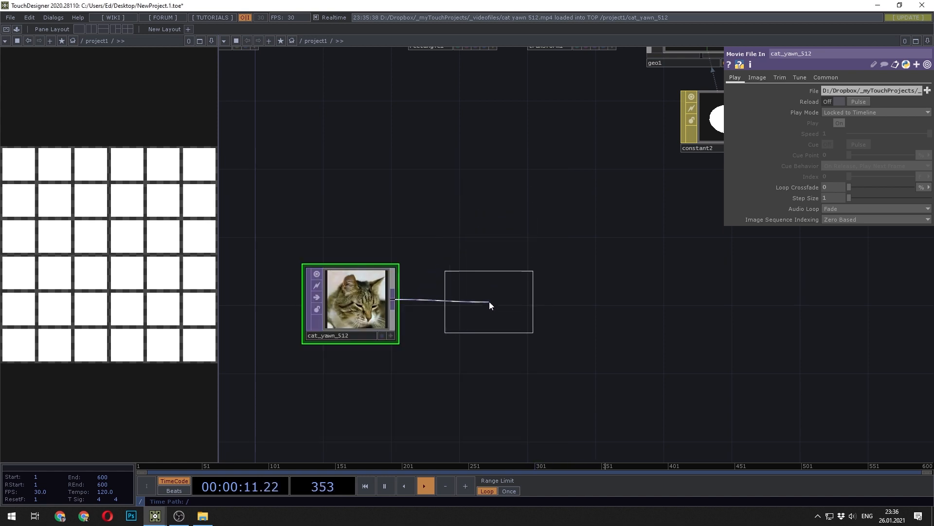
click(489, 301)
click(828, 101)
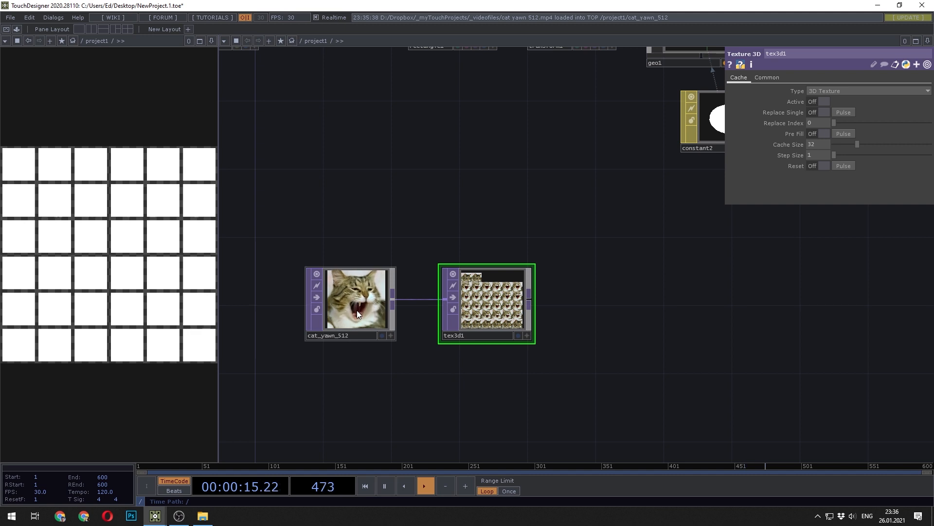
Set the Texture 3D TOP's cache size to 49 and pre-fill the cache with the movie frames
middle_drag(358, 310, 403, 319)
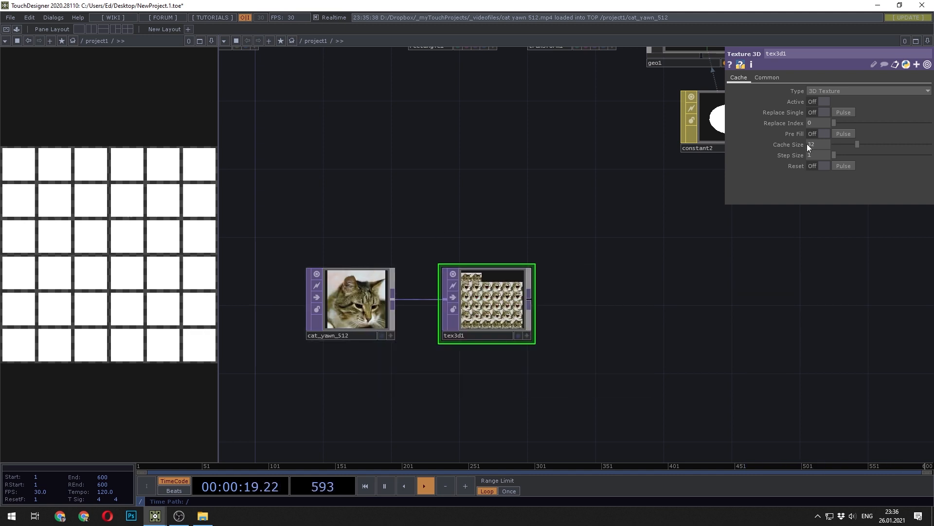
text(49)
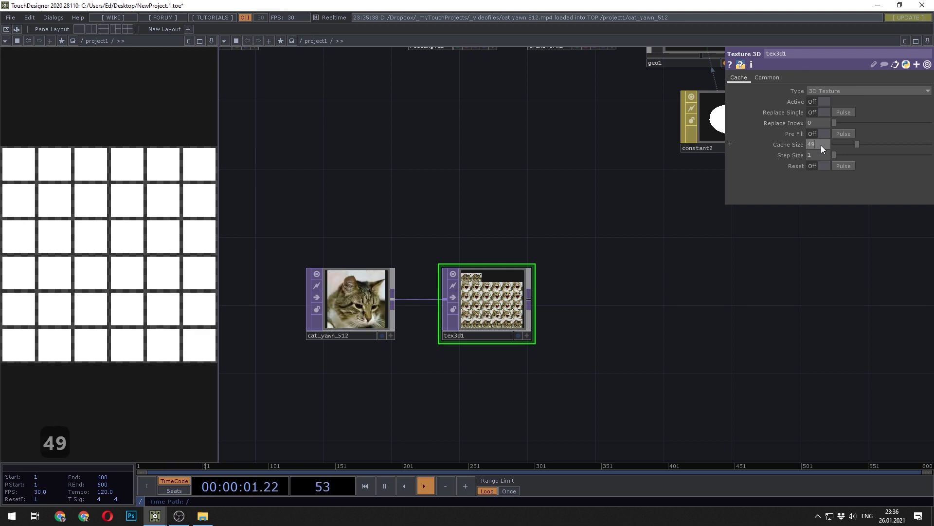
key(Return)
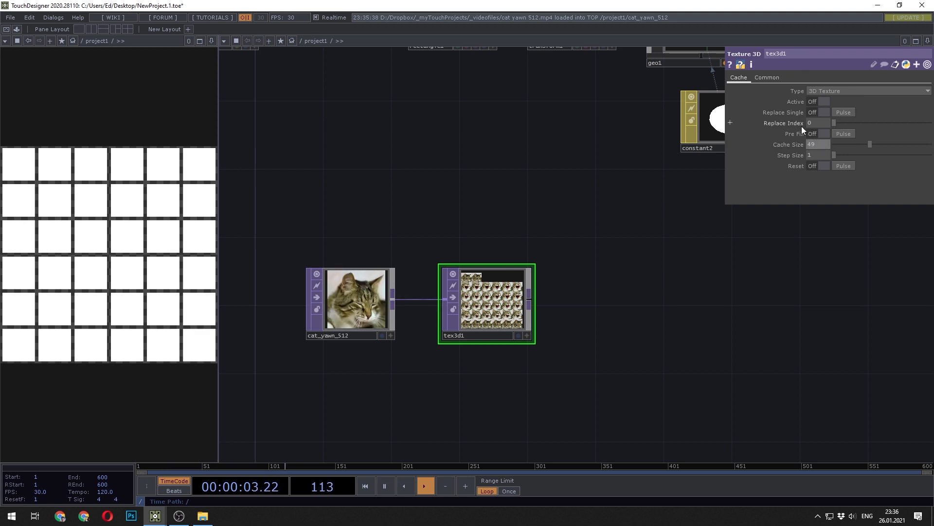
click(847, 132)
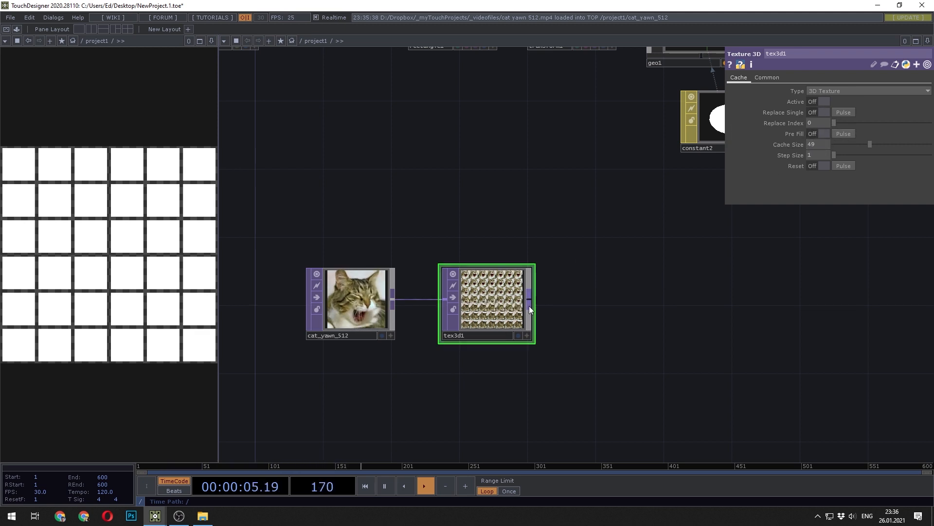
scroll(496, 317, up, 4)
scroll(497, 317, up, 3)
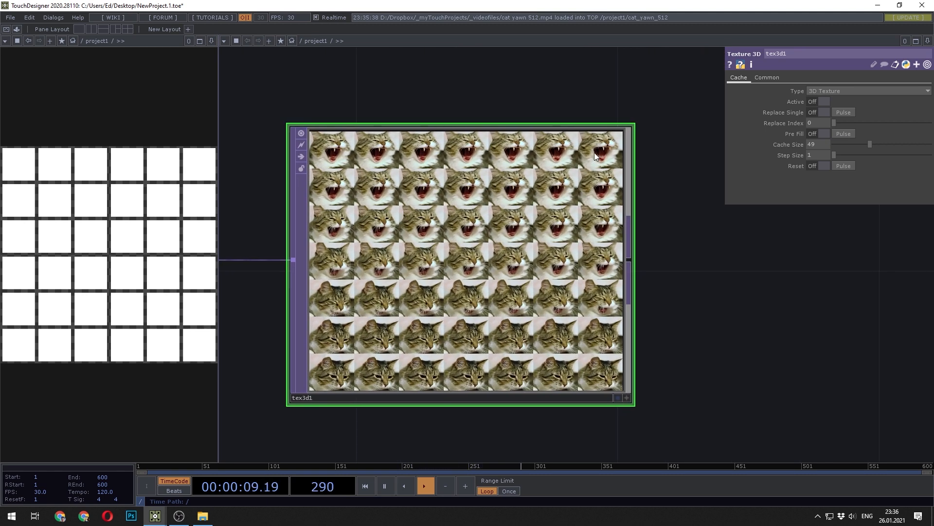
Add a Null TOP connected to the output of the Texture 3D TOP
scroll(713, 294, down, 6)
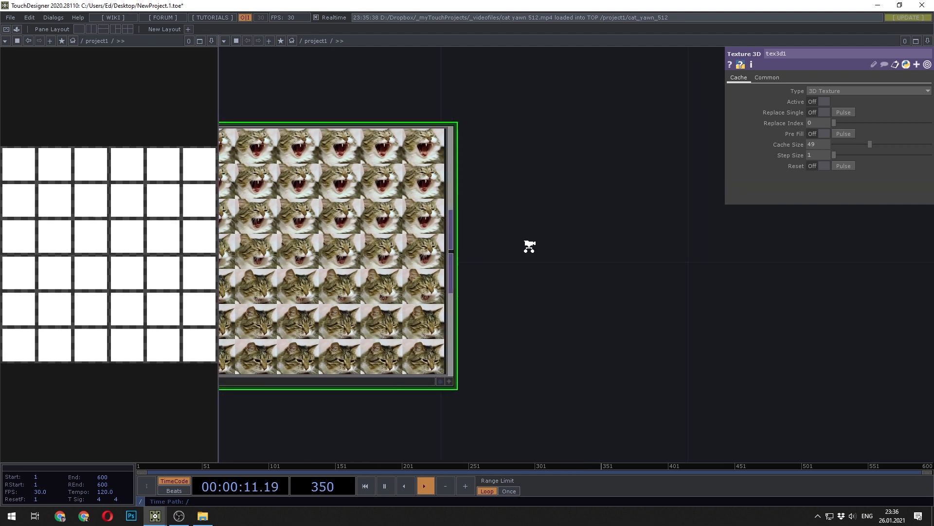
drag(526, 312, 502, 339)
key(Tab)
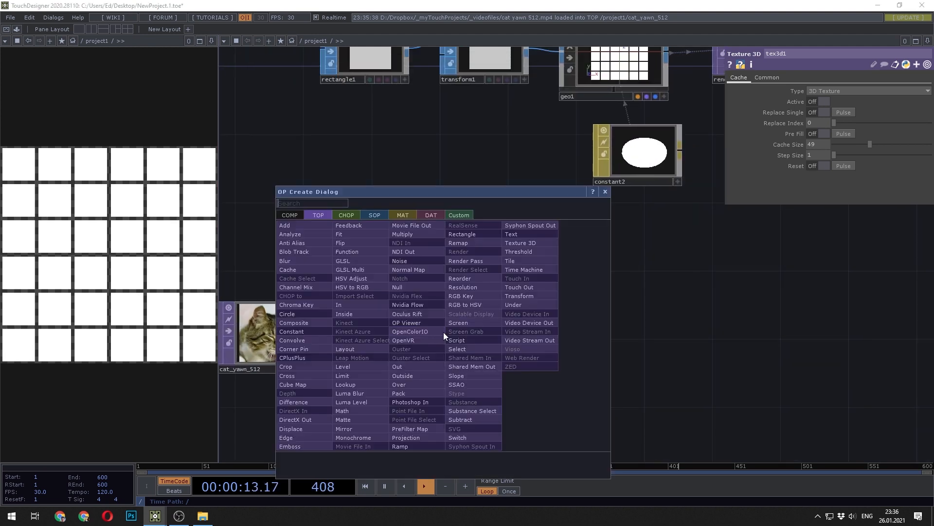
text(nu)
click(419, 287)
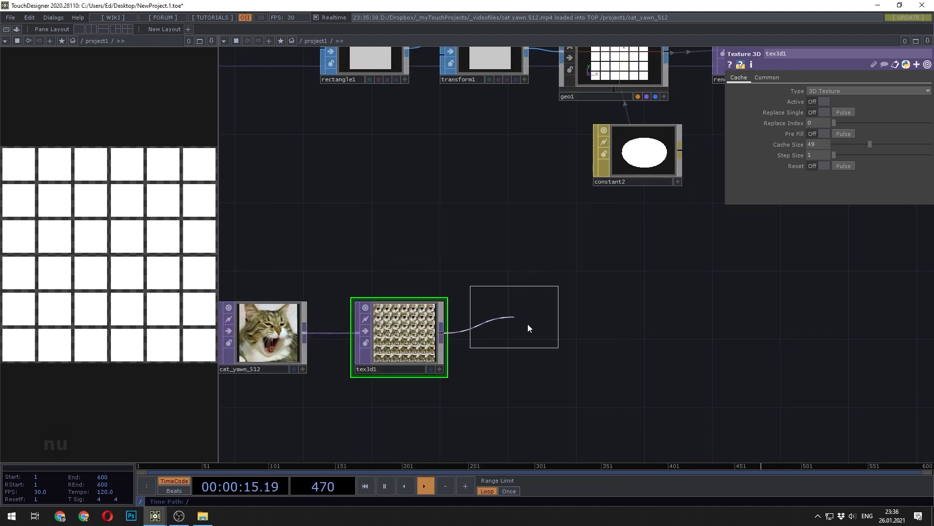
click(536, 338)
Assign the new Null TOP as the texture map of the constant2 material
drag(624, 262, 487, 281)
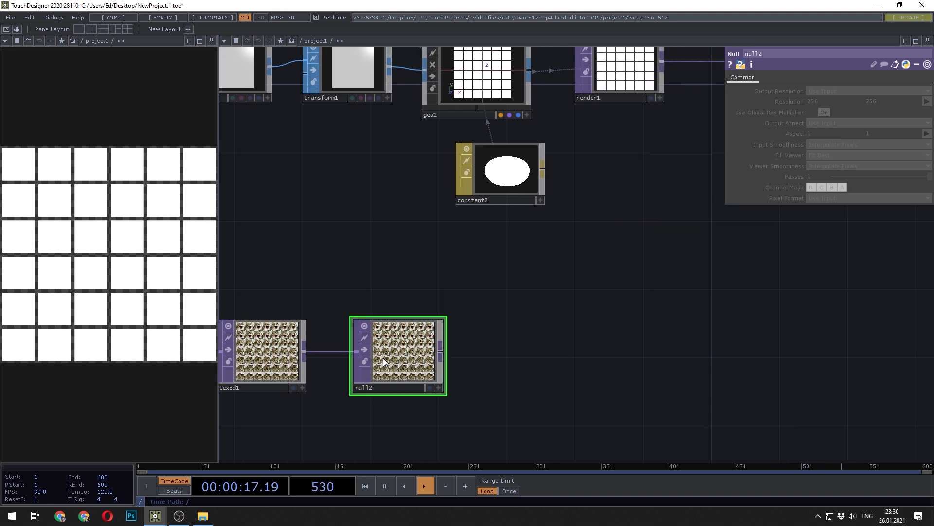
drag(385, 362, 555, 327)
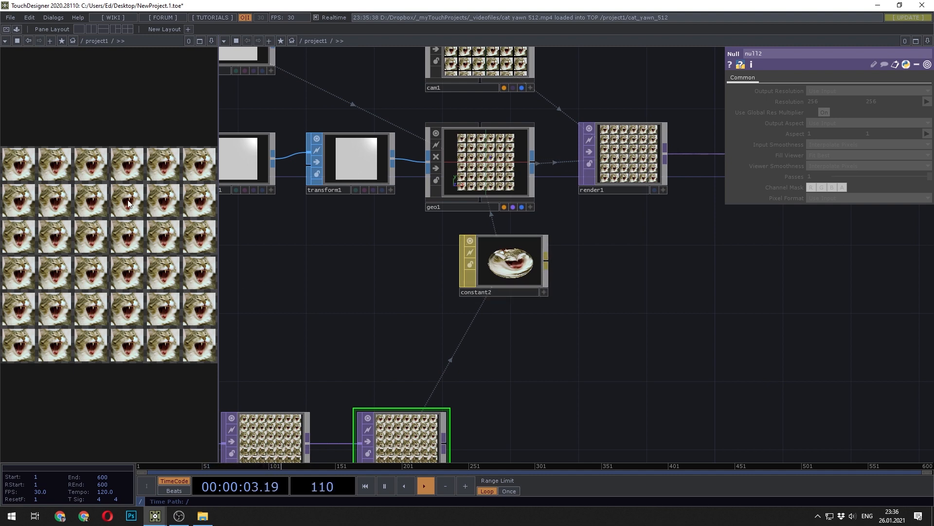
drag(337, 327, 469, 287)
scroll(448, 238, down, 2)
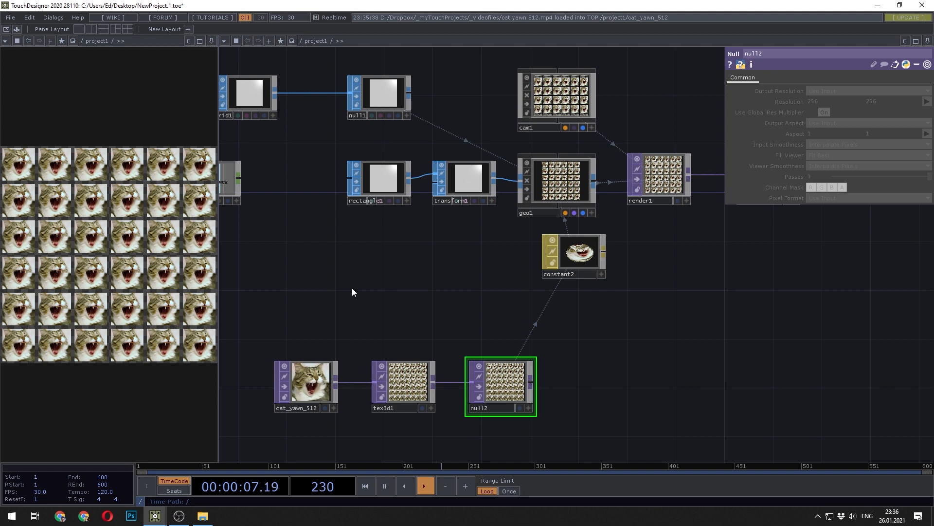
Create a Pattern CHOP above the cat movie operator and set its type to Ramp
drag(334, 294, 413, 288)
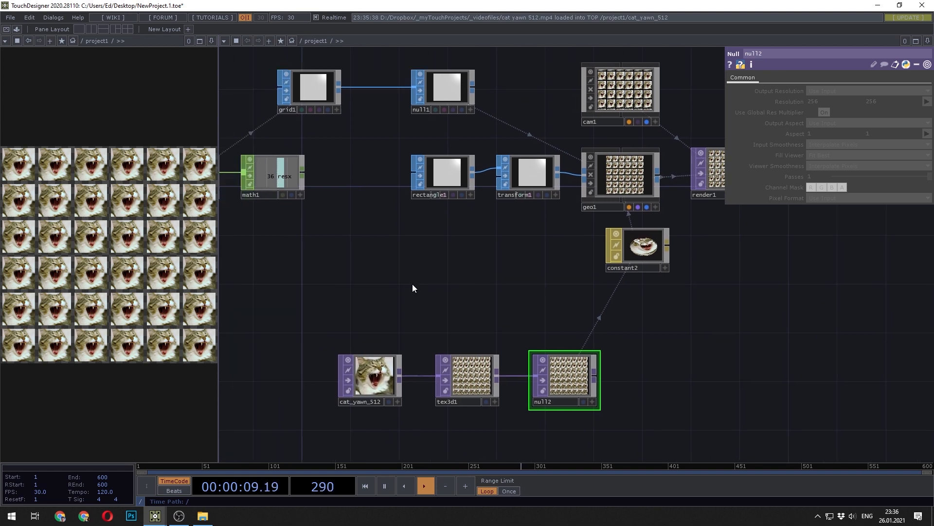
key(Tab)
click(300, 158)
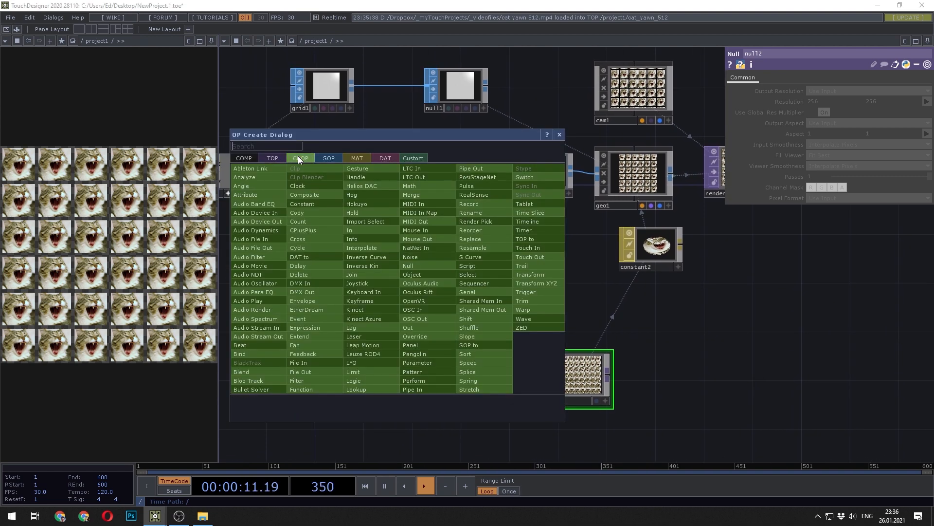
text(pa)
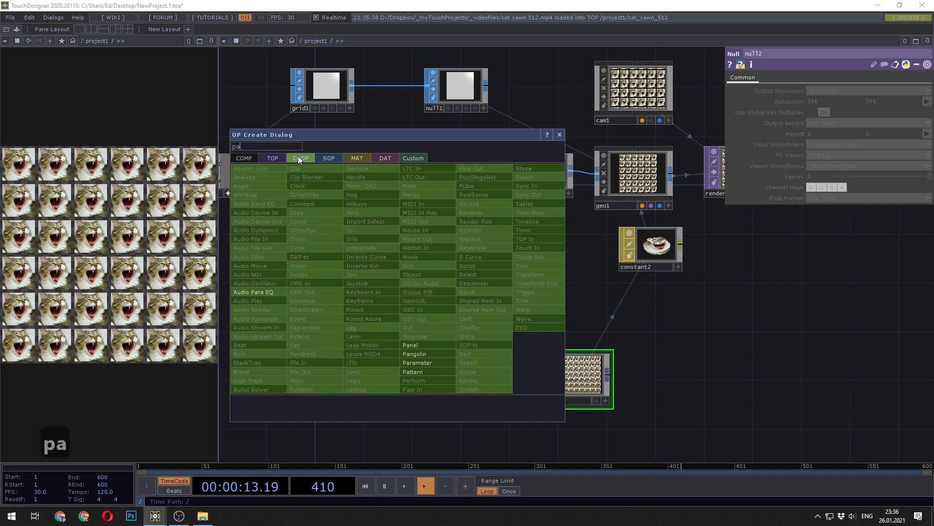
click(412, 372)
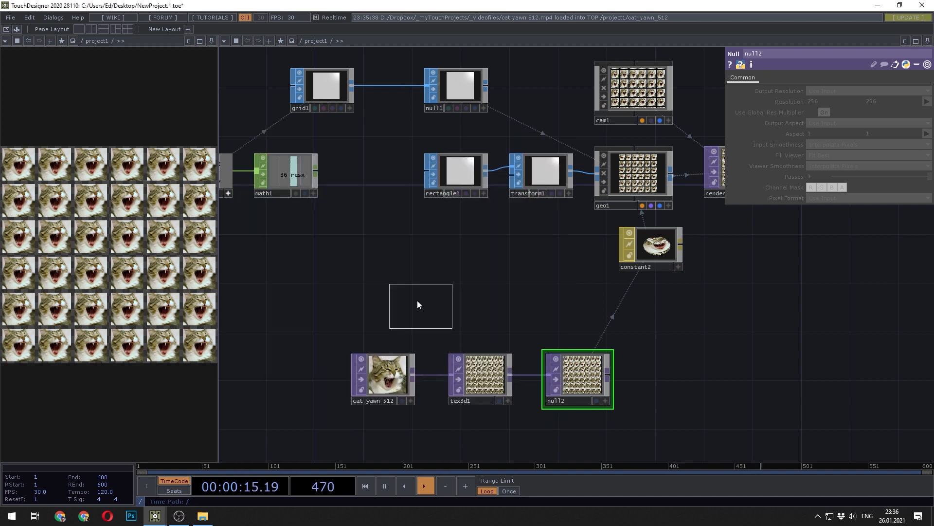
click(390, 285)
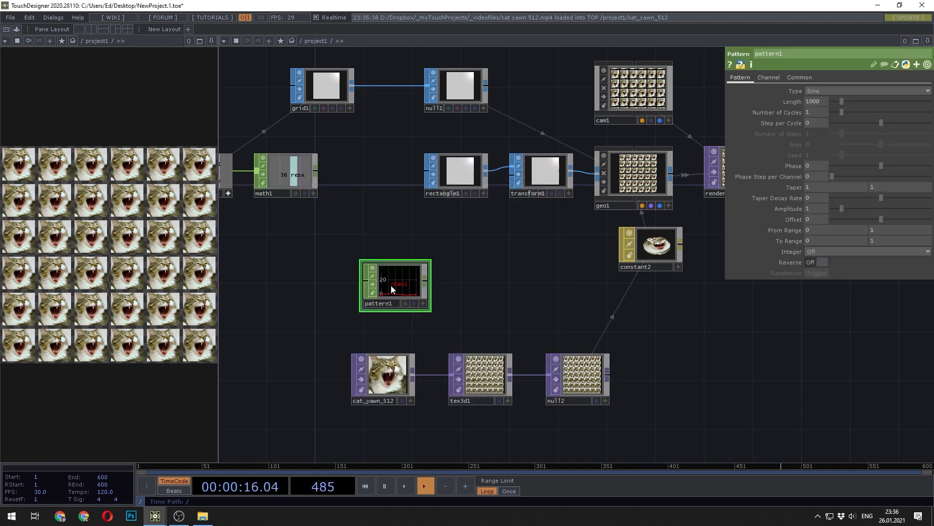
click(846, 92)
click(828, 132)
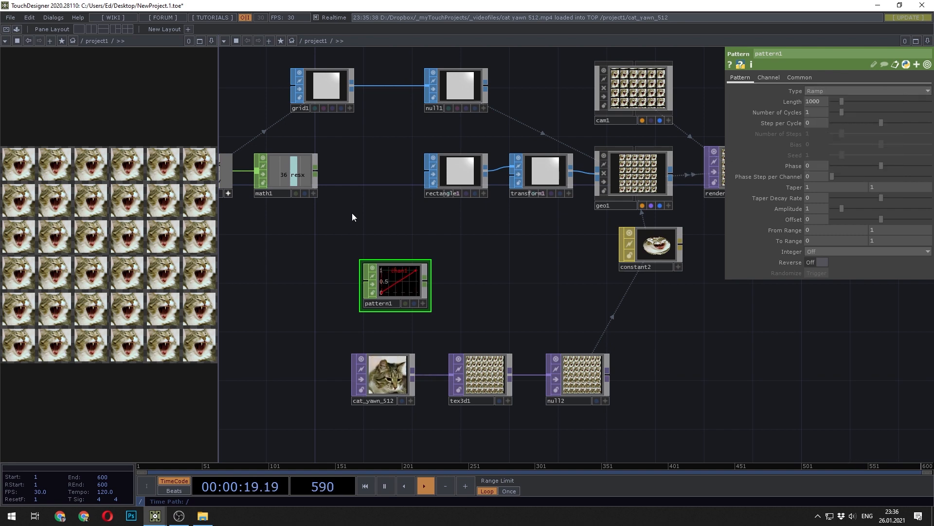
Link the Pattern CHOP's Length to the resx channel of math1
drag(352, 212, 446, 213)
scroll(446, 214, up, 3)
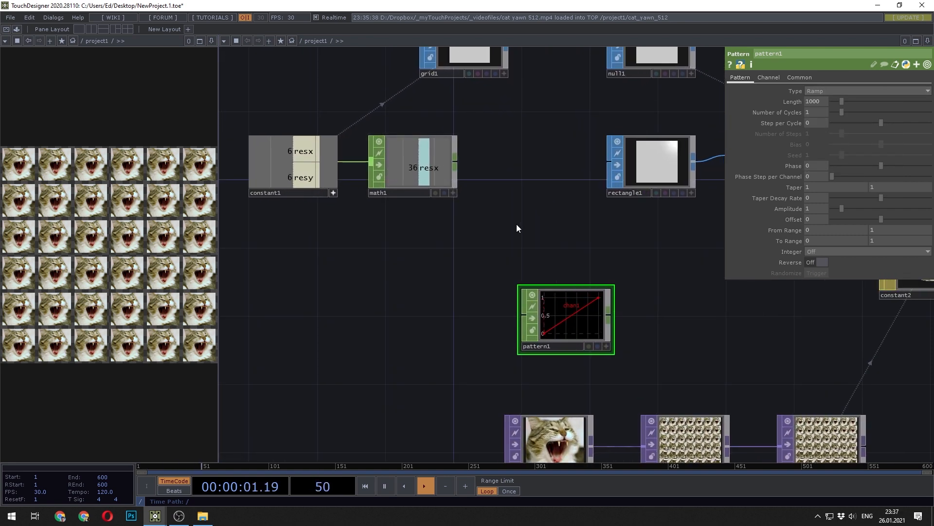
click(427, 171)
key(a)
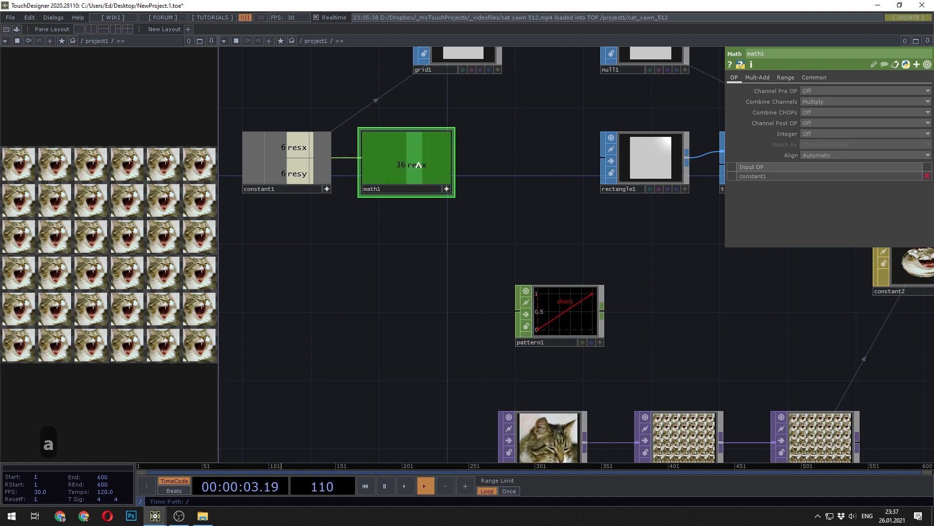
drag(417, 155, 822, 101)
click(827, 99)
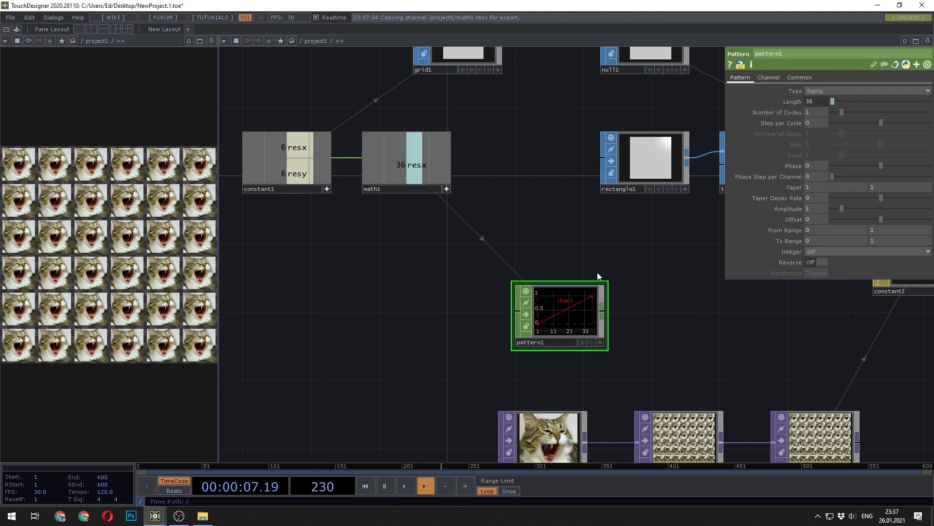
Add a Null CHOP connected to the output of the Pattern CHOP
drag(665, 286, 465, 300)
right_click(404, 326)
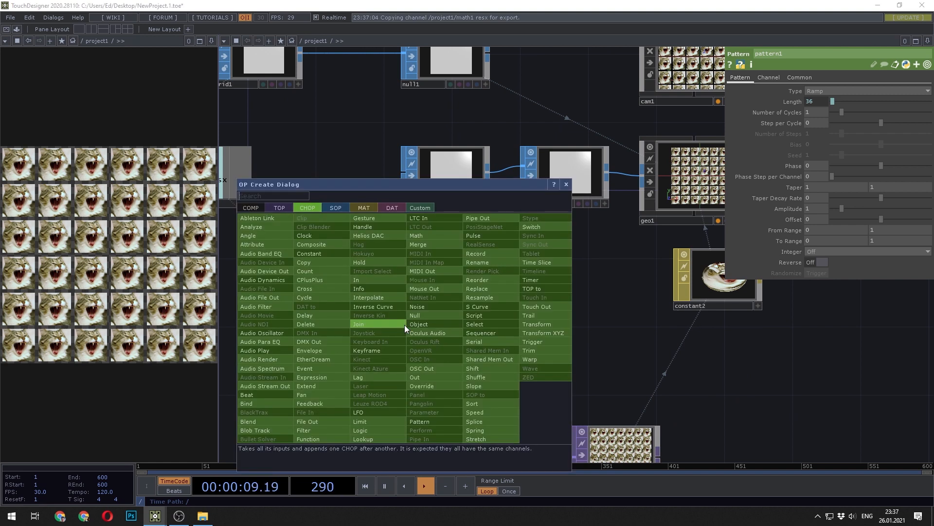
text(nu)
click(417, 313)
click(497, 332)
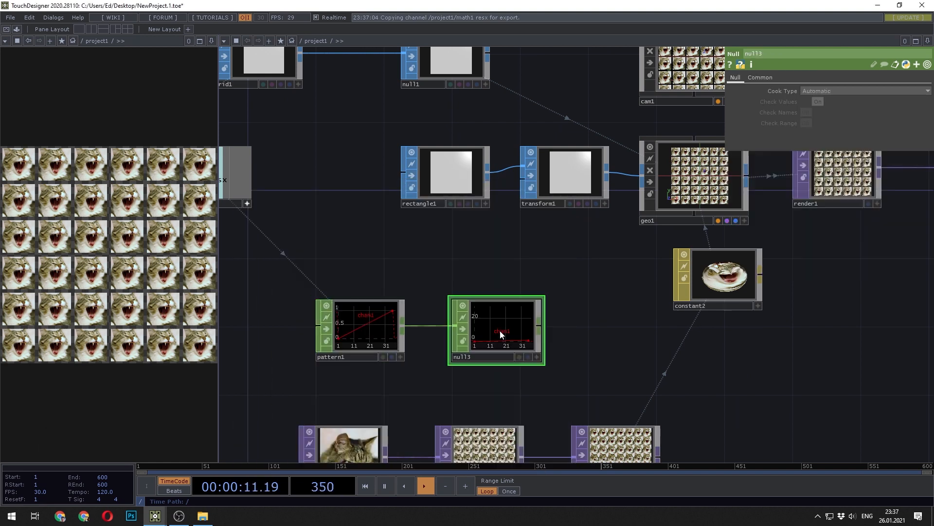
Rename the Null CHOP after the Pattern CHOP to null_tex
click(476, 357)
key(BackSpace)
text(_tex)
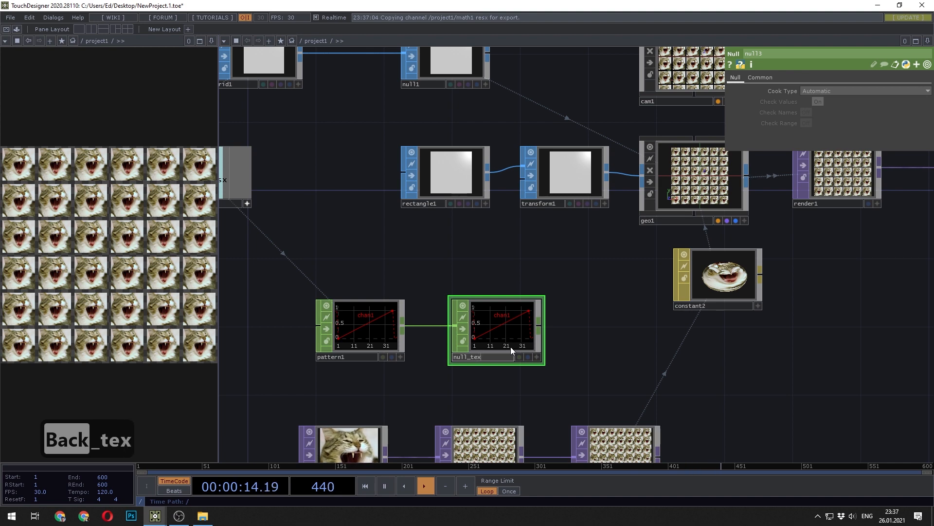
key(Return)
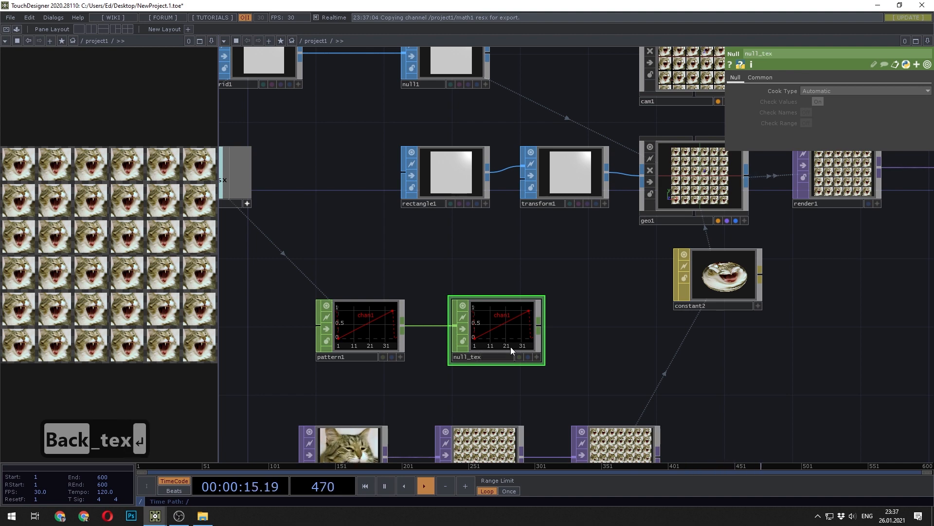
Rename the Null SOP after grid1 to null_pos and accept updating all references to it
drag(589, 266, 571, 351)
drag(448, 209, 487, 228)
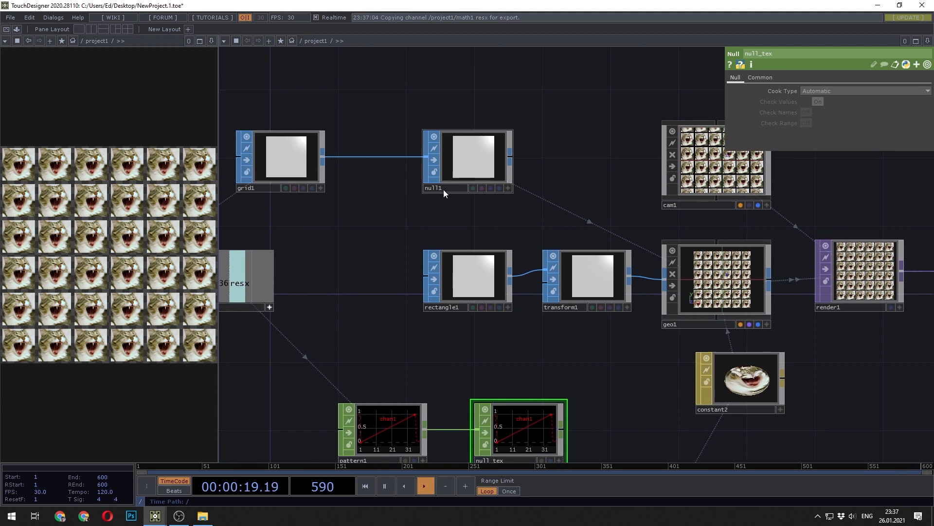
double_click(444, 189)
key(BackSpace)
text(_po)
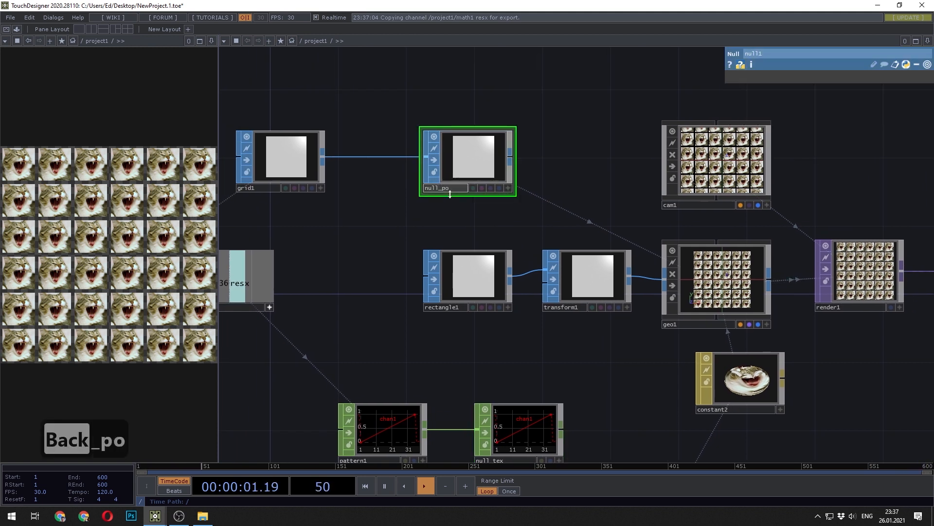
text(s)
key(Return)
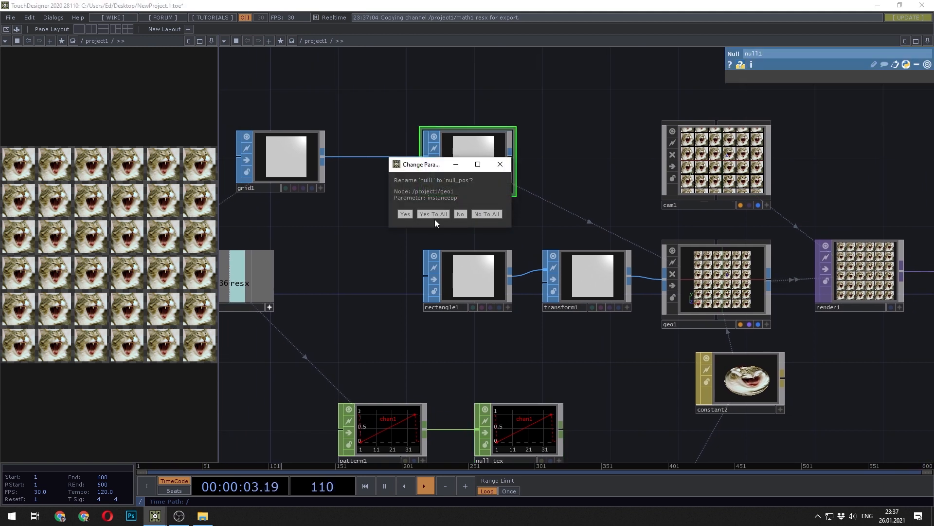
click(434, 216)
Set geo1's instance Texture Coord OP to null_tex and assign chan1 to its W coordinate
drag(477, 229, 395, 160)
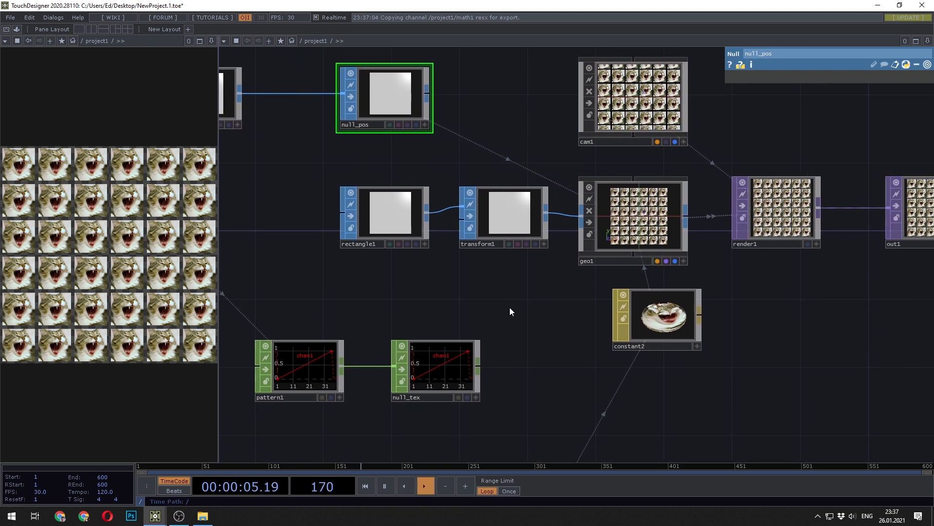
click(633, 218)
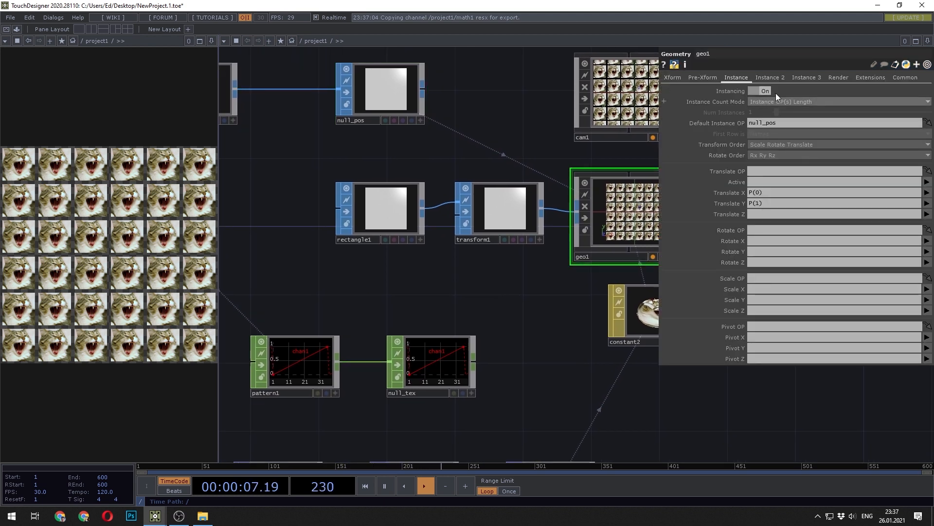
click(771, 76)
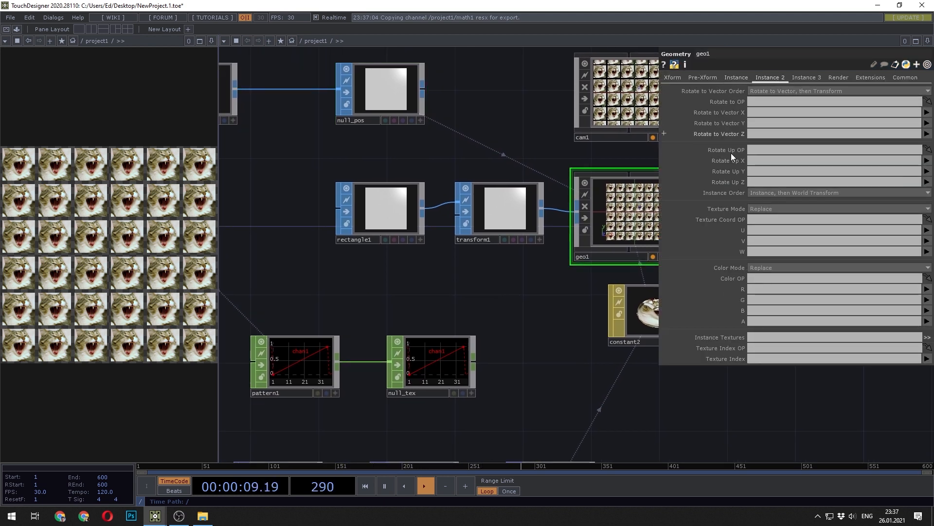
drag(428, 365, 764, 220)
click(927, 251)
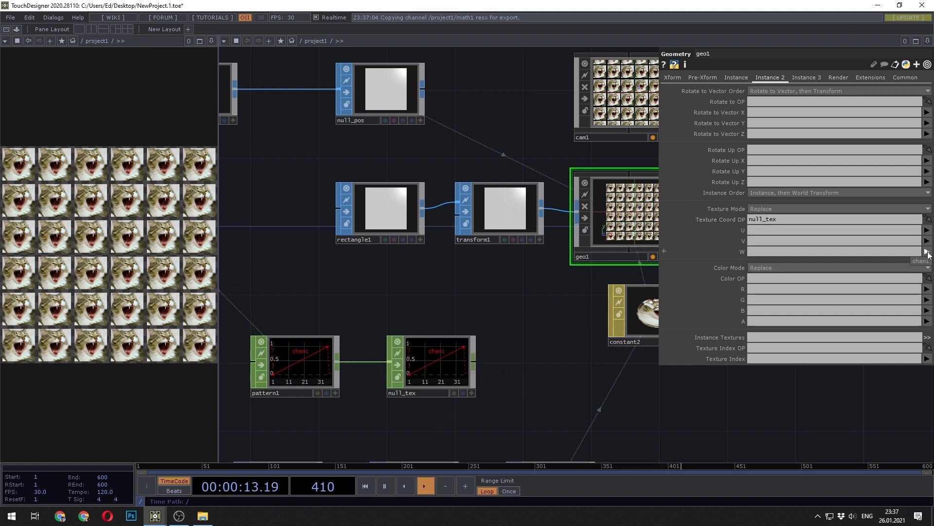
click(921, 262)
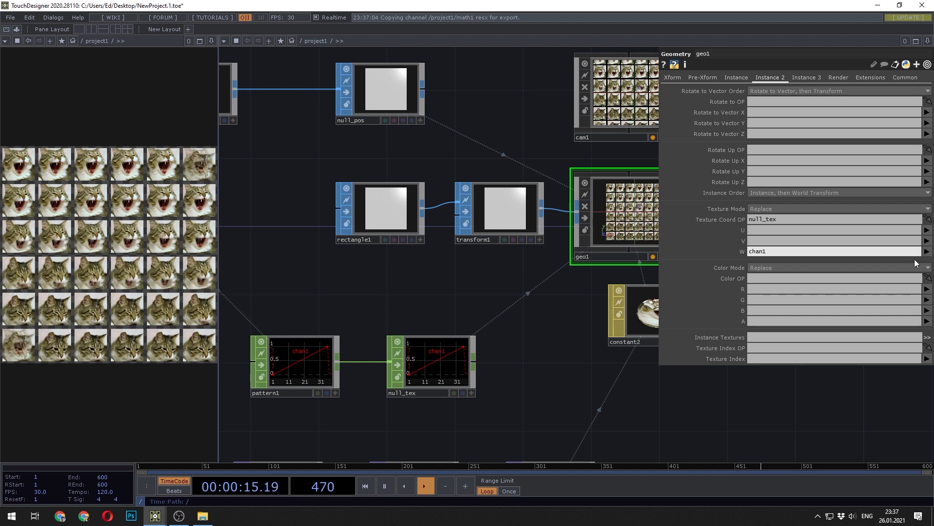
Move the Pattern CHOP away from null_tex to sit under math1, and insert a Limit CHOP on the wire between them
drag(396, 282, 481, 269)
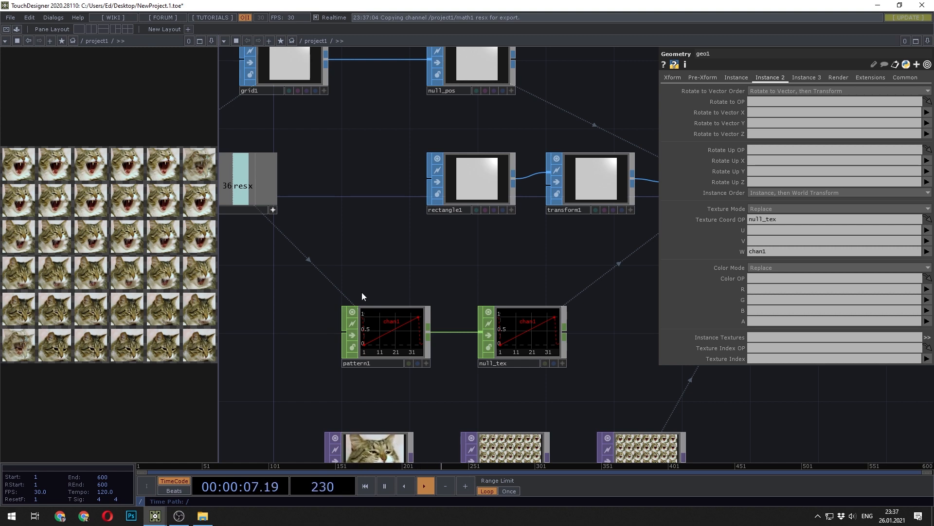
scroll(434, 228, down, 3)
drag(446, 264, 337, 264)
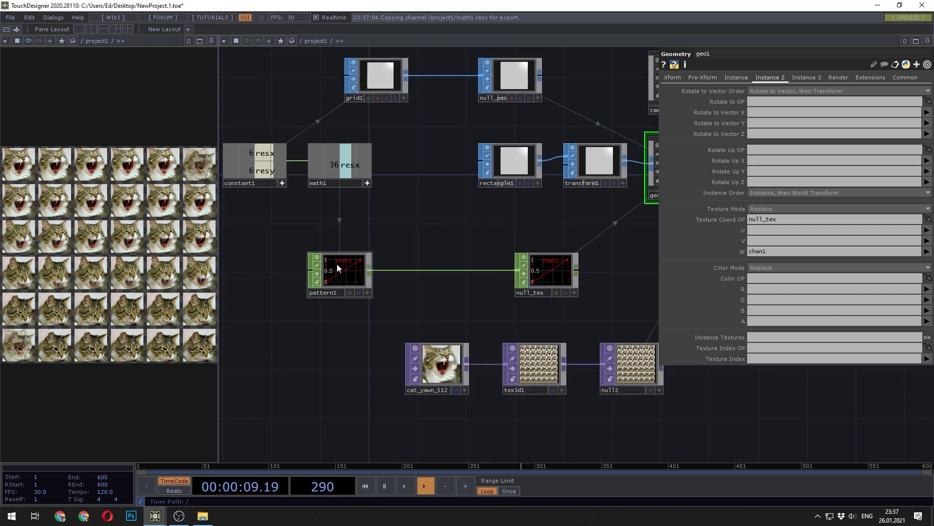
scroll(416, 247, up, 2)
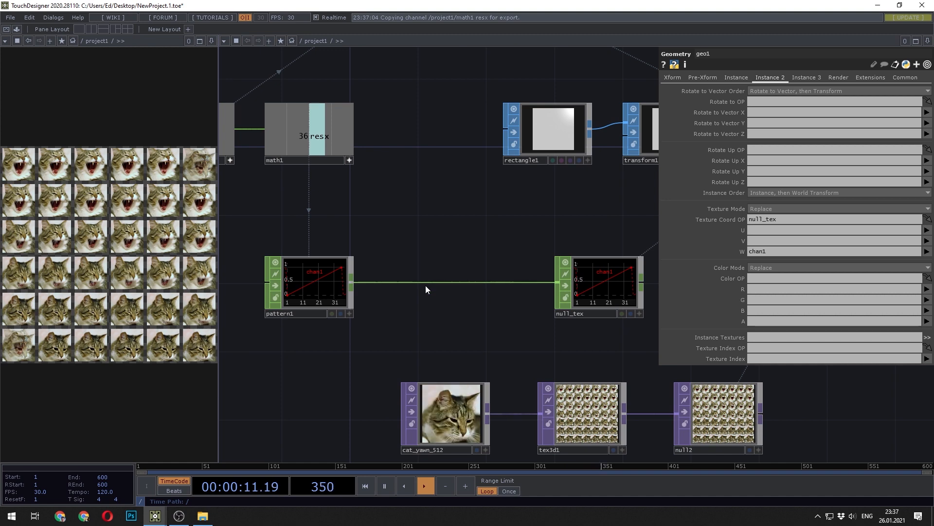
right_click(425, 286)
click(436, 272)
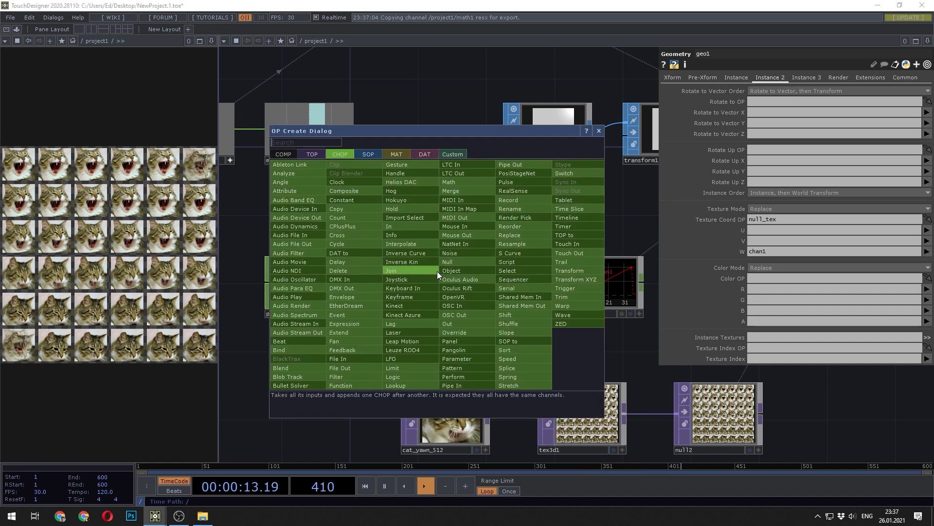
text(limi)
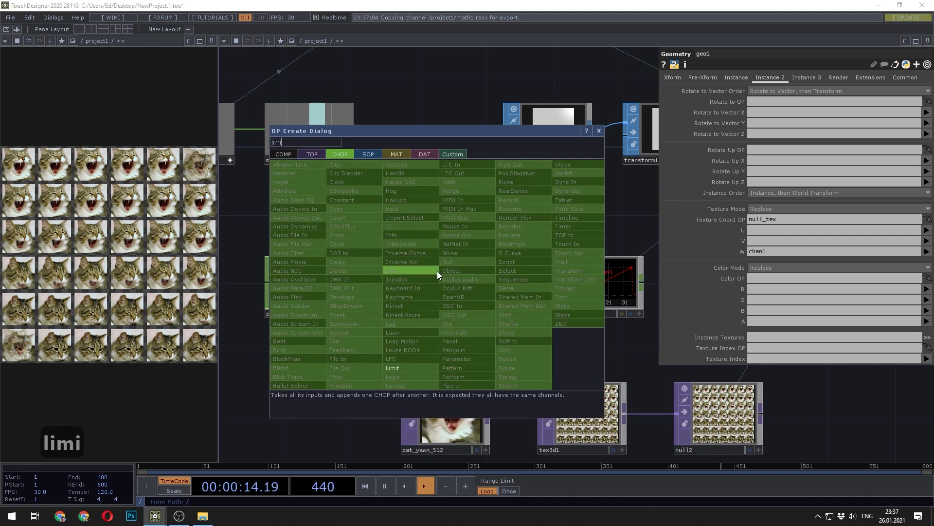
click(402, 366)
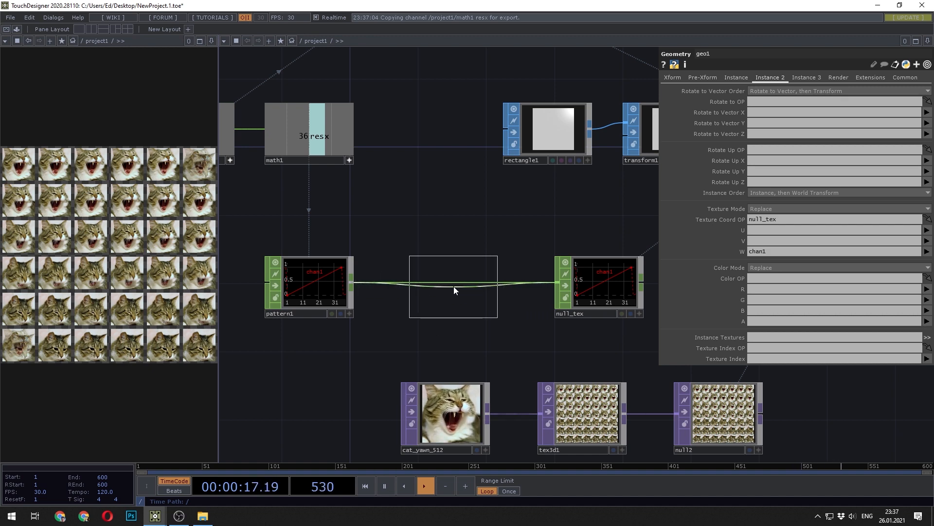
click(453, 287)
Set the Limit CHOP's type to Clamp with a minimum of 0.01 and a maximum of 0.99
scroll(474, 298, up, 2)
scroll(471, 245, up, 1)
click(798, 91)
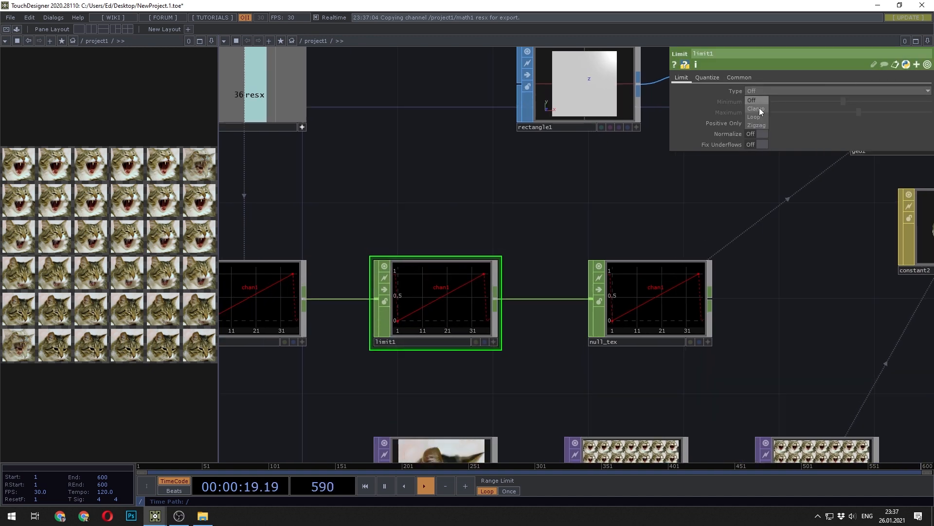
click(758, 108)
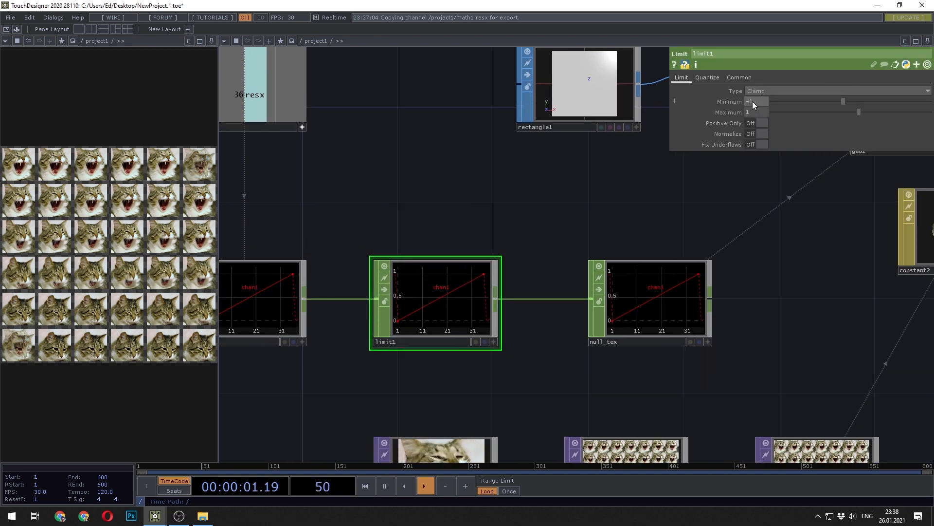
text(0.)
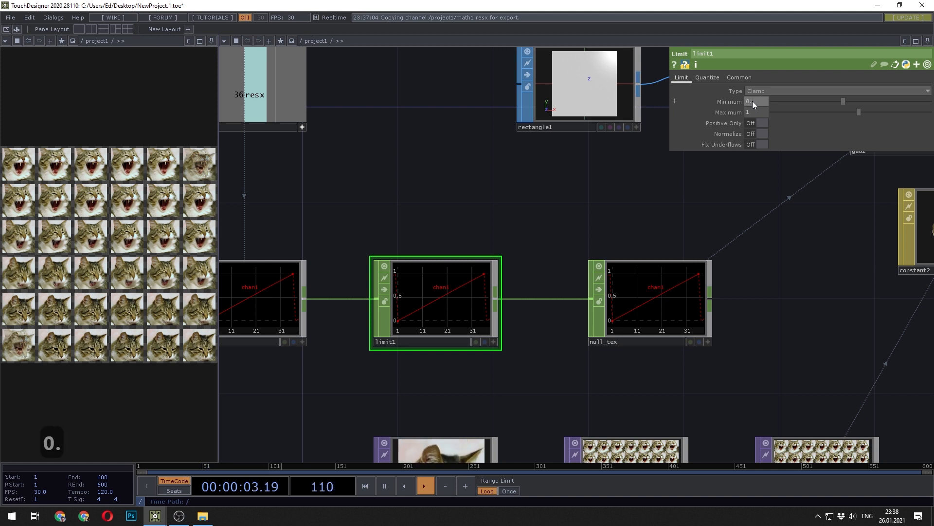
text(01)
key(Return)
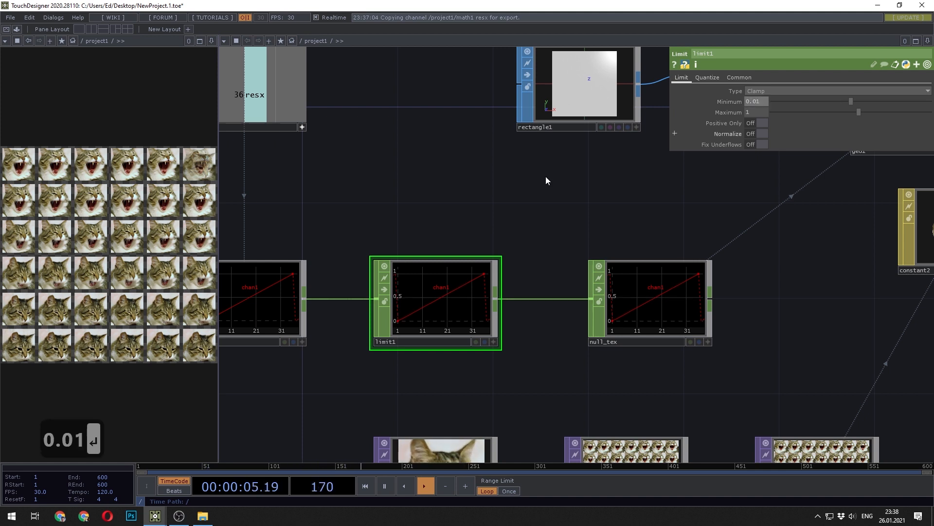
click(761, 112)
text(0.99)
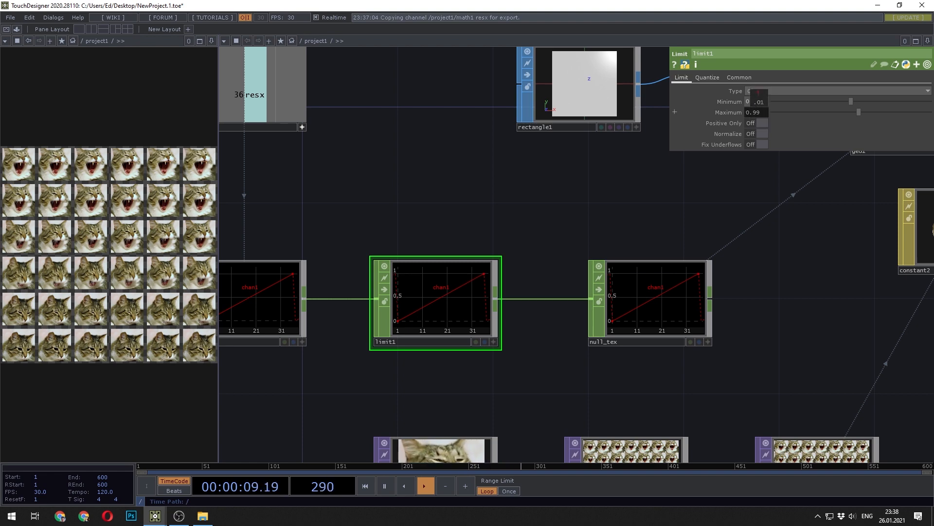
Move the Pattern CHOP down, slightly below the row of the Limit CHOP
scroll(424, 185, down, 6)
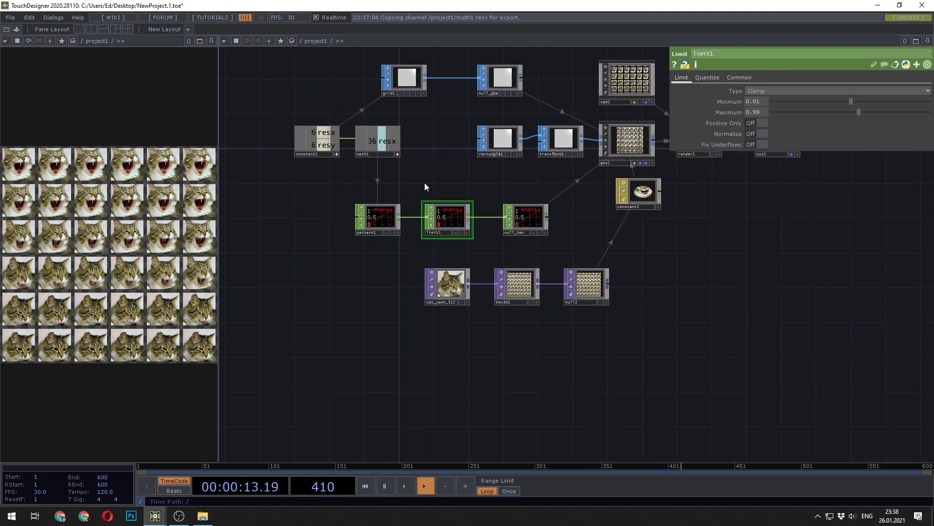
scroll(374, 213, up, 3)
scroll(374, 214, up, 1)
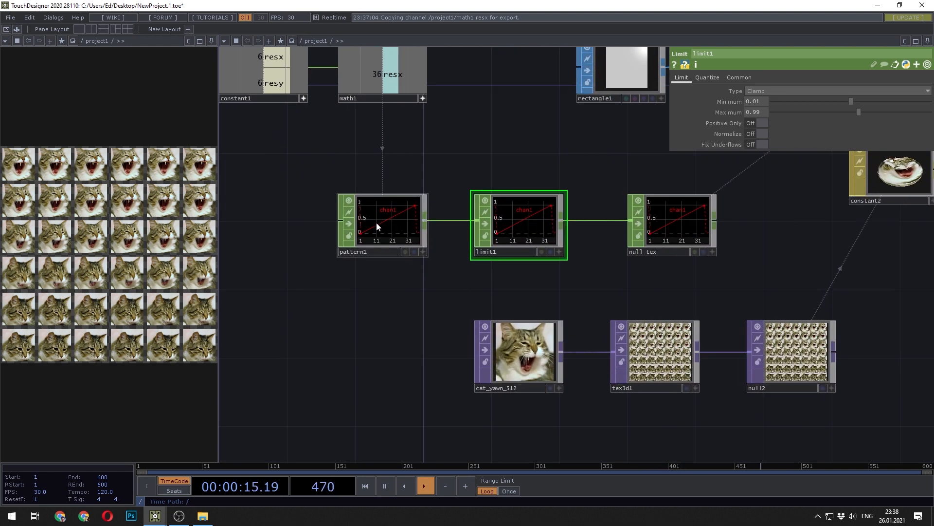
drag(378, 227, 373, 294)
Create an Audio File In CHOP in the empty network area well to the left of the Pattern CHOP
drag(316, 203, 520, 184)
scroll(518, 185, down, 4)
scroll(475, 215, down, 4)
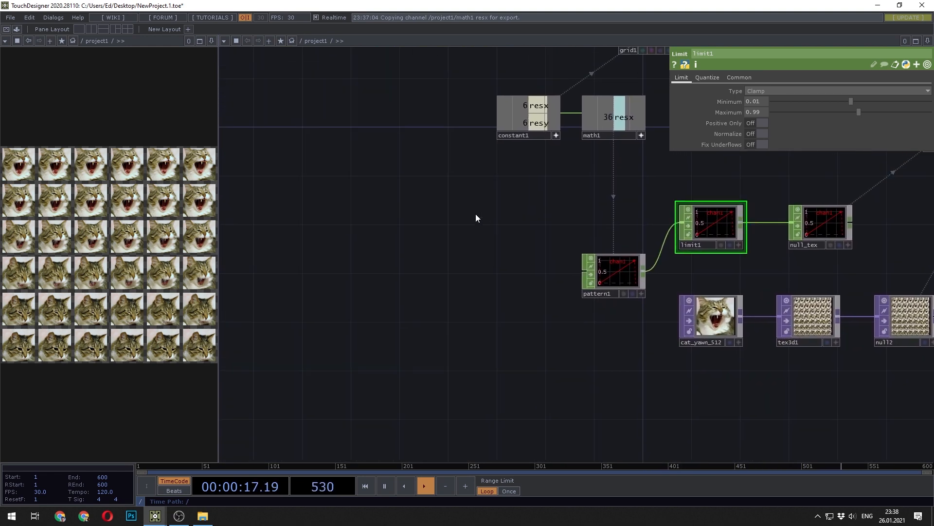
key(Tab)
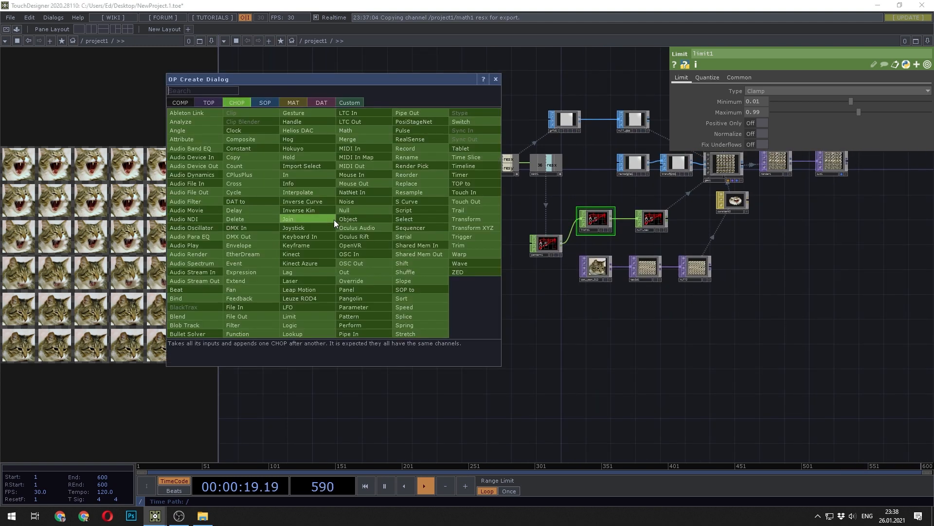
text(in)
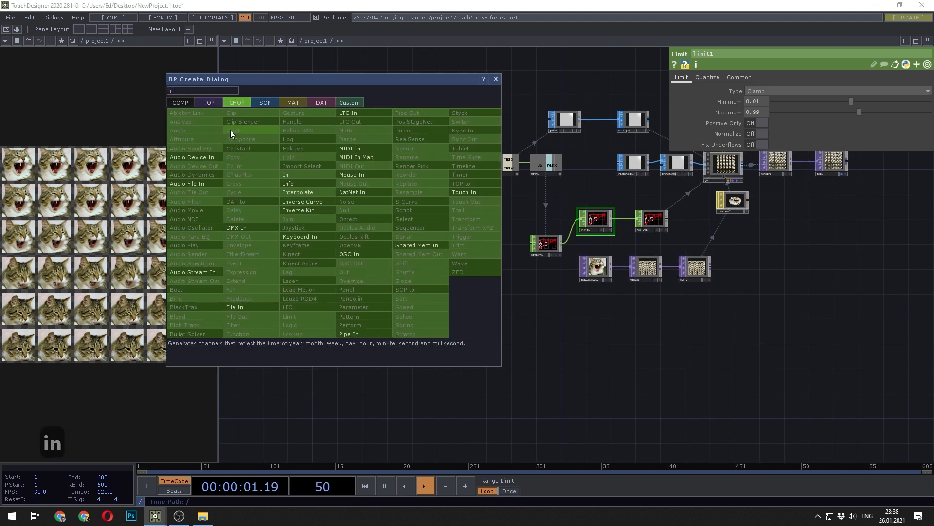
click(203, 184)
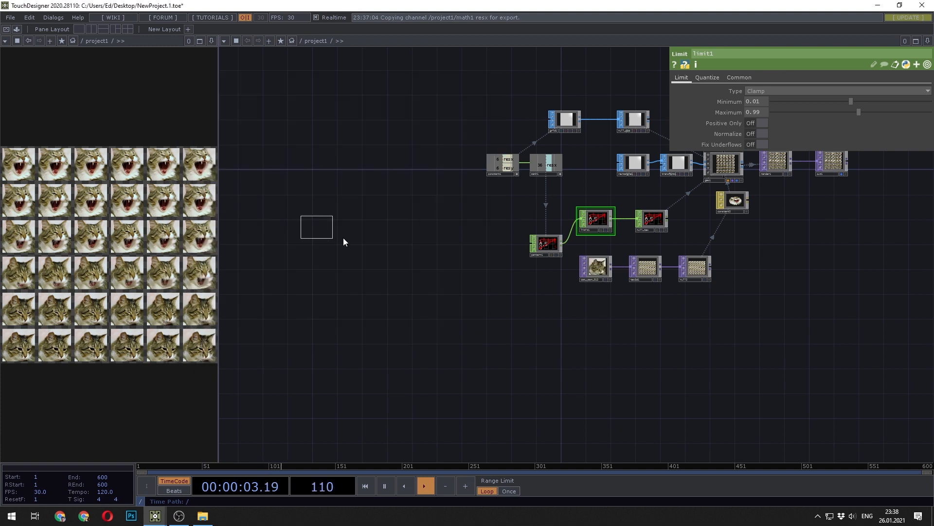
click(317, 220)
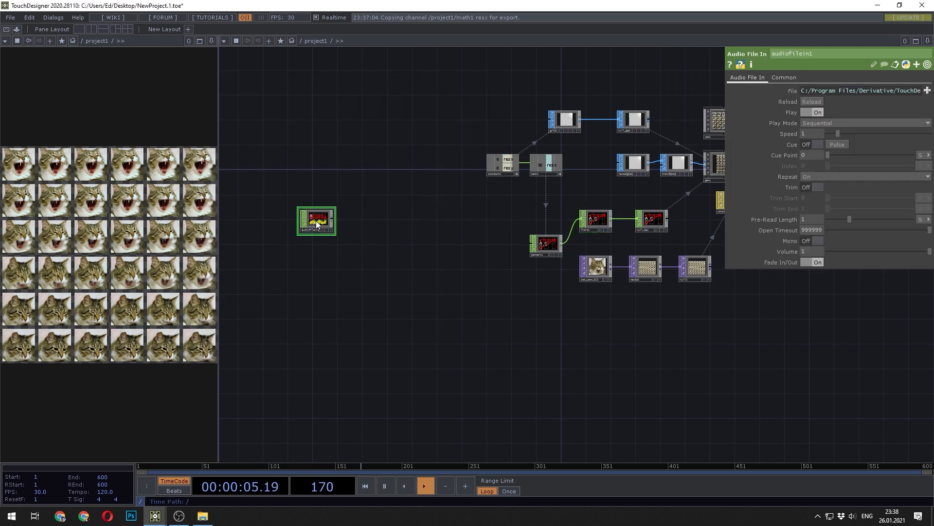
Add an Audio Device Out CHOP connected to the Audio File In output, placed below and to the right of it
scroll(316, 220, up, 5)
scroll(325, 219, down, 2)
scroll(325, 219, down, 1)
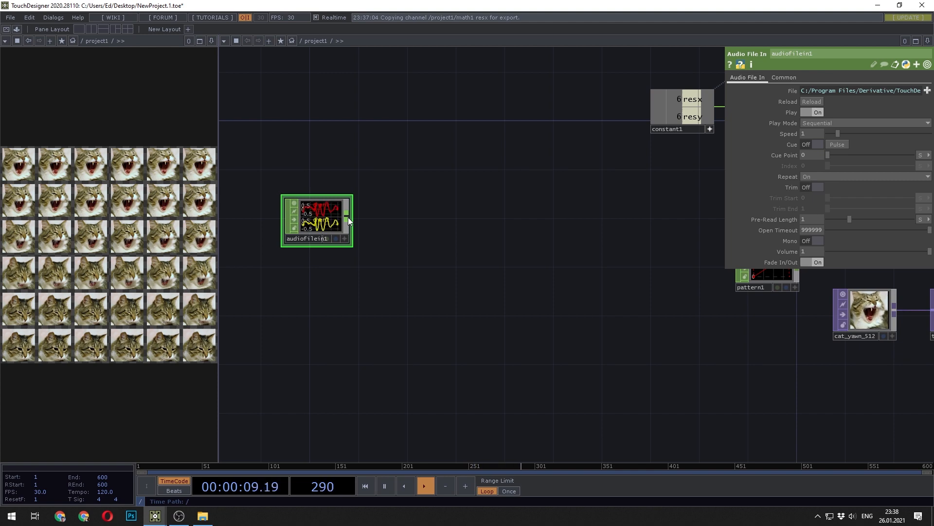
right_click(348, 217)
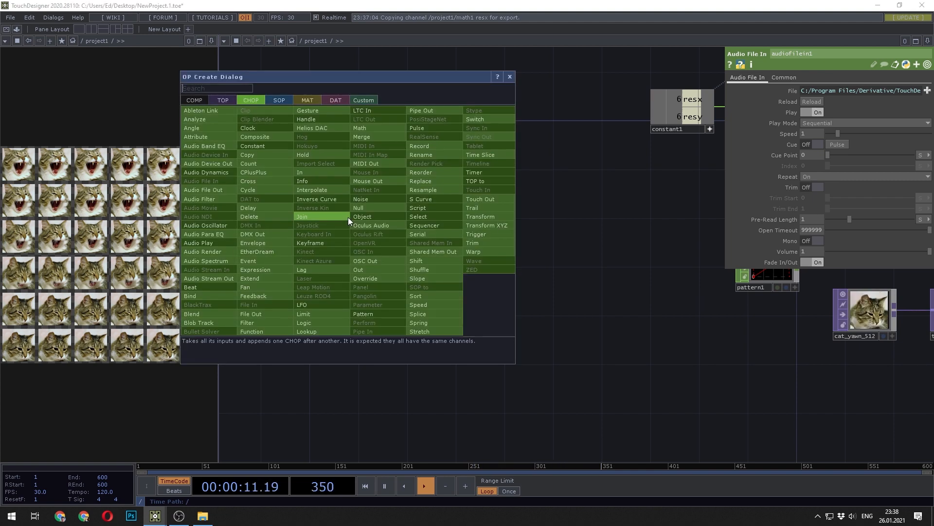
text(ou)
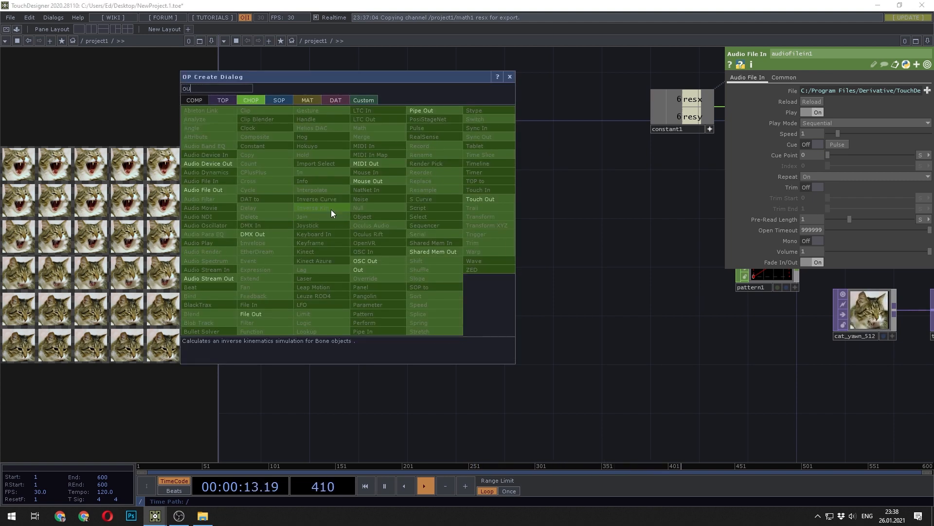
click(226, 165)
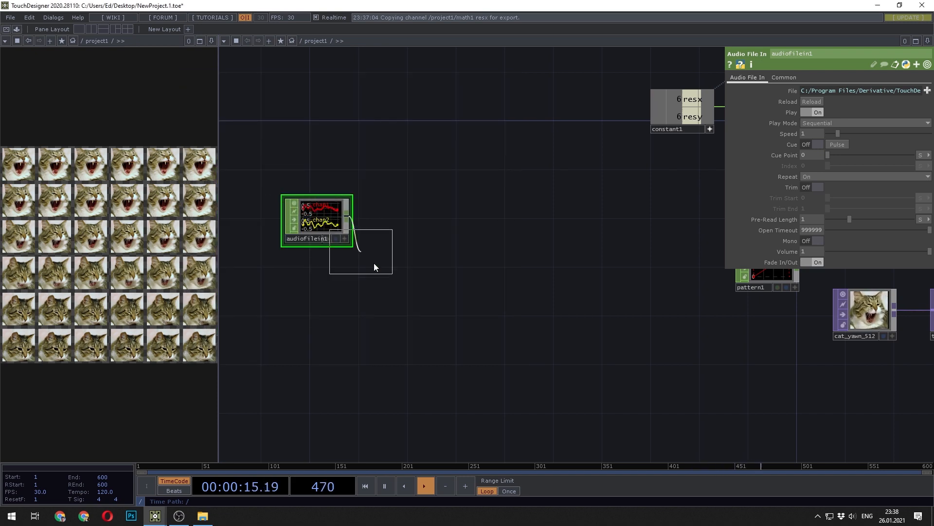
click(419, 290)
scroll(419, 291, up, 3)
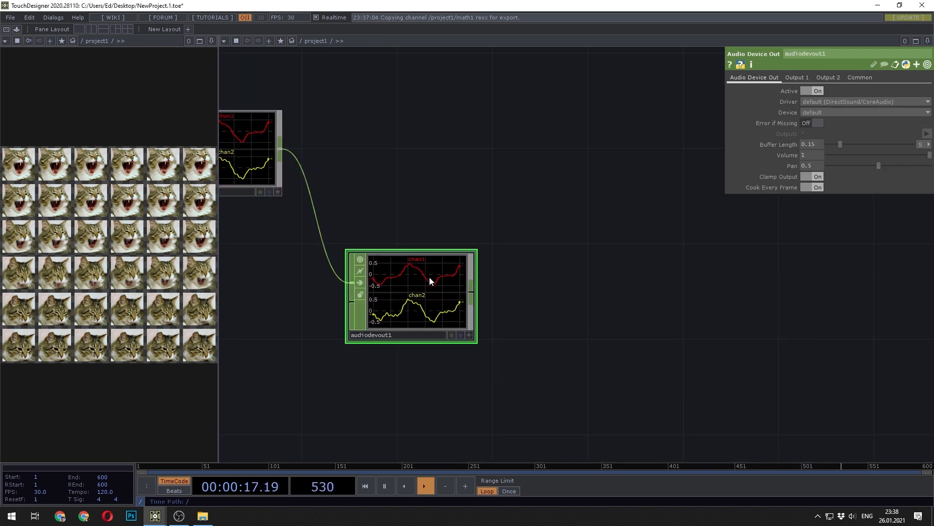
drag(419, 197, 554, 218)
scroll(554, 218, down, 3)
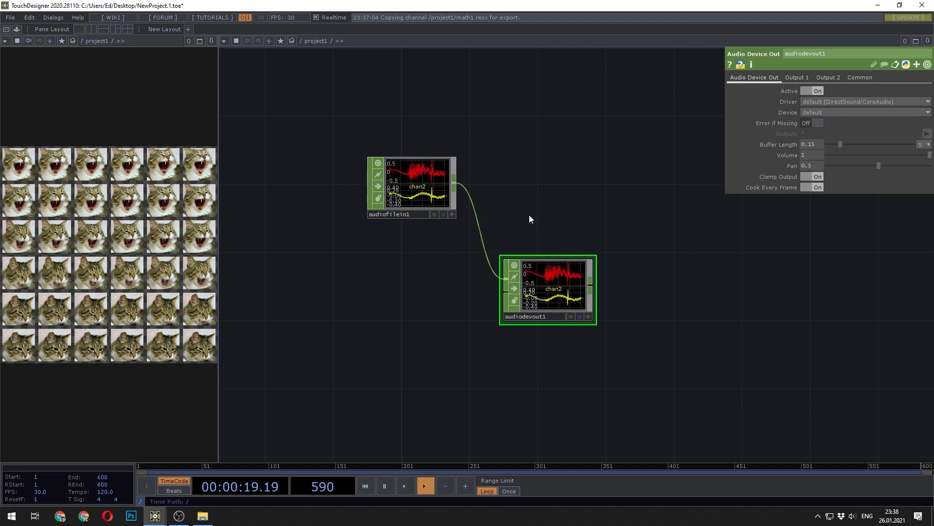
Load the "Trap From The Hoo…" track from the Music folder into the Audio File In CHOP
click(411, 190)
click(927, 91)
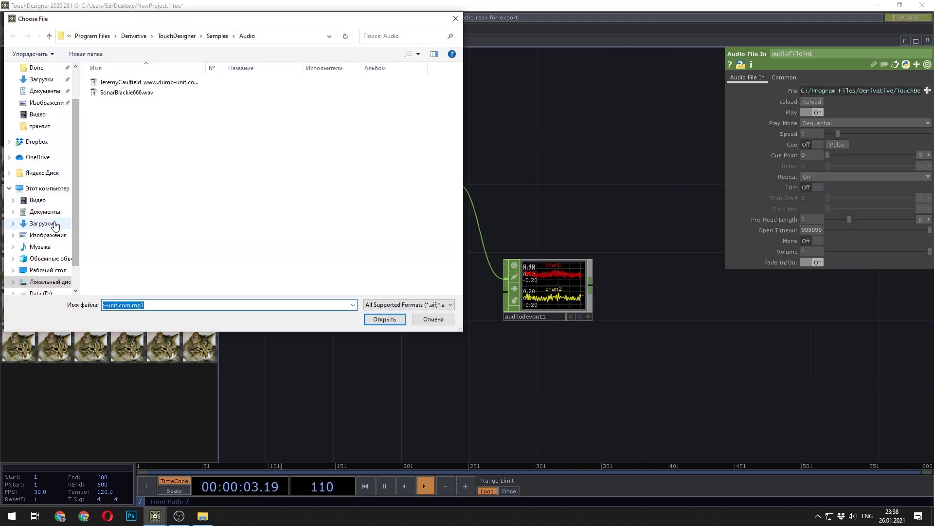
click(39, 247)
double_click(141, 82)
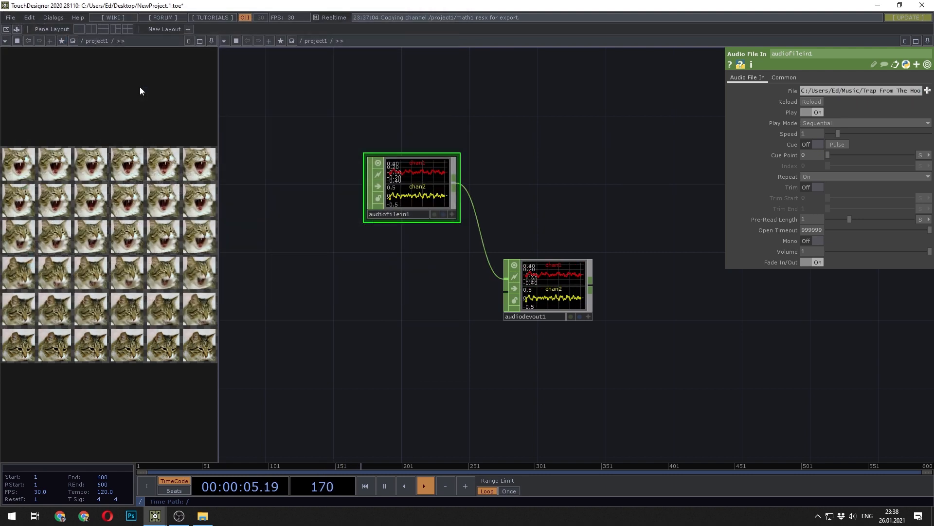
Add an Audio Spectrum CHOP connected to the Audio File In output, placed beside it above the Audio Device Out
drag(553, 213, 443, 241)
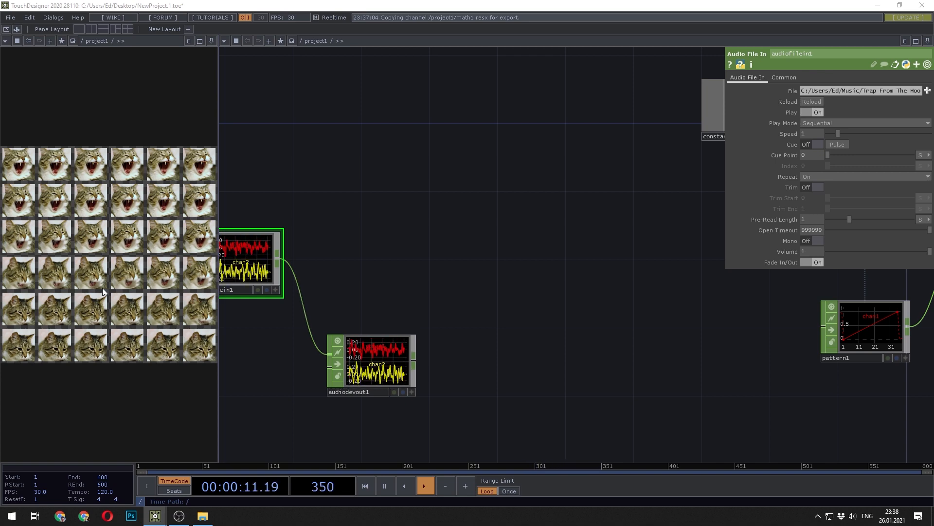
drag(279, 258, 389, 239)
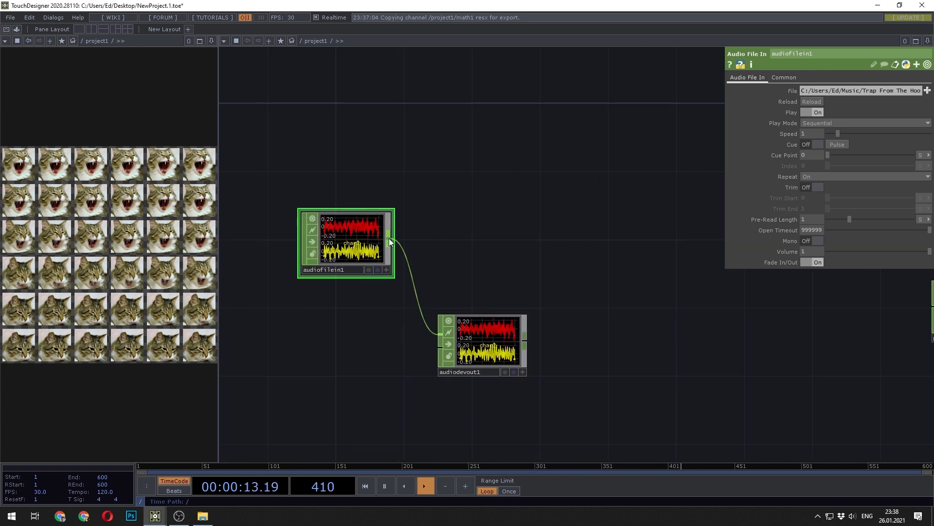
right_click(389, 238)
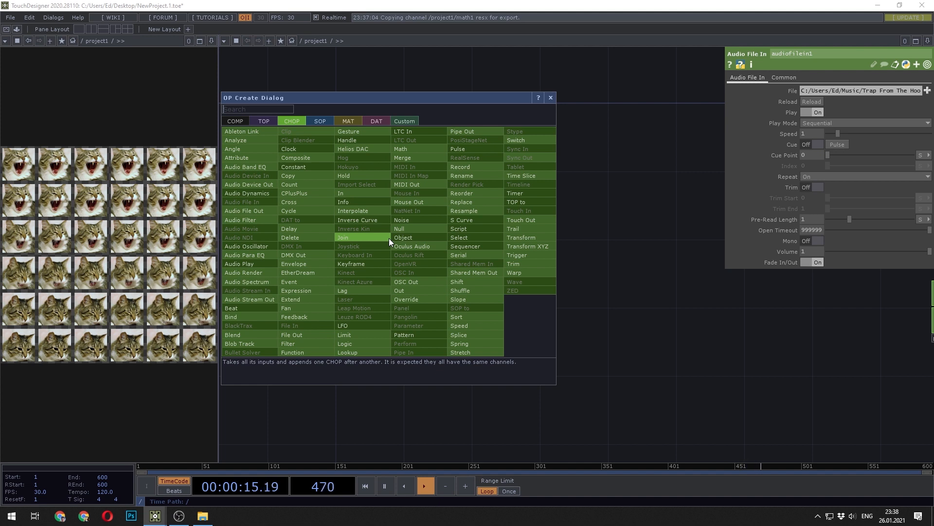
text(au)
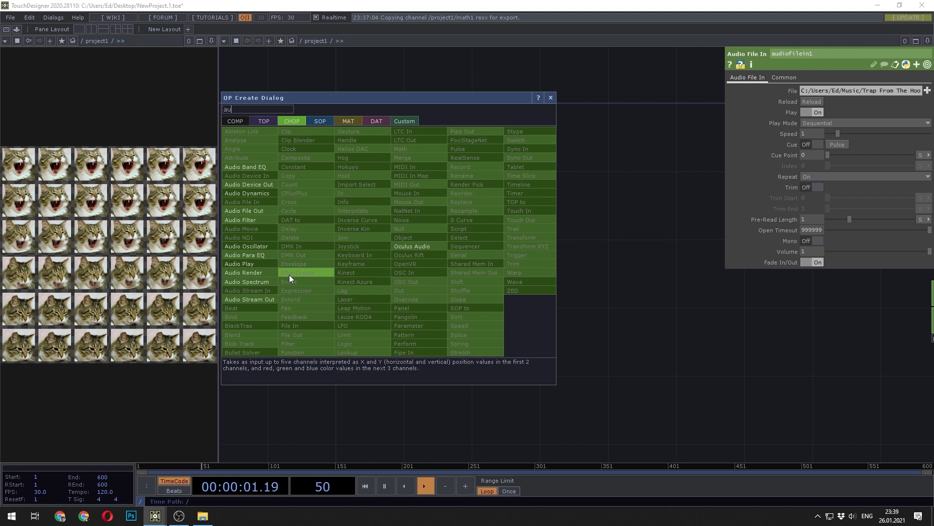
click(262, 283)
click(557, 255)
Set the Audio Spectrum CHOP's High Frequency Boost to 1
drag(565, 292, 371, 303)
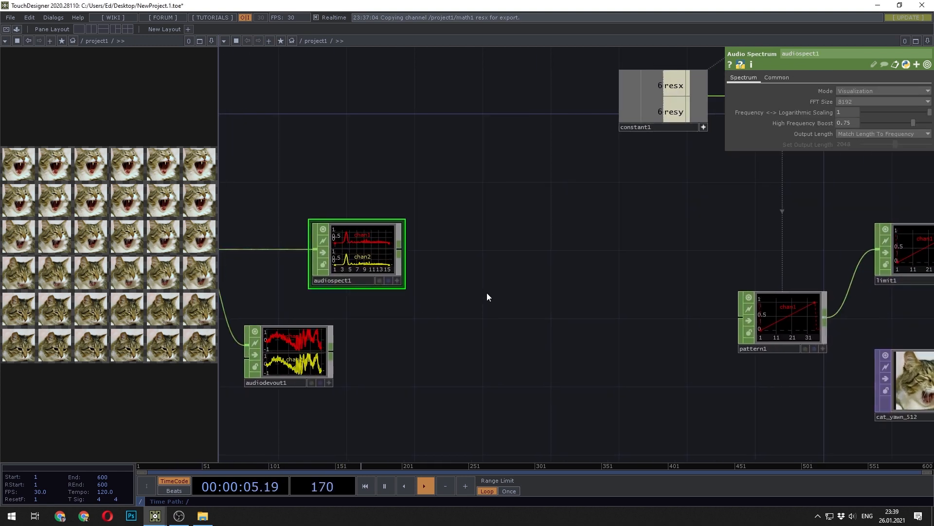
click(848, 123)
text(1)
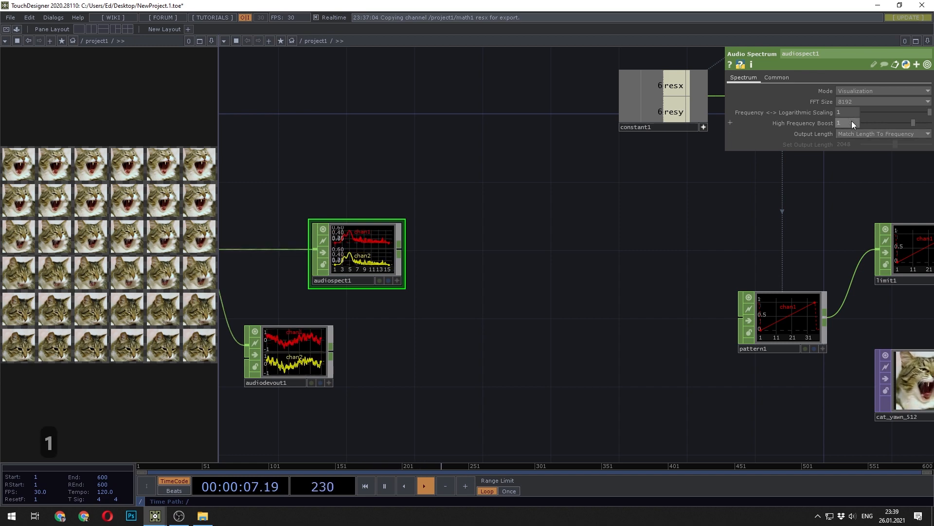
key(Return)
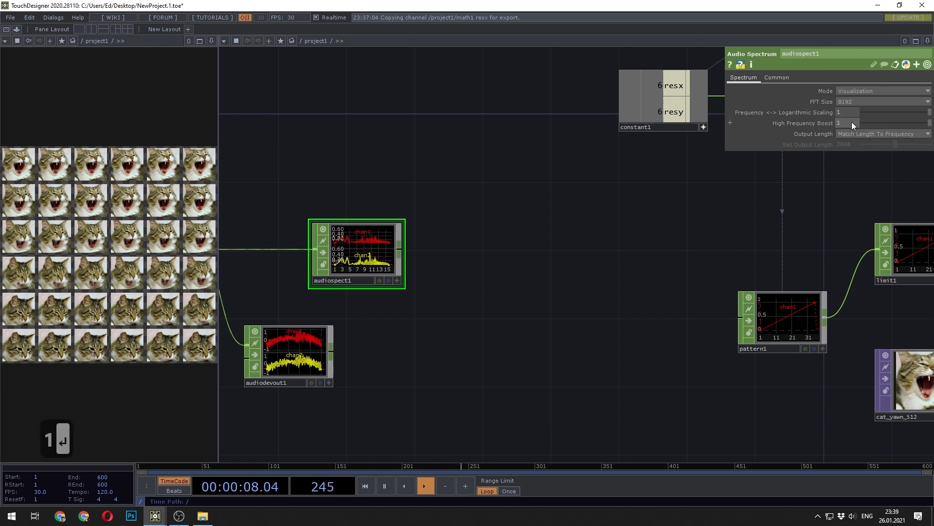
Add a Math CHOP after the Audio Spectrum and set its Combine Channels option to Average
click(400, 249)
text(math)
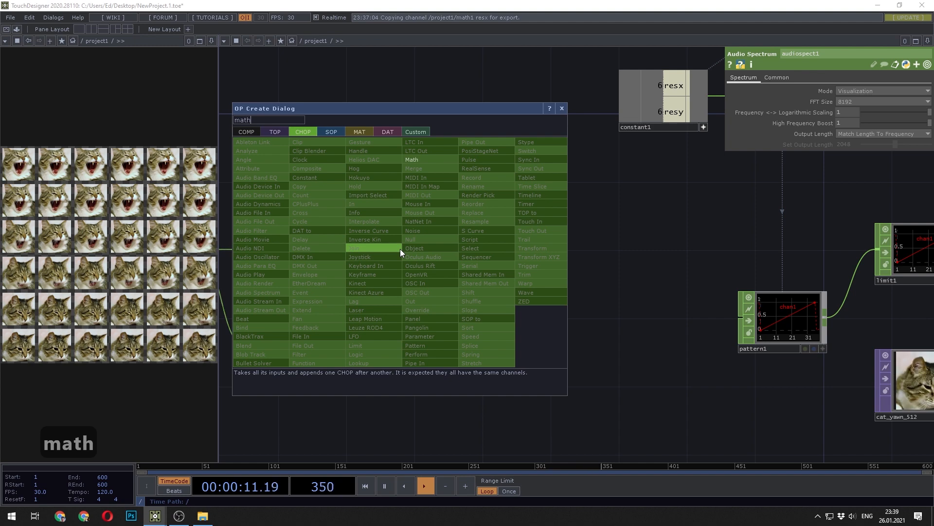
click(419, 161)
click(474, 255)
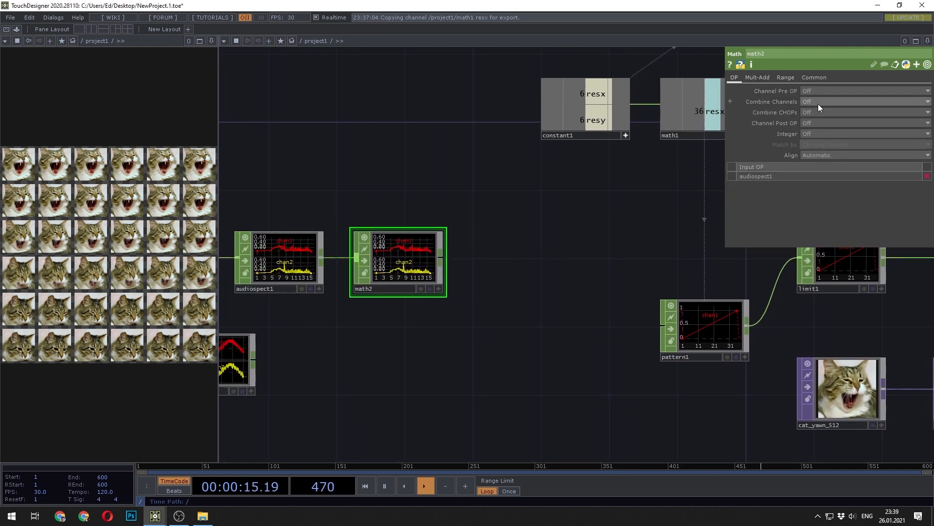
click(819, 103)
click(816, 153)
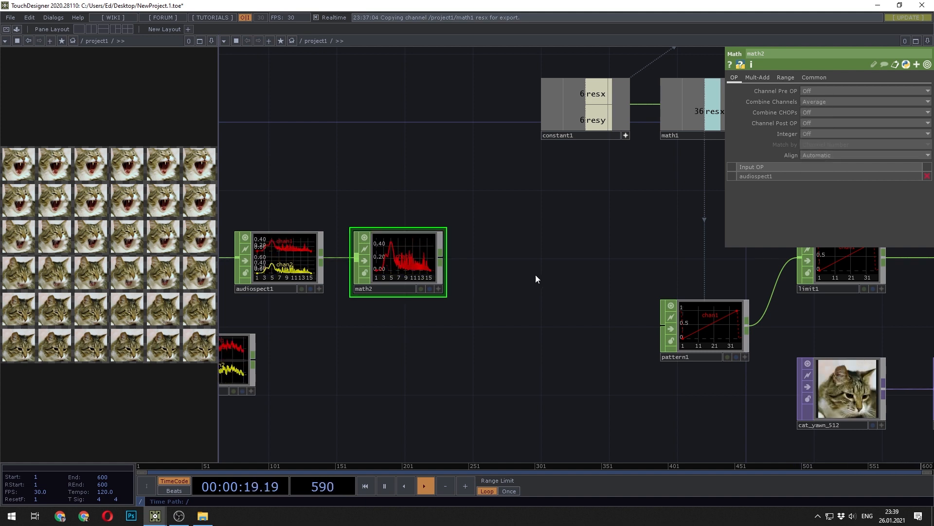
Add a Resample CHOP connected to the output of the channel-averaging Math CHOP
drag(472, 270, 419, 280)
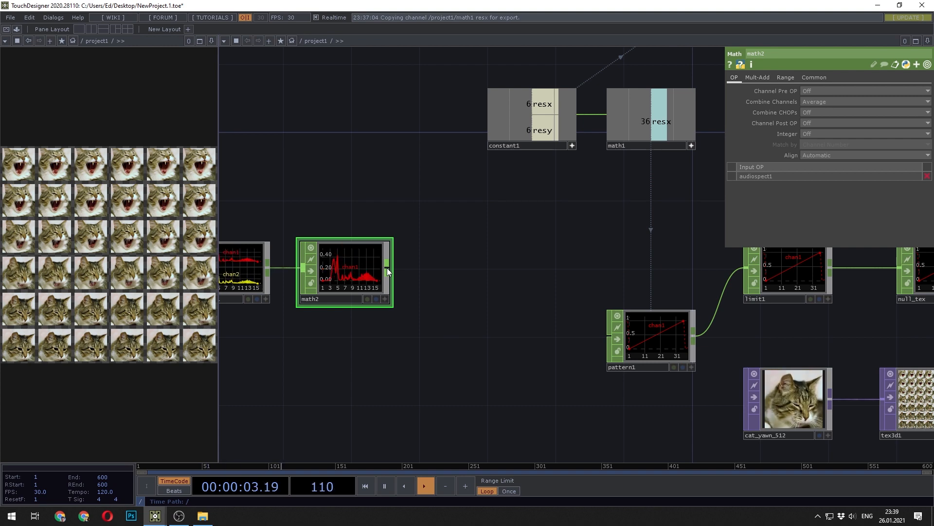
right_click(387, 268)
text(res)
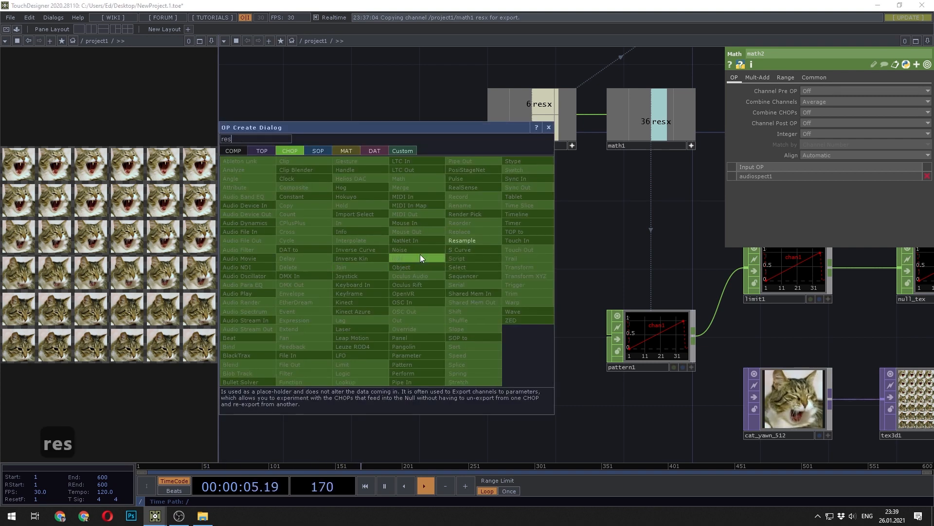
click(460, 240)
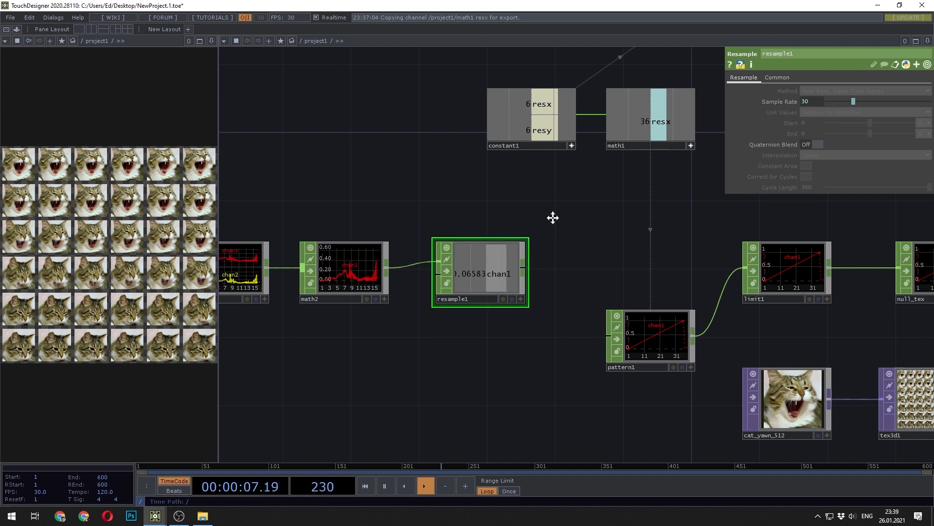
Turn off Time Slice on the Resample CHOP and set its method to New Rate, New Interval
drag(553, 217, 478, 234)
click(777, 79)
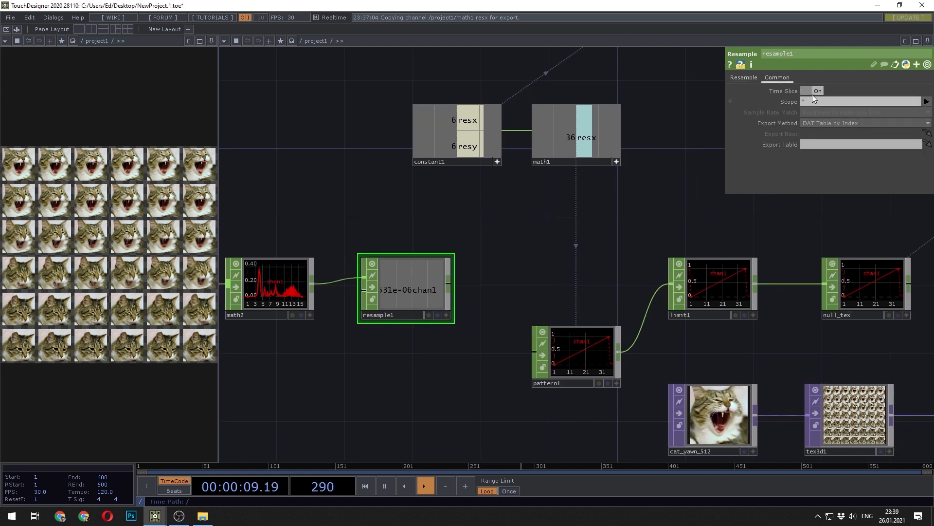
click(742, 78)
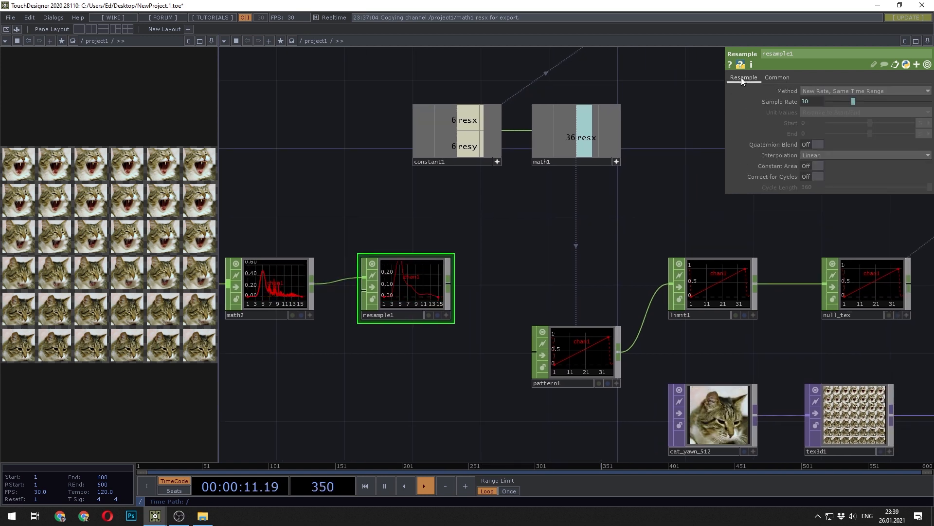
click(823, 91)
click(824, 125)
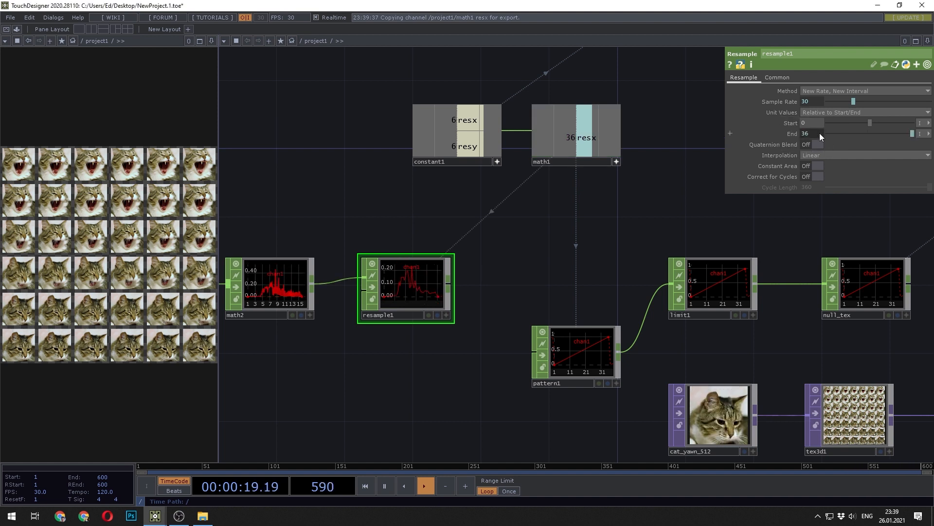
Set the Resample CHOP's End parameter to the expression op('math1')['resx']-1
click(791, 134)
click(874, 145)
text(-1)
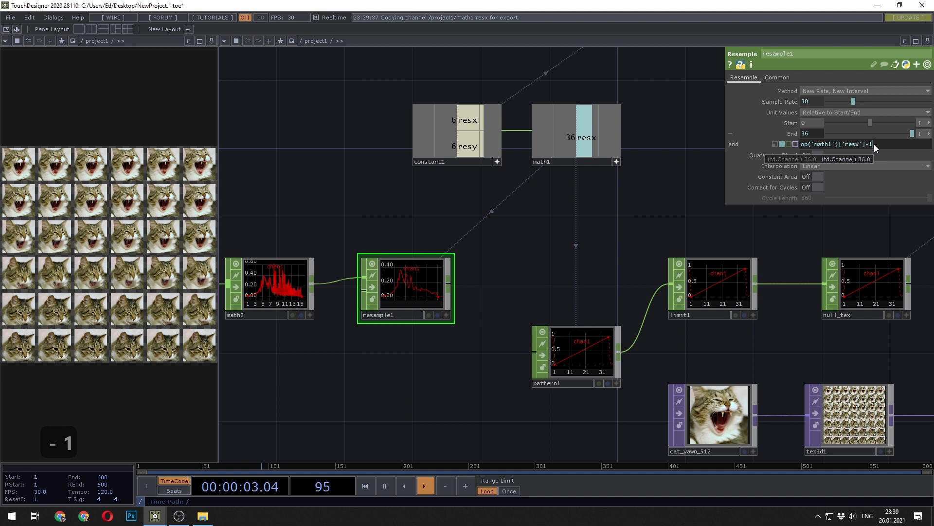
key(Return)
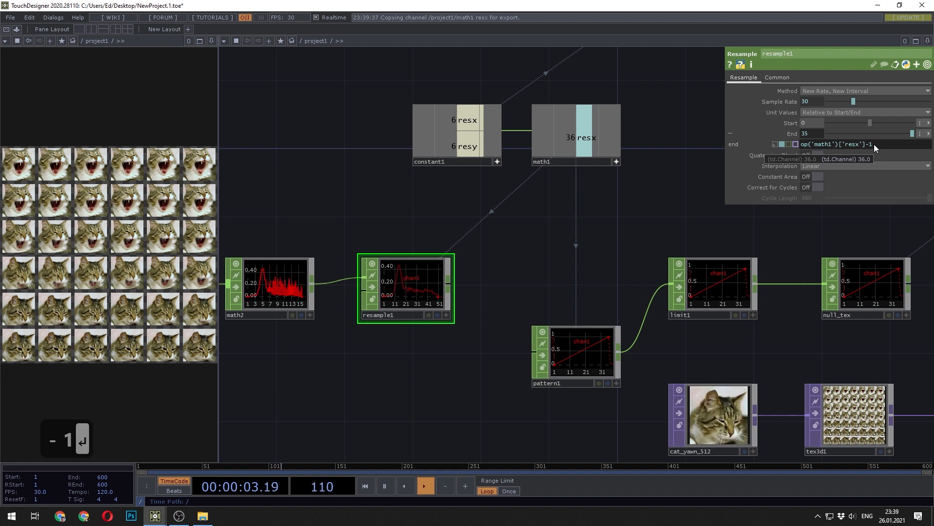
Move the Pattern CHOP further down and connect the Resample output to the Limit CHOP in its place
drag(496, 273, 606, 280)
drag(540, 349, 523, 413)
drag(578, 331, 501, 338)
scroll(500, 337, down, 3)
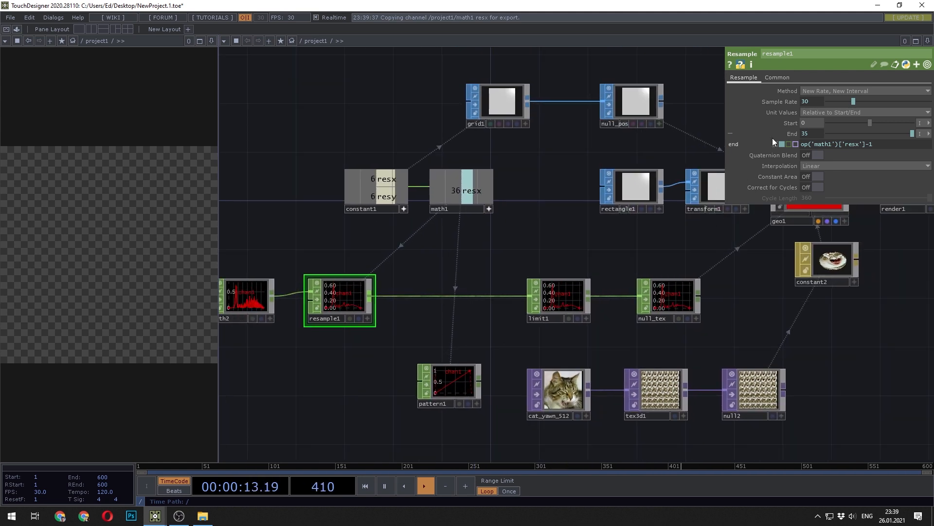
Set the Resample CHOP's Unit Values to Absolute
scroll(378, 331, up, 4)
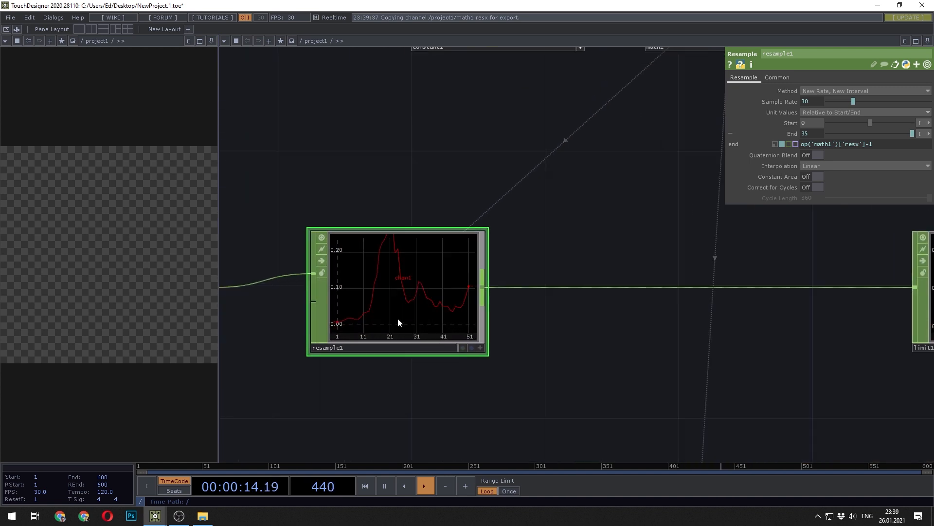
click(863, 113)
click(822, 121)
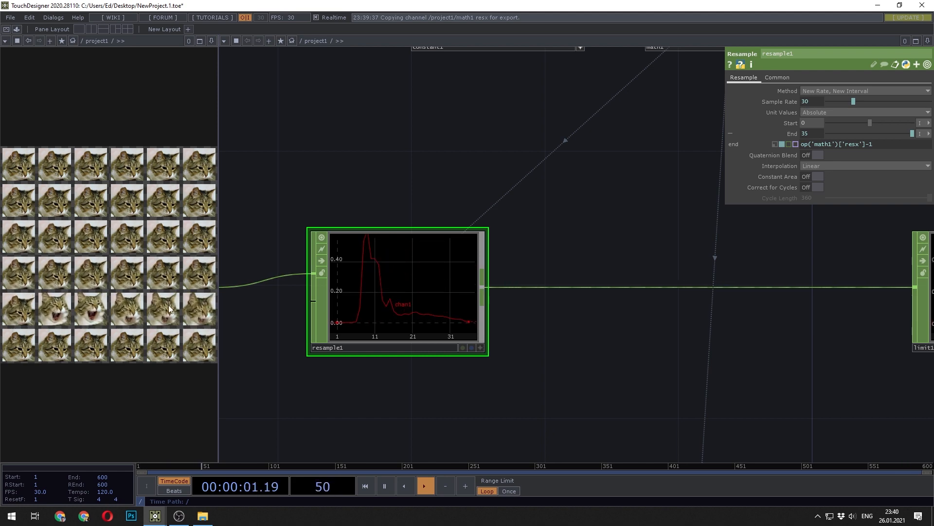
Insert a Lag CHOP on the connection between the Resample and Limit CHOPs
drag(624, 340, 396, 316)
scroll(395, 316, down, 2)
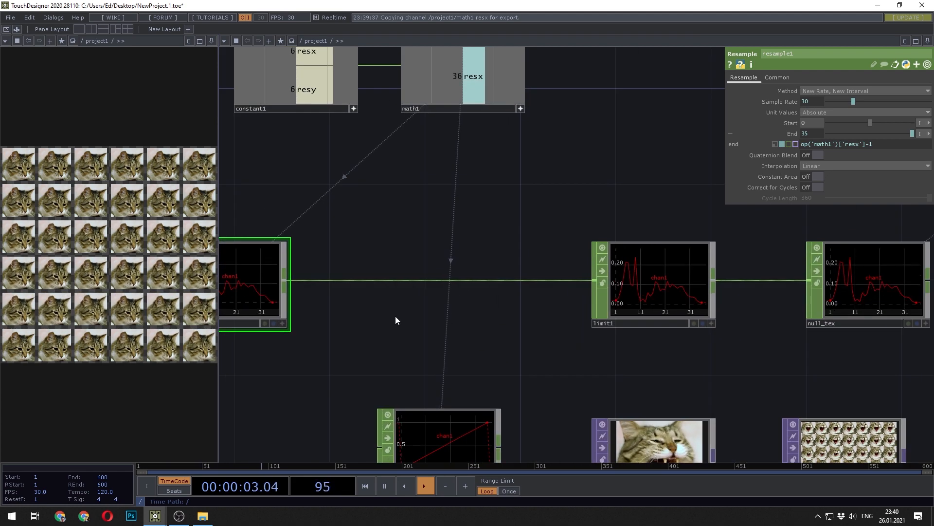
right_click(385, 279)
click(396, 271)
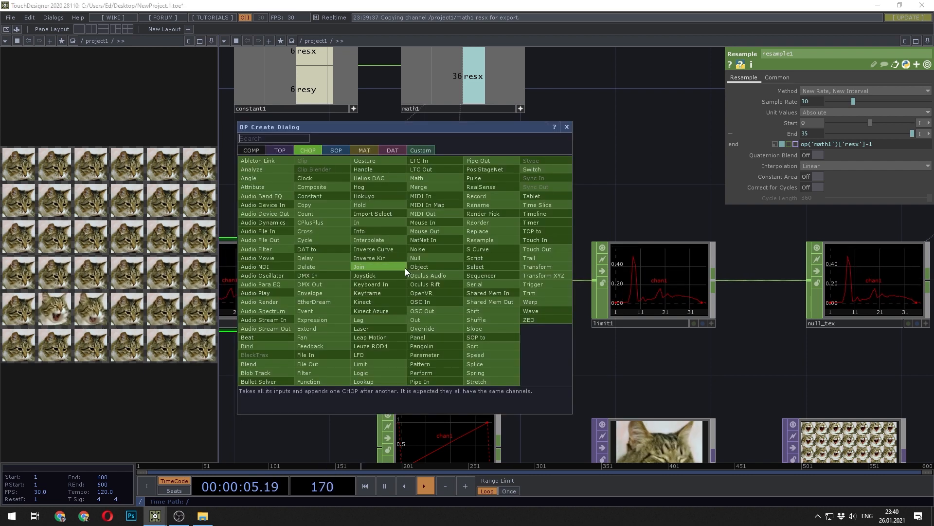
text(lag)
click(367, 316)
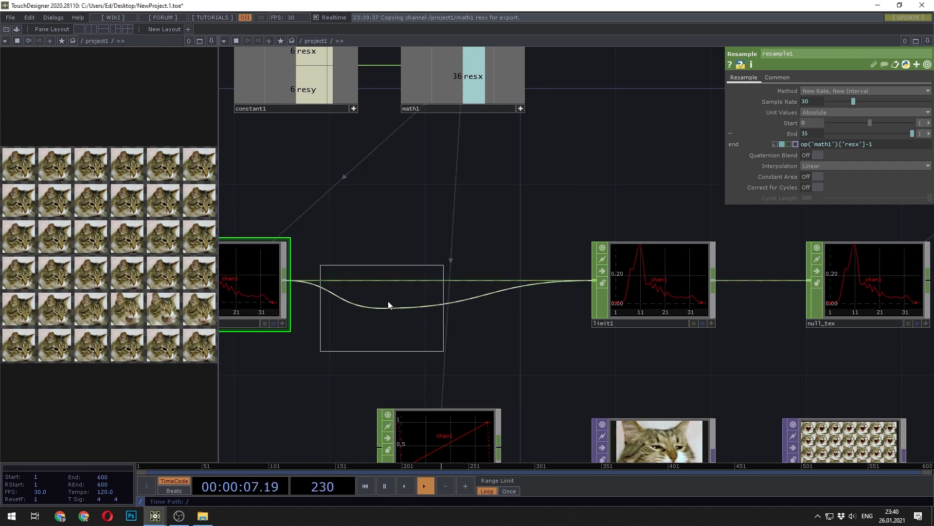
click(388, 285)
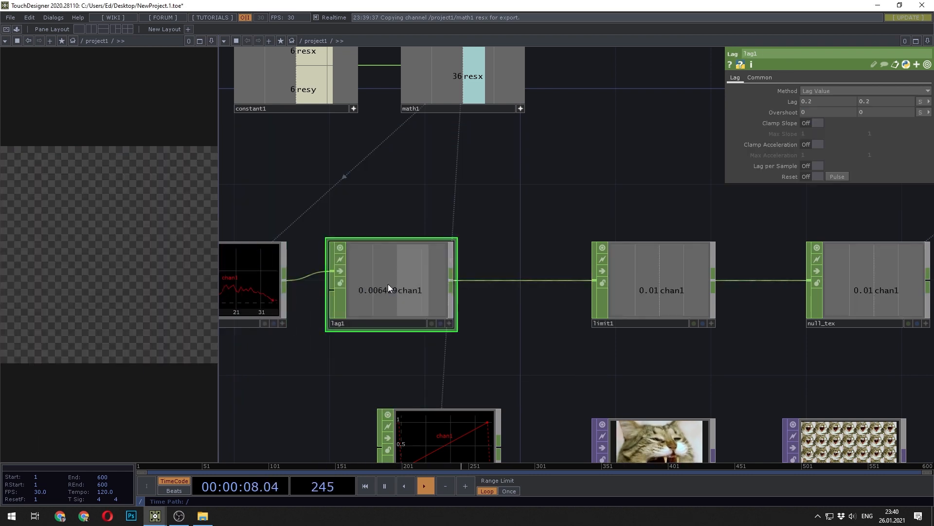
Turn on Lag per Sample for the Lag CHOP and set its two Lag values to 0 and 0.6
click(817, 168)
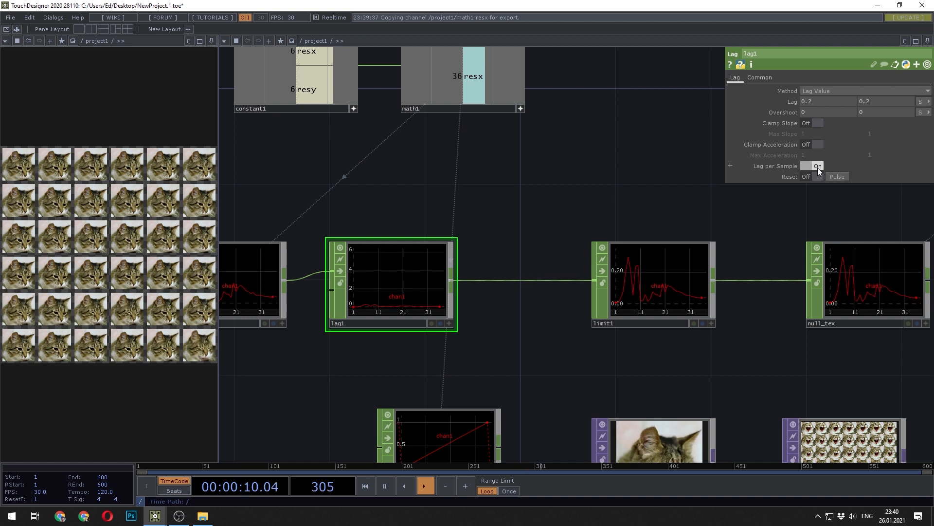
click(885, 100)
text(0.6)
key(Return)
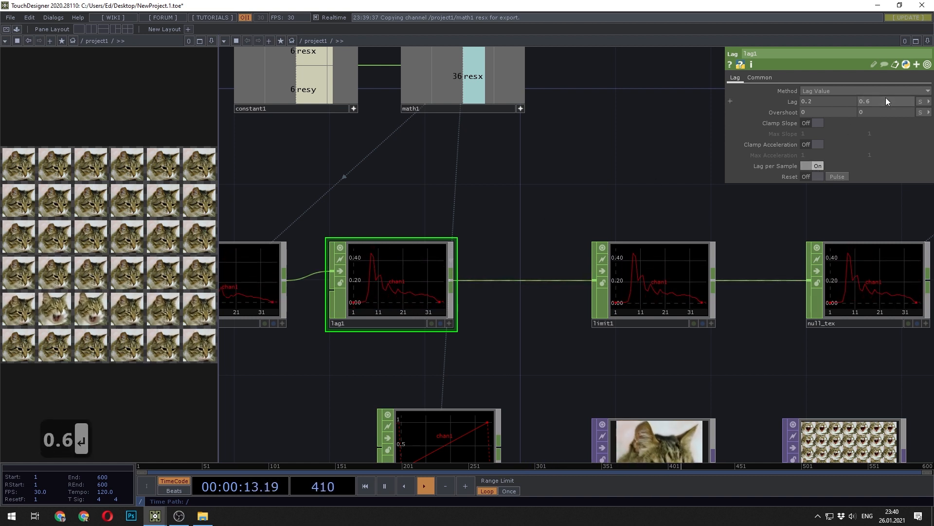
click(828, 101)
text(0)
key(Return)
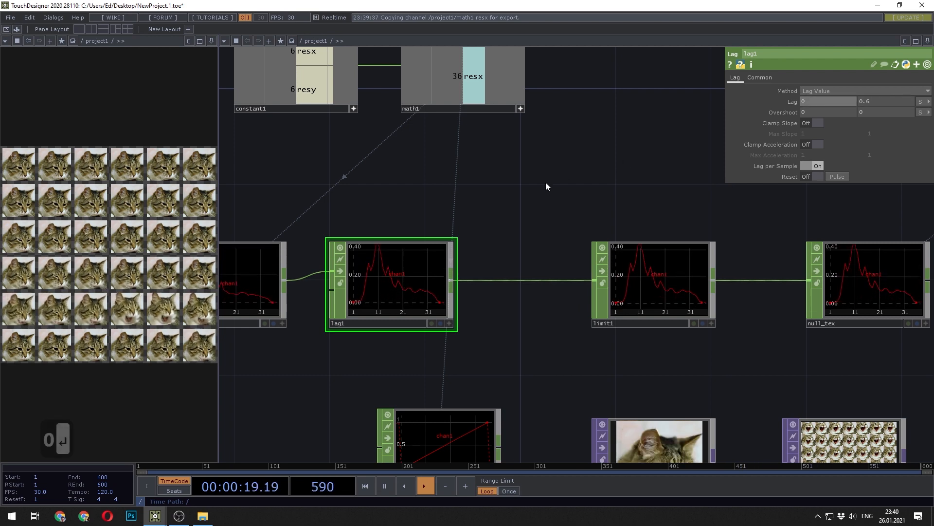
Move the Limit CHOP closer to null_tex and insert a Math CHOP between the Lag and Limit CHOPs
drag(539, 195, 492, 204)
scroll(491, 203, down, 3)
drag(547, 248, 609, 259)
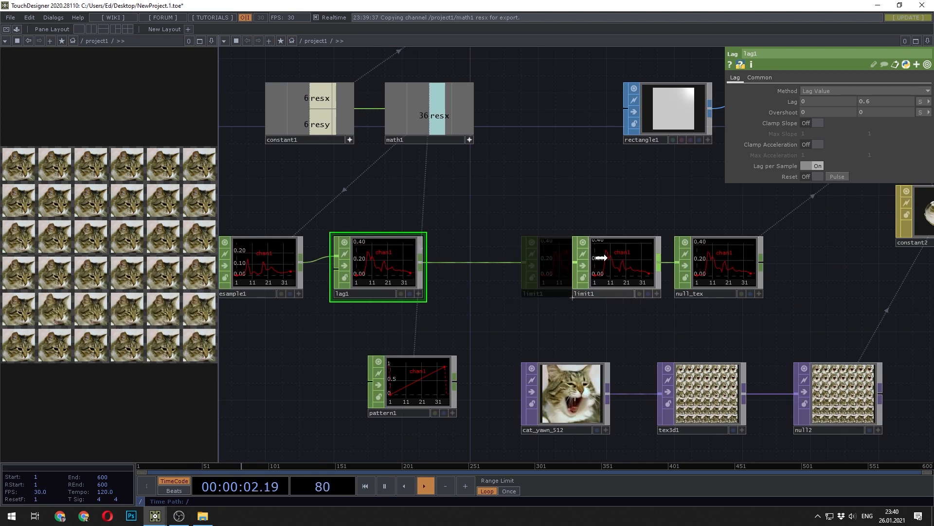
right_click(479, 262)
click(492, 250)
text(math)
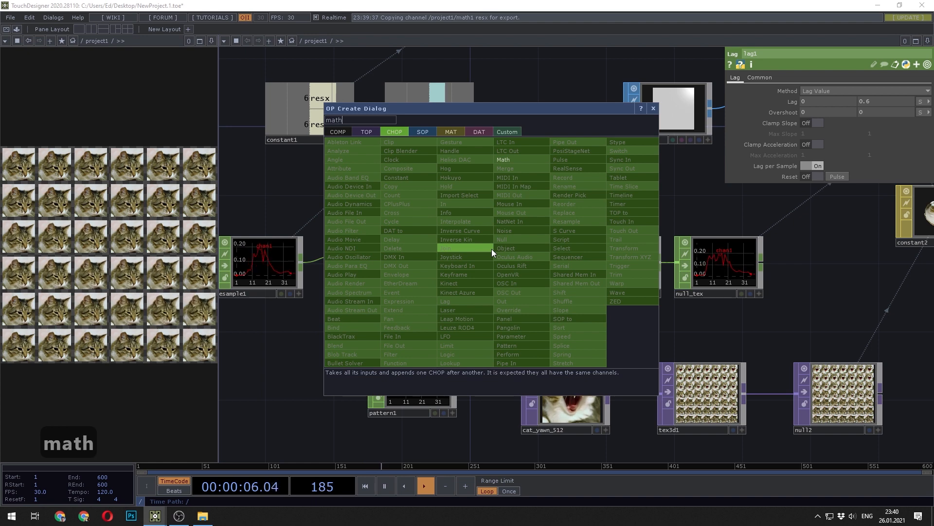
click(515, 161)
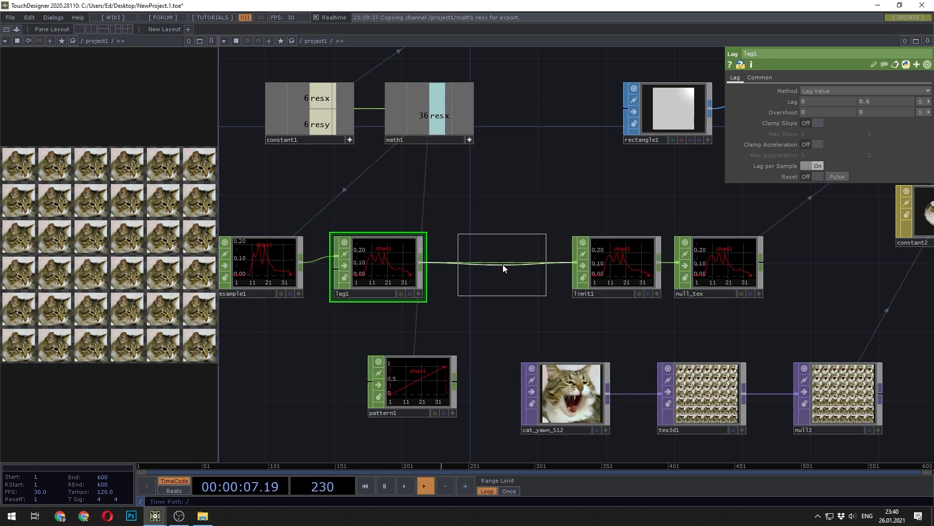
click(503, 264)
Set the Multiply value of the Math CHOP after the Lag to 6
click(759, 77)
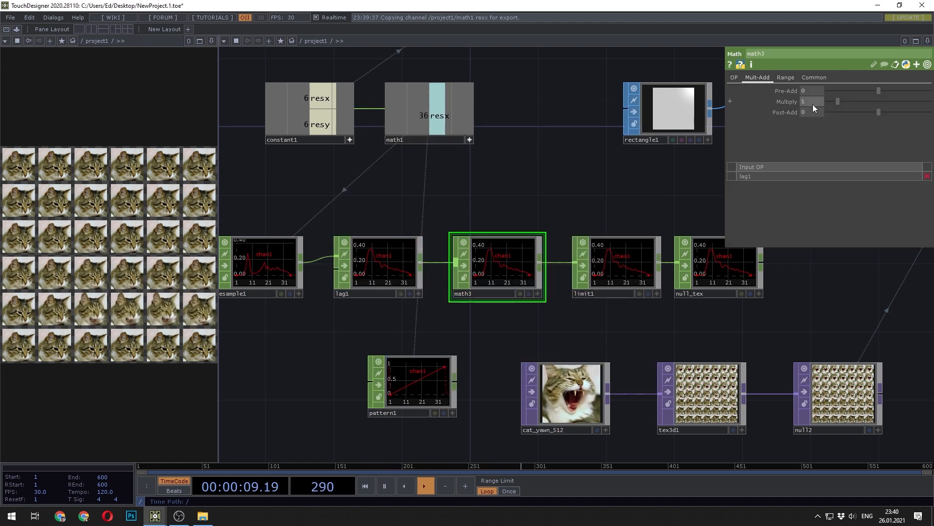
click(812, 101)
text(6)
key(Return)
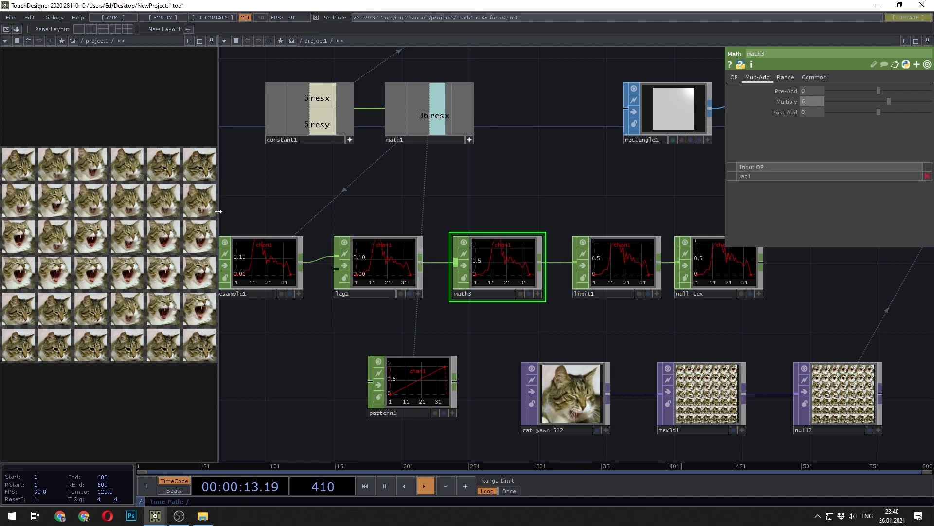
Widen the preview pane to view the audio-driven cat grid at a larger size
drag(219, 214, 316, 219)
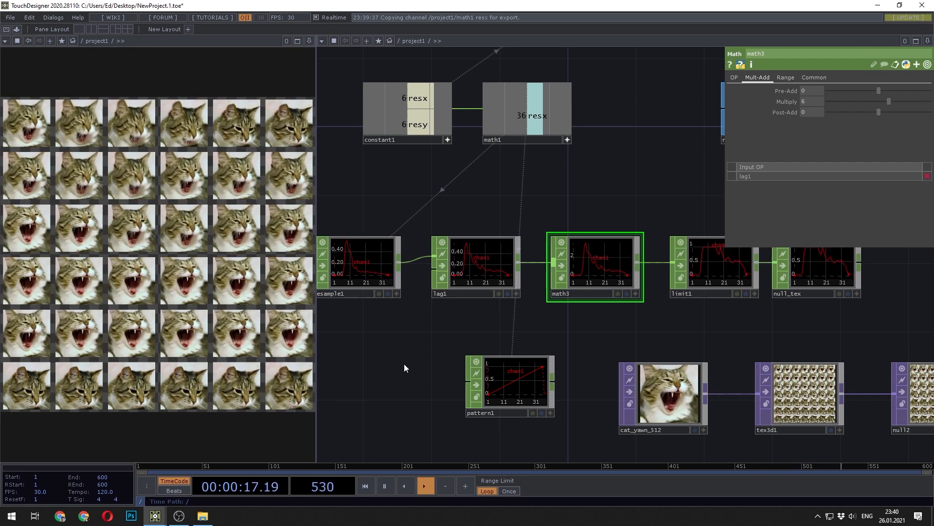
scroll(377, 343, down, 5)
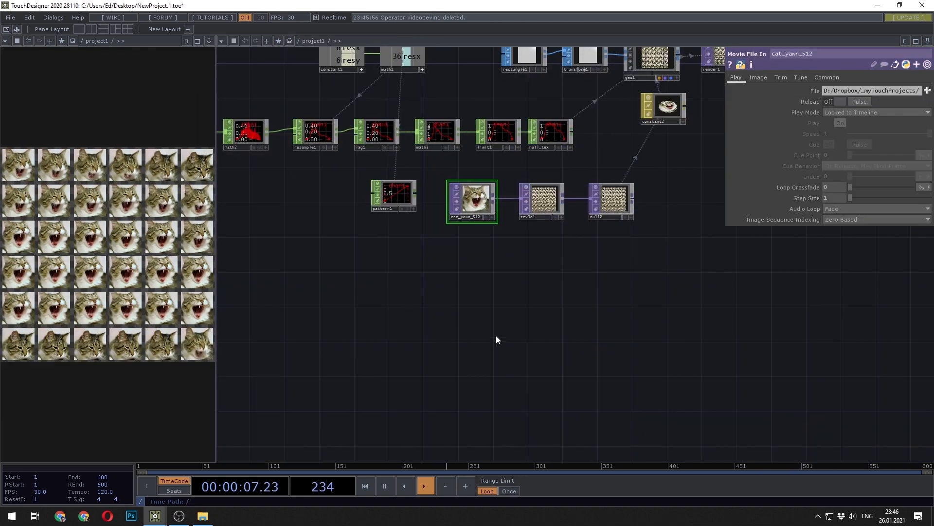
Add a Video Device In TOP below the Texture 3D chain and set its device to Kinect V2 Video Sensor
key(Tab)
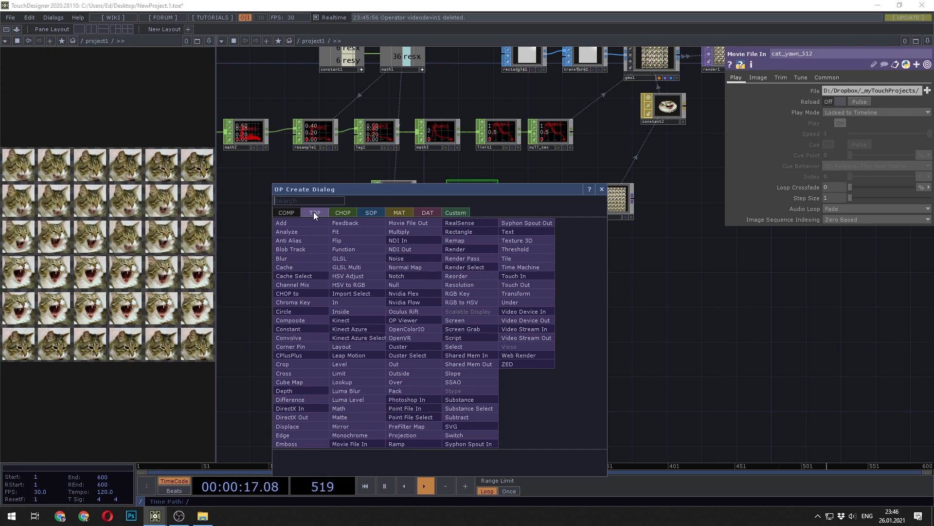
text(in)
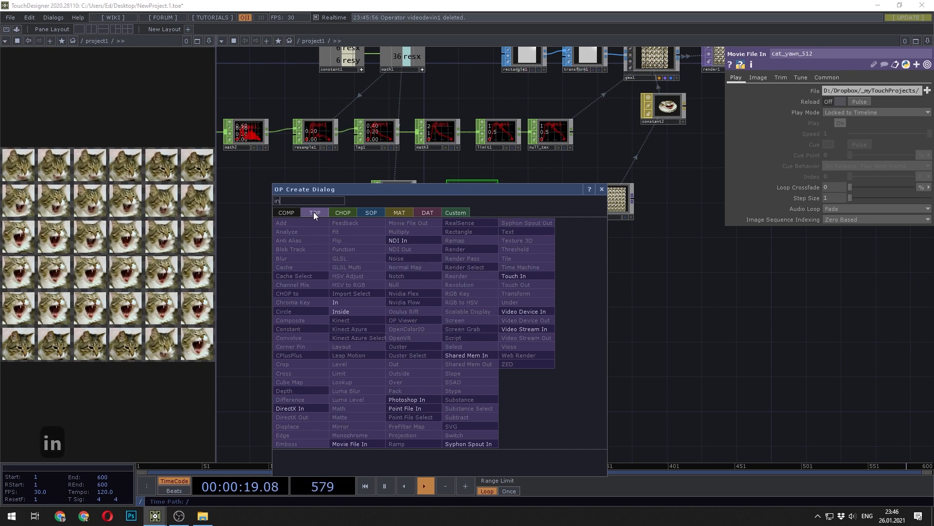
click(531, 312)
click(450, 313)
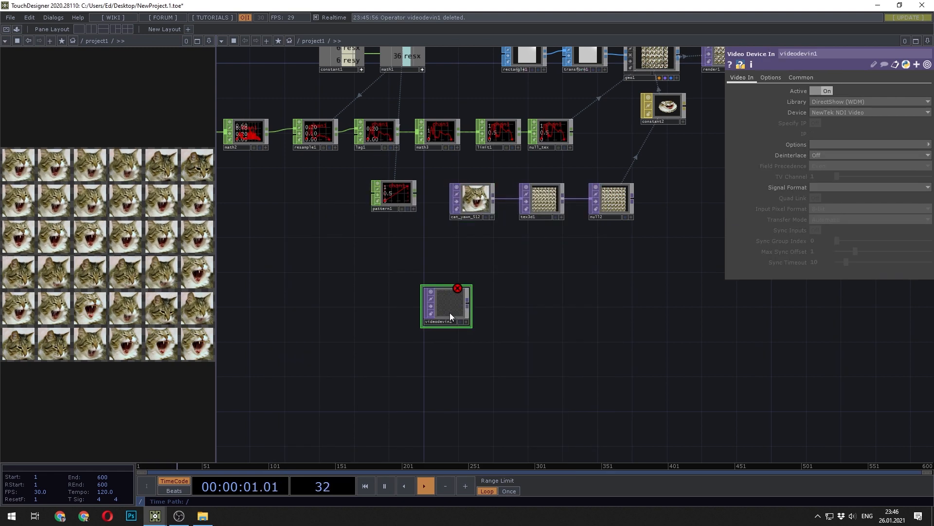
scroll(450, 312, up, 5)
click(869, 112)
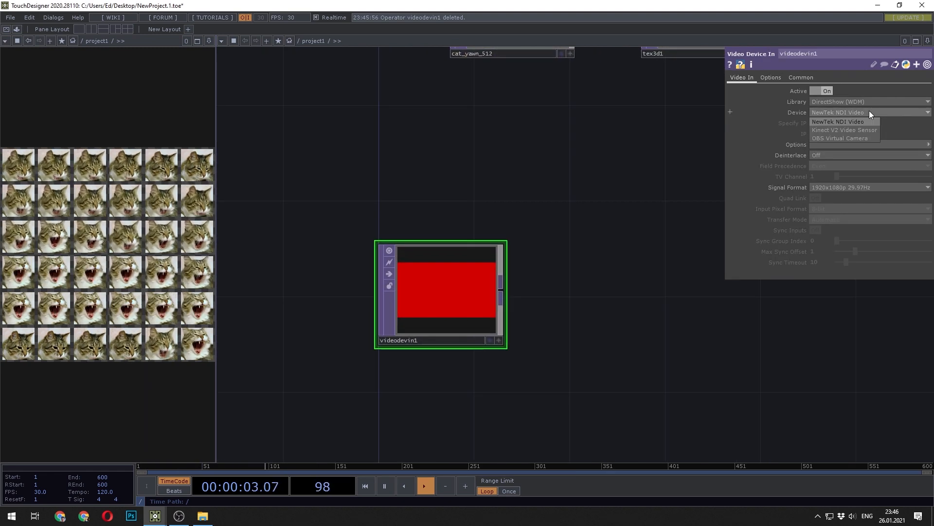
click(849, 122)
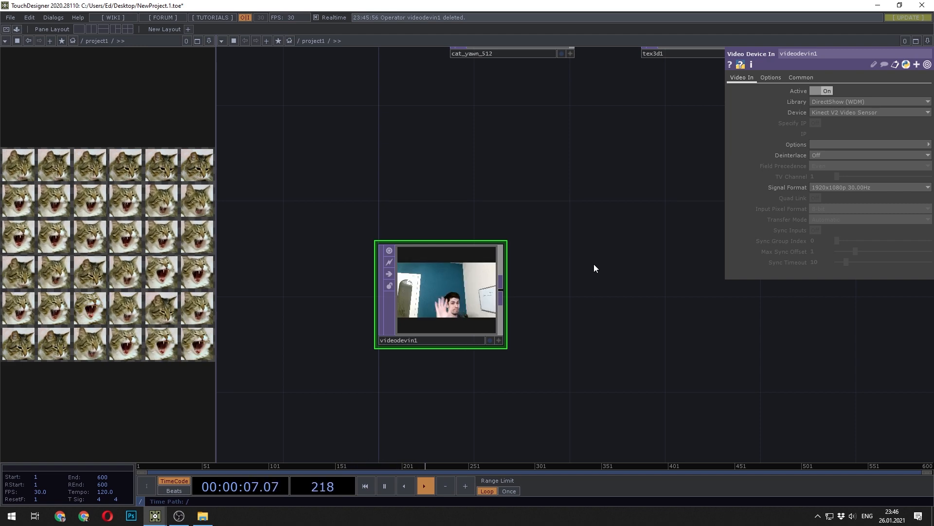
Append a Fit TOP to the Video Device In TOP and turn off the Video Device In node's viewer
right_click(502, 291)
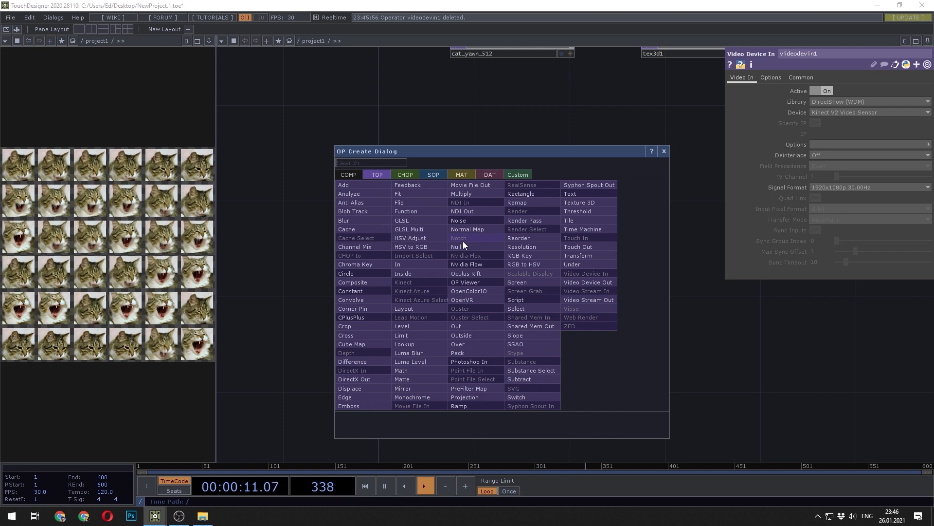
text(fi)
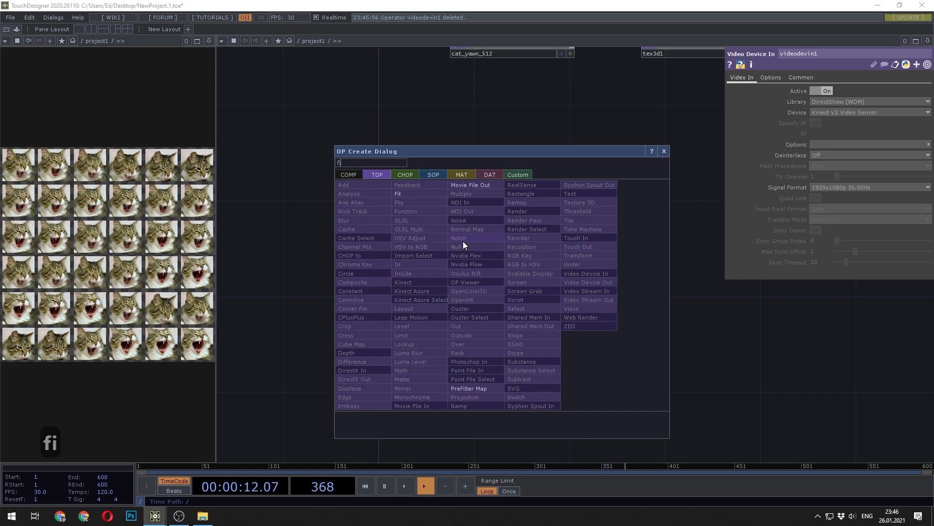
click(419, 194)
click(603, 288)
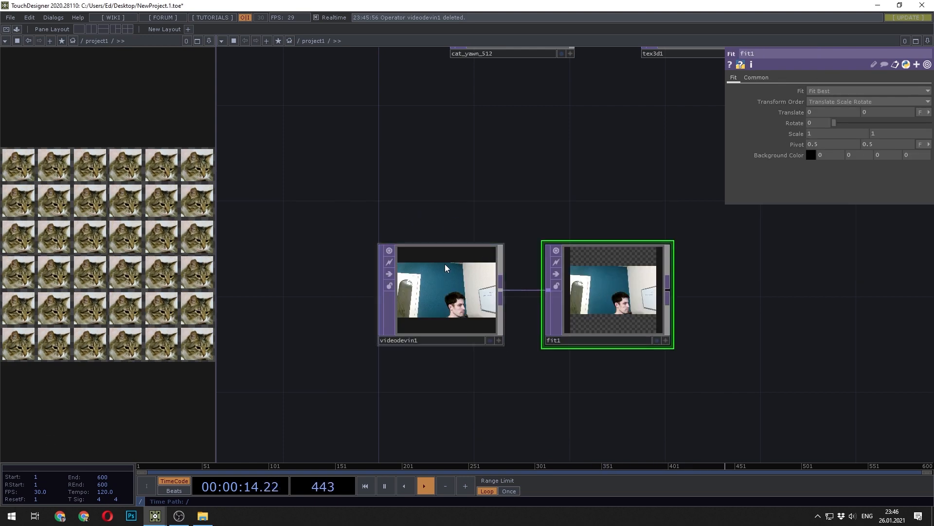
click(389, 252)
Set the output resolution of the Fit TOP to 256 by 256
drag(720, 313, 594, 310)
scroll(565, 301, up, 4)
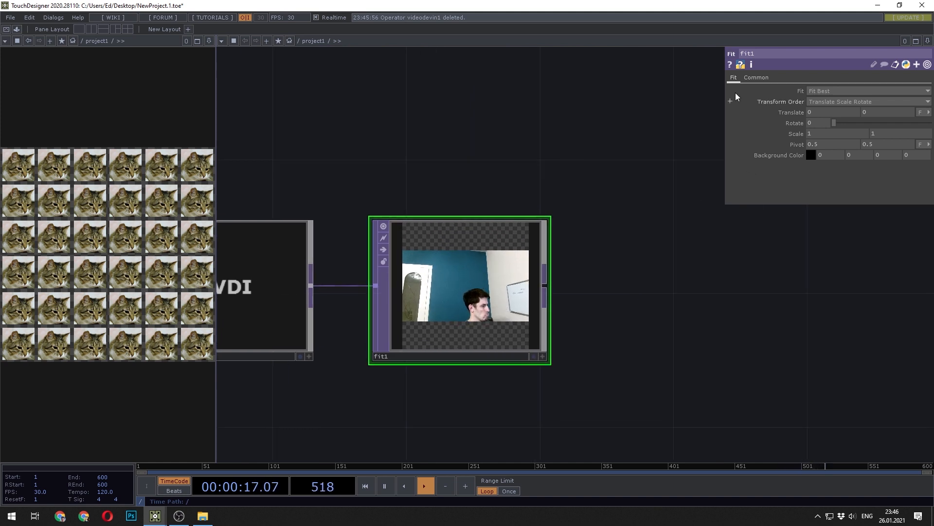
click(757, 77)
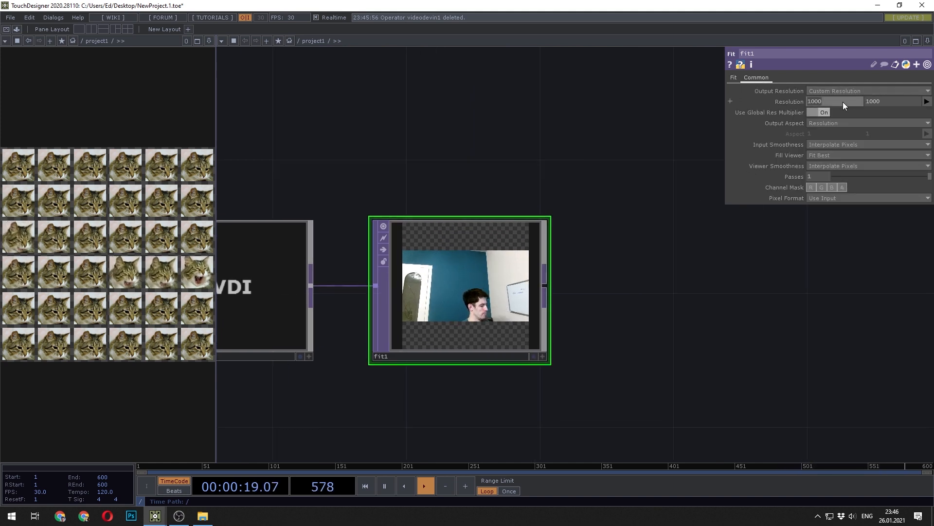
text(6)
click(884, 104)
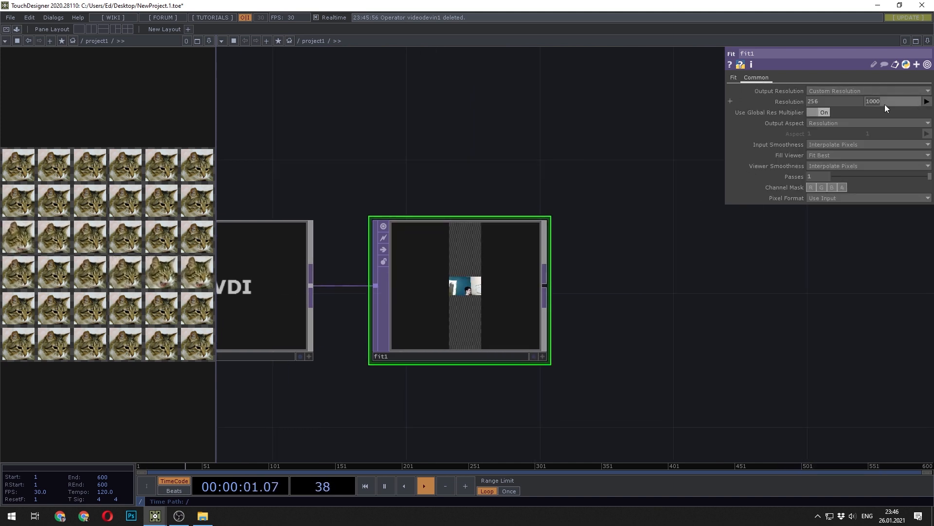
text(256)
key(Return)
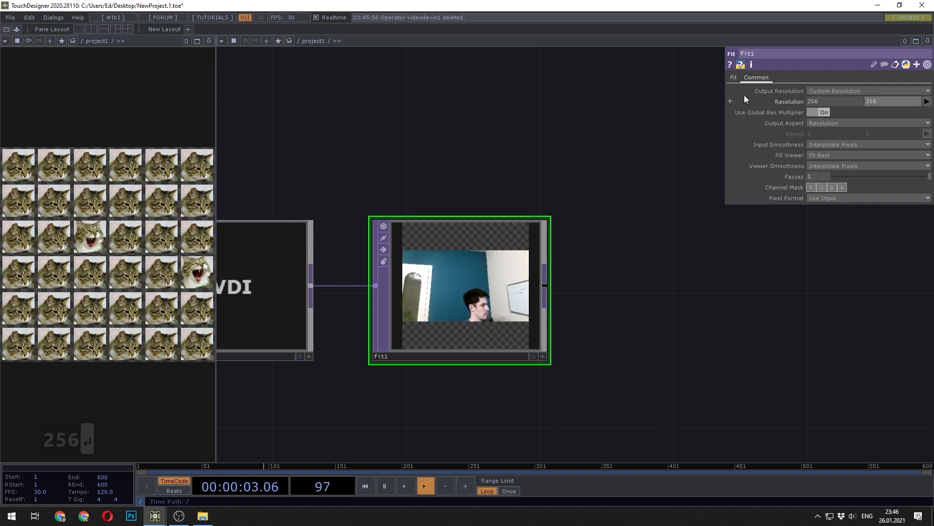
Set the Fit TOP to Fit Vertical with a scale of 1.9 on both axes and a Y translate of -0.4
click(735, 79)
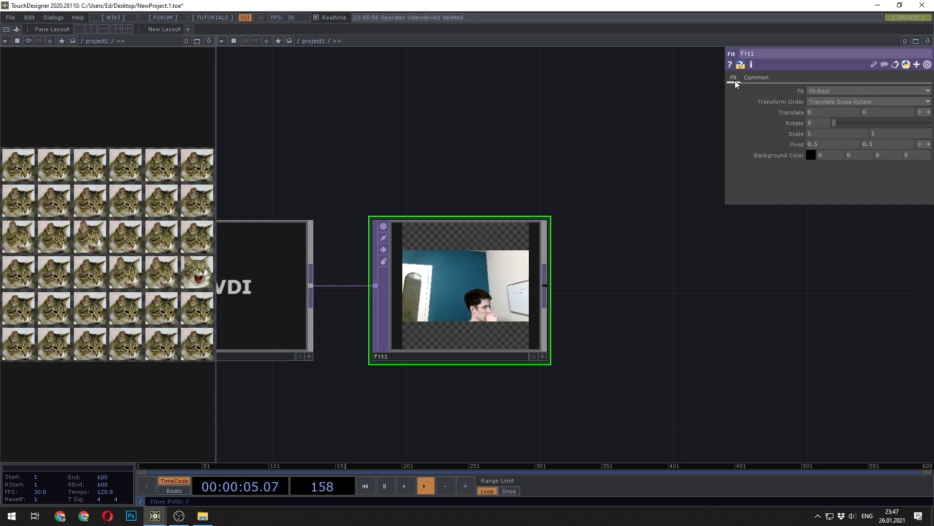
click(821, 92)
click(825, 116)
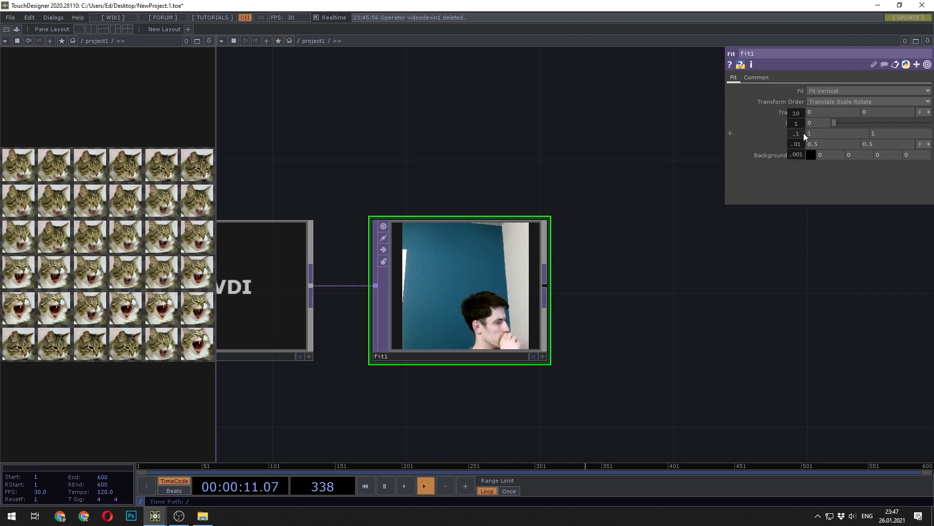
middle_drag(804, 133, 767, 139)
mouse_move(886, 112)
middle_down()
mouse_move(884, 102)
mouse_move(895, 101)
middle_up()
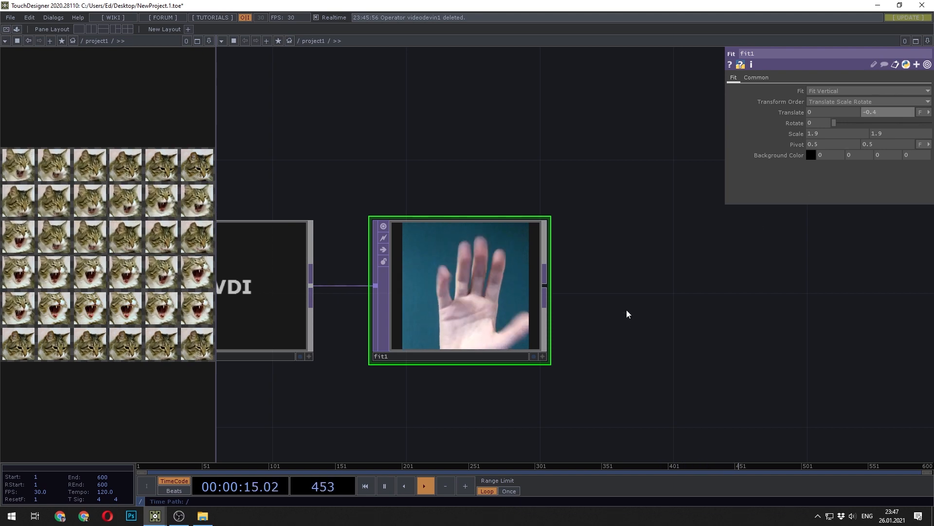
Append a Movie File Out TOP to the Fit TOP
right_click(544, 285)
text(out)
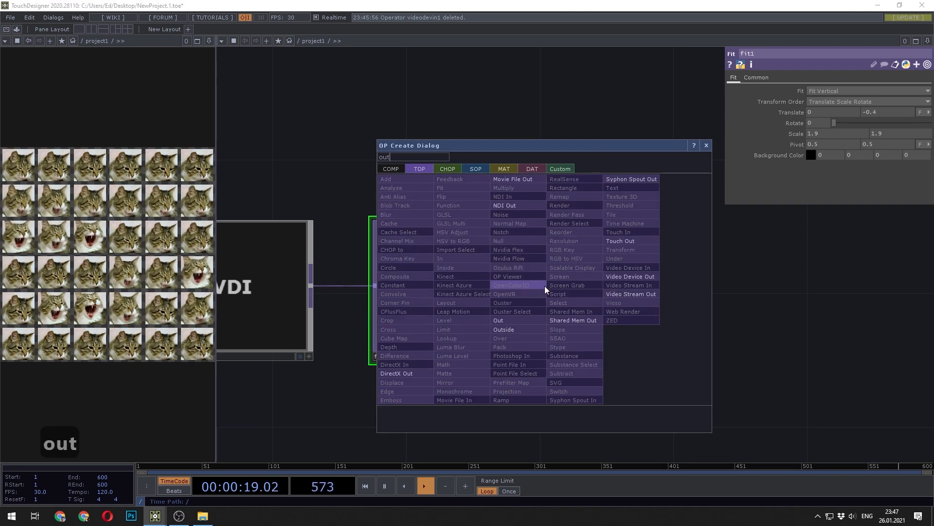
click(523, 180)
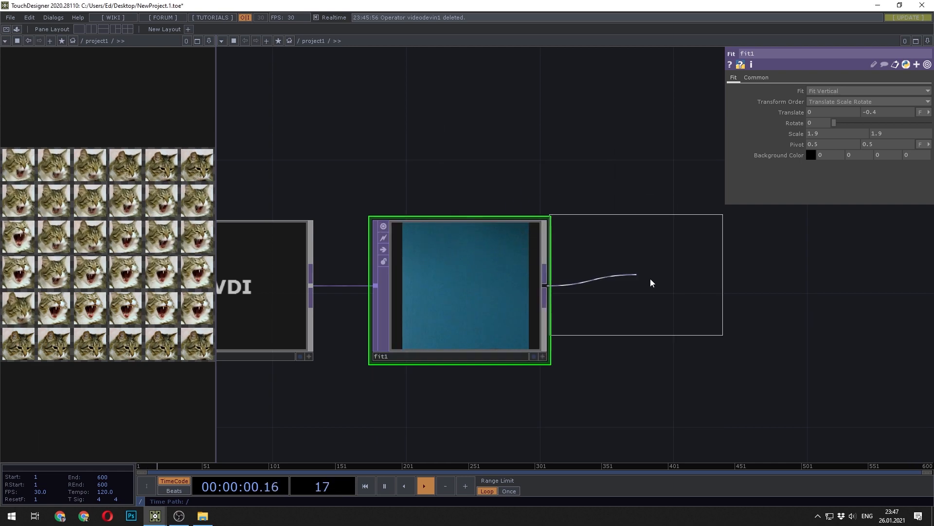
click(694, 288)
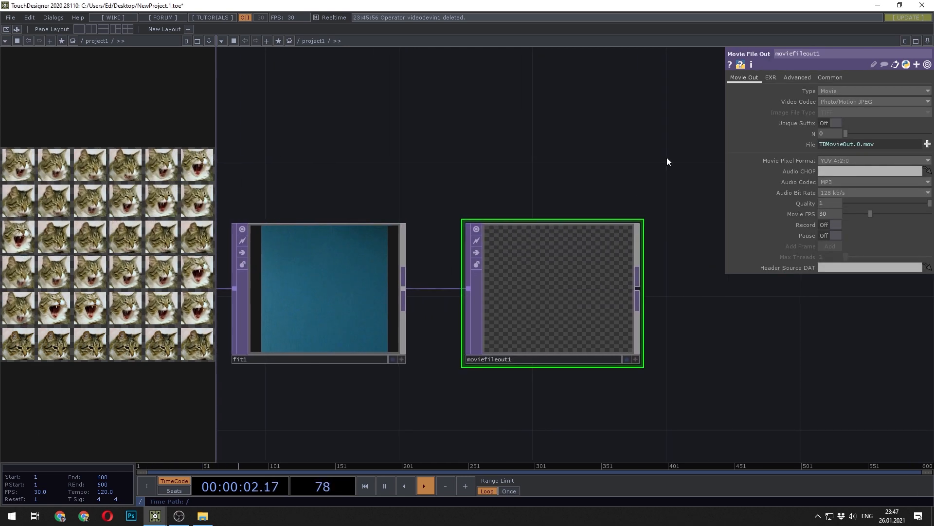
Set the Movie File Out's file to hand.mov in the Videos folder and keep the Photo/Motion JPEG codec
click(927, 144)
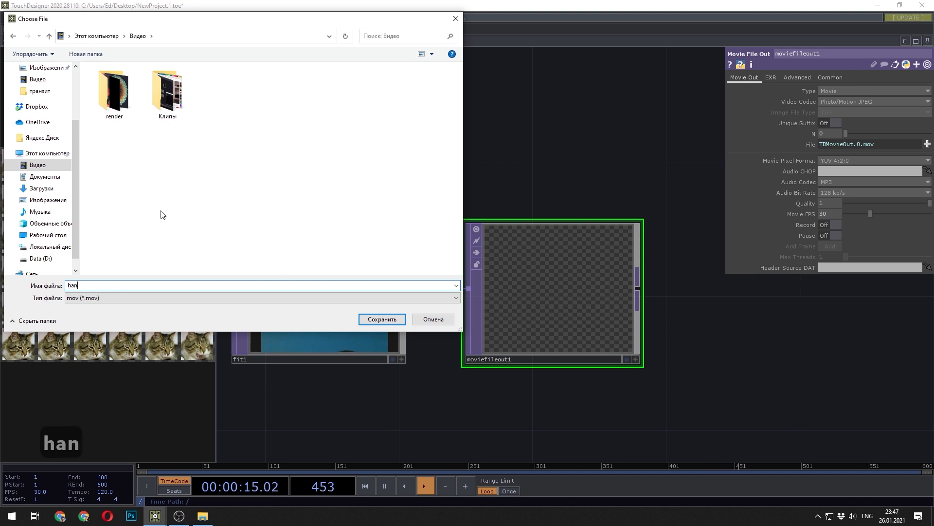
key(Return)
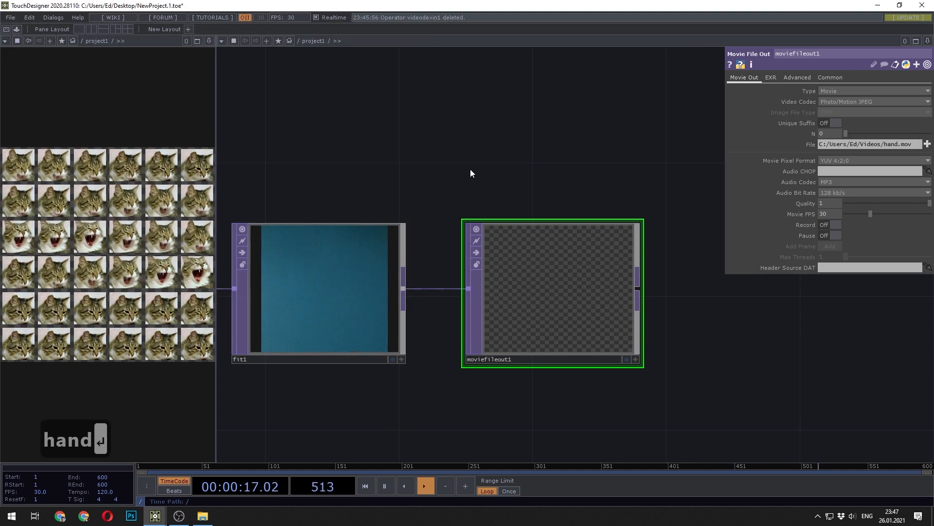
drag(578, 191, 669, 186)
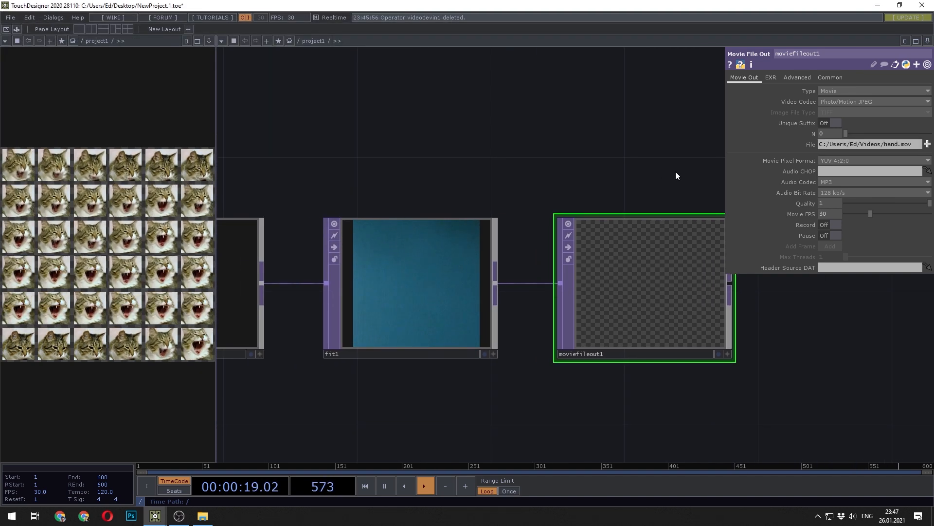
click(828, 103)
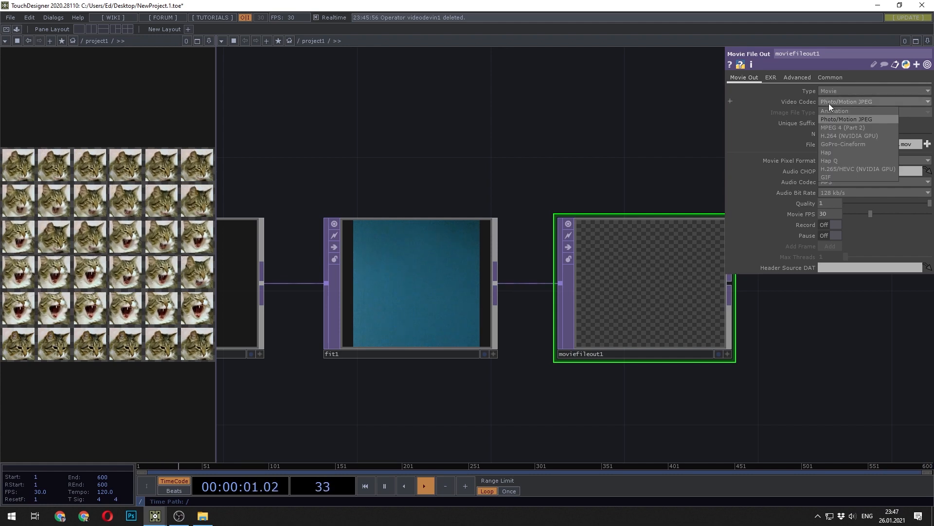
click(829, 103)
drag(542, 156, 602, 173)
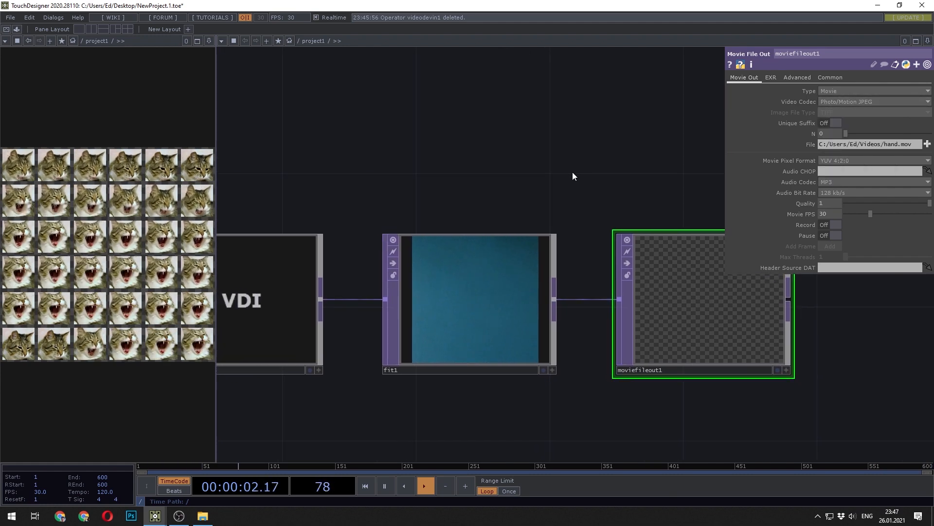
Record the moving hand from the camera with the Movie File Out TOP and stop the recording
click(493, 296)
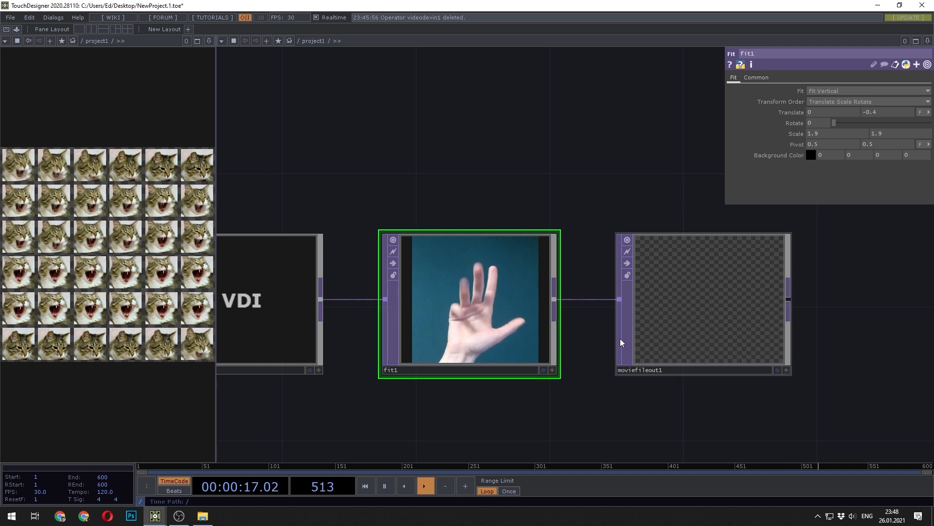
click(714, 297)
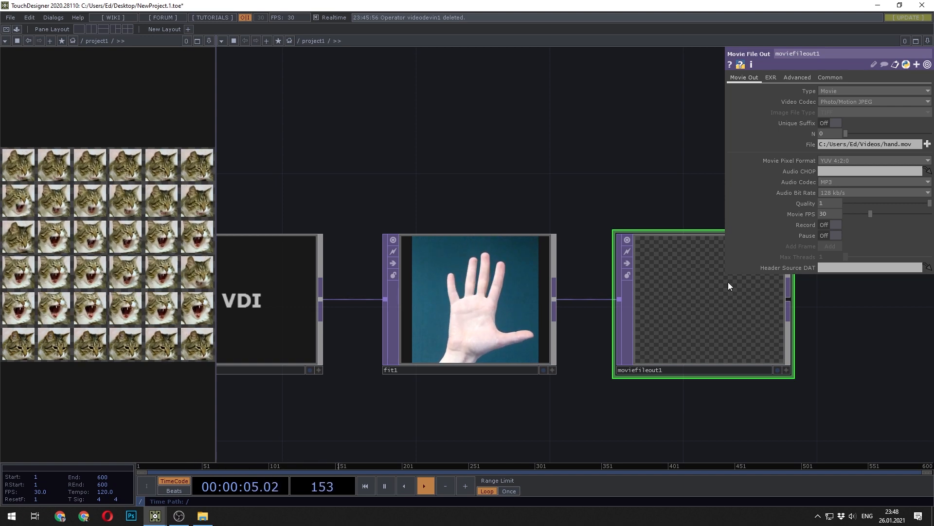
click(834, 225)
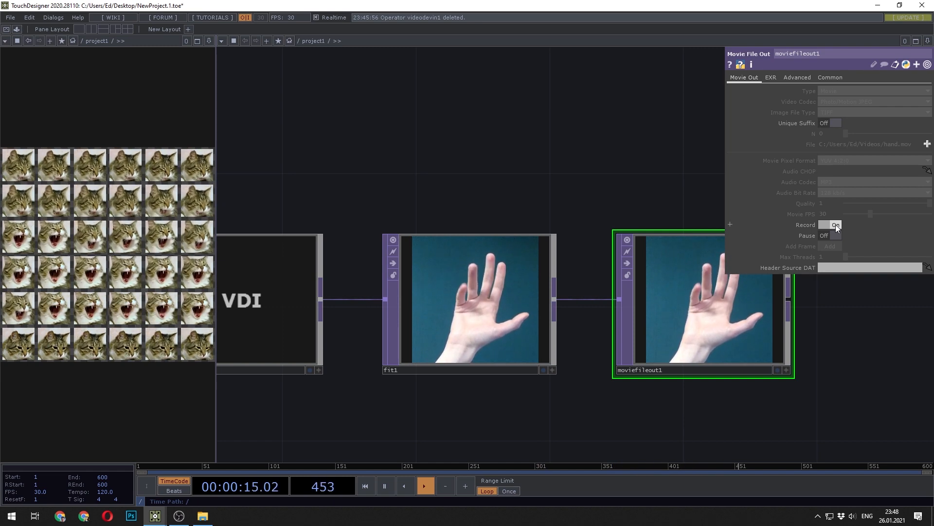
click(836, 225)
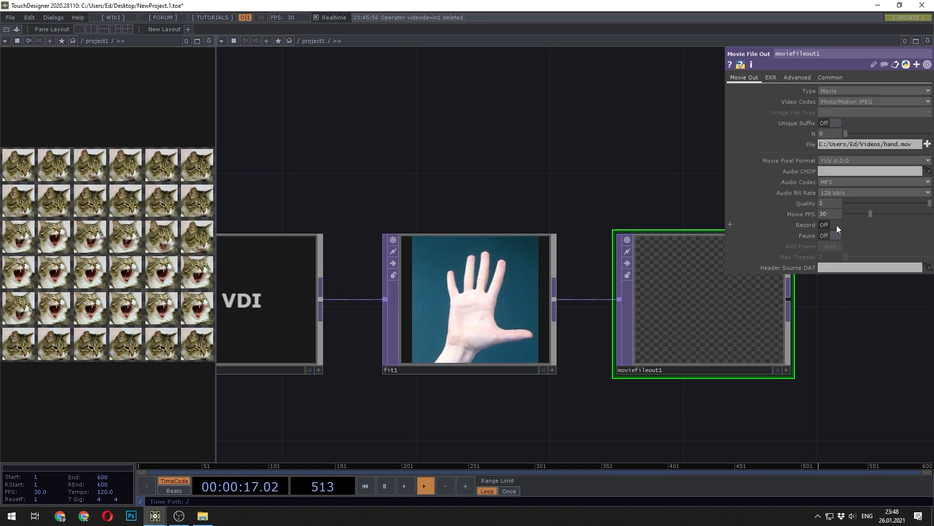
Add a Movie File In TOP between the cat video chain and the webcam recording chain
scroll(516, 225, down, 5)
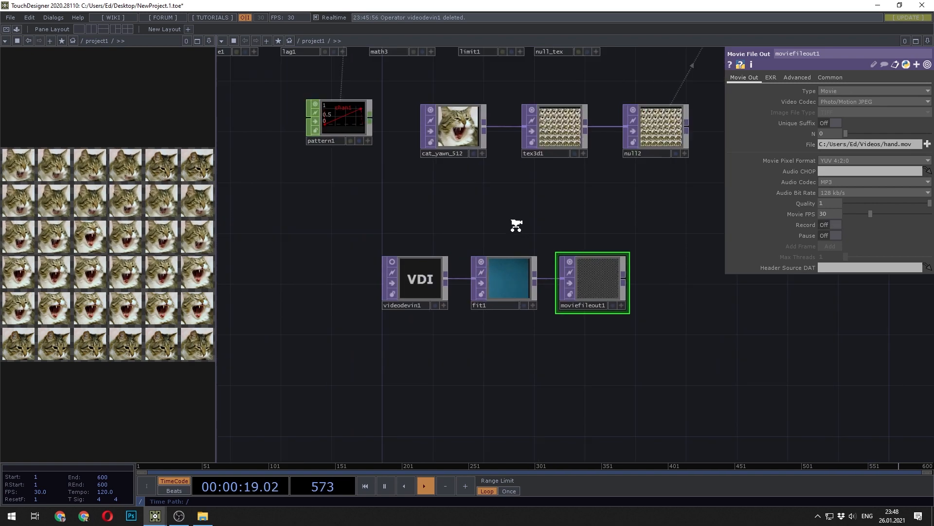
scroll(516, 225, down, 2)
scroll(484, 220, up, 6)
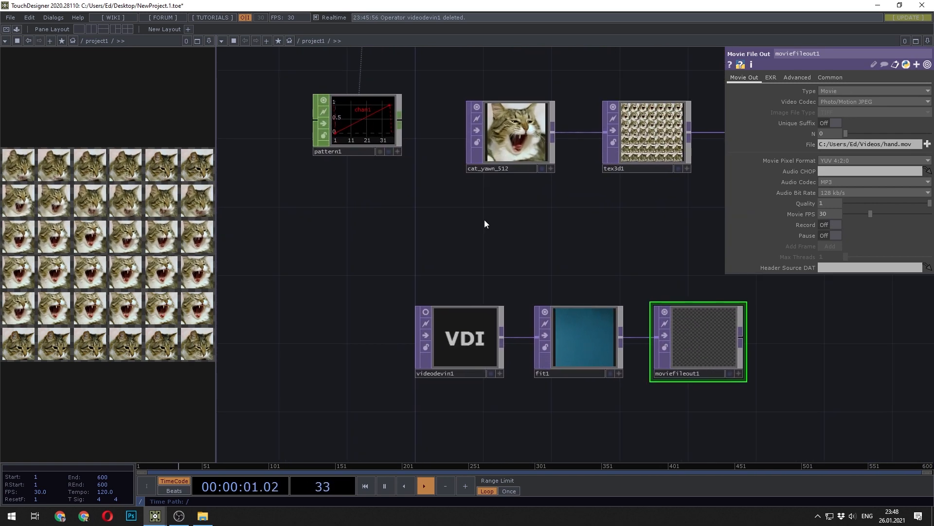
key(Tab)
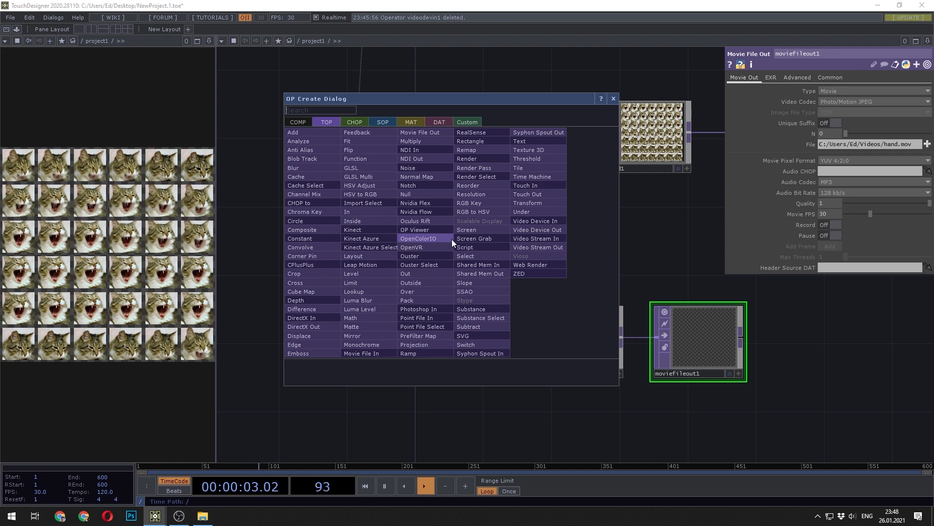
text(in)
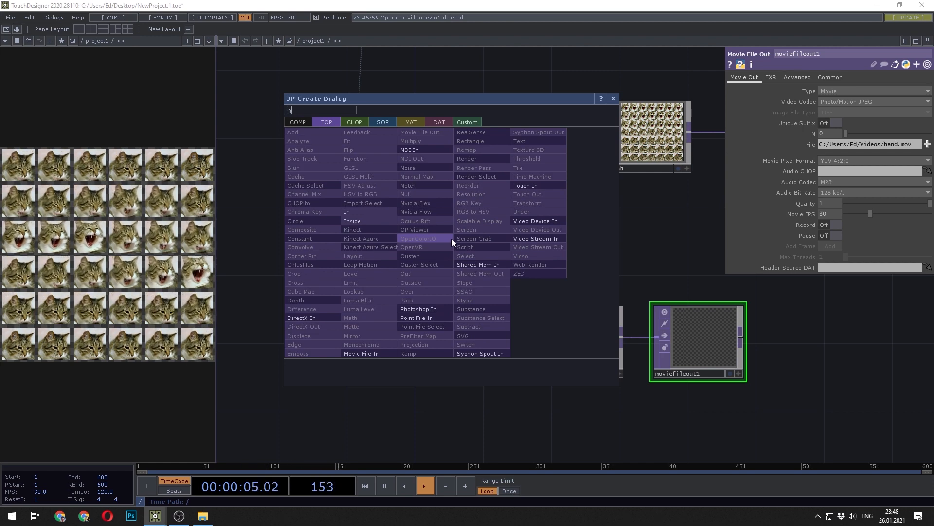
click(381, 352)
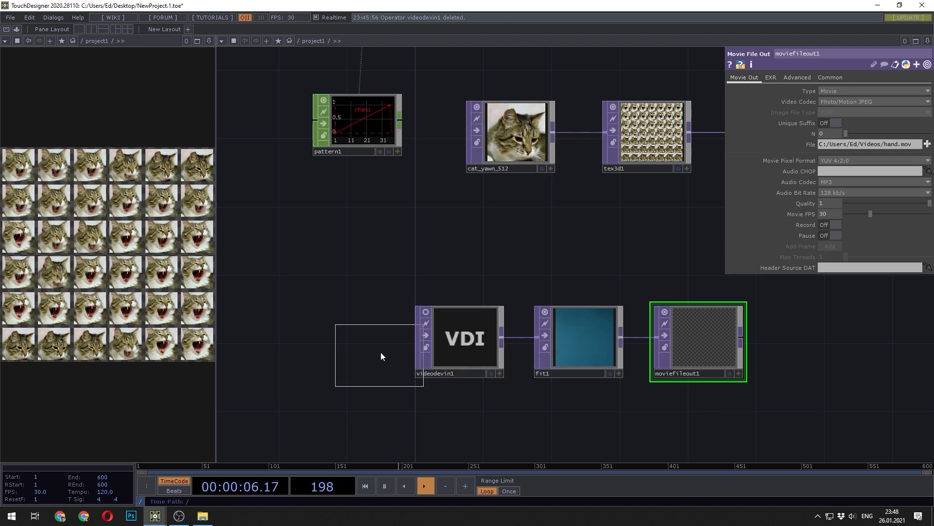
click(424, 239)
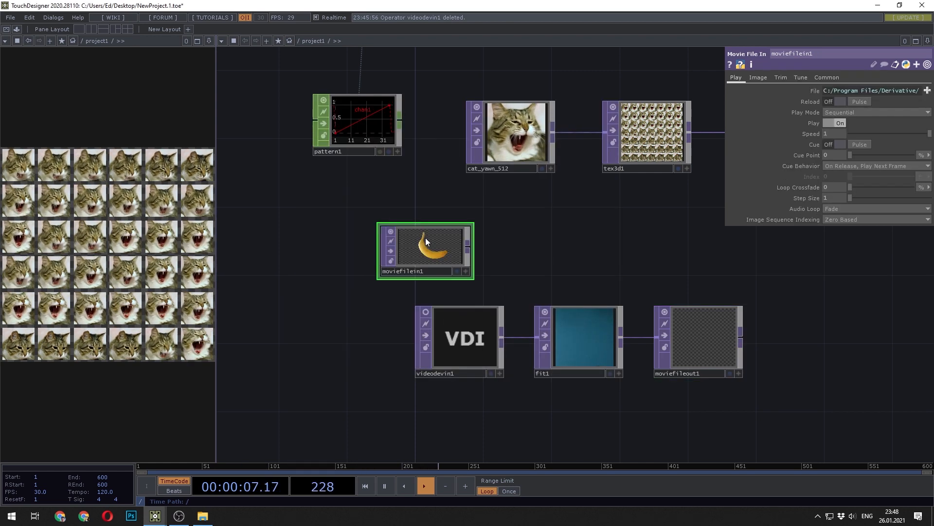
Load hand.mov from the Videos folder into the new Movie File In TOP
click(928, 91)
double_click(425, 96)
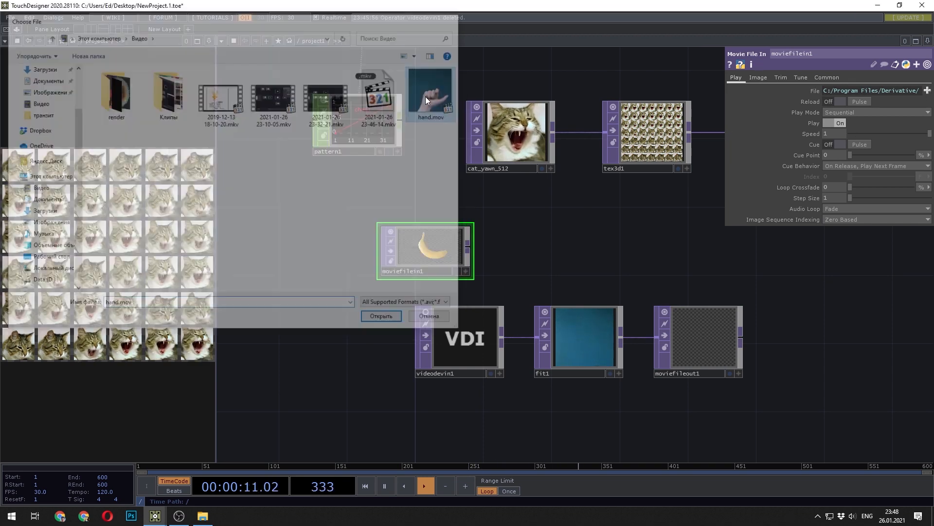
scroll(509, 241, up, 5)
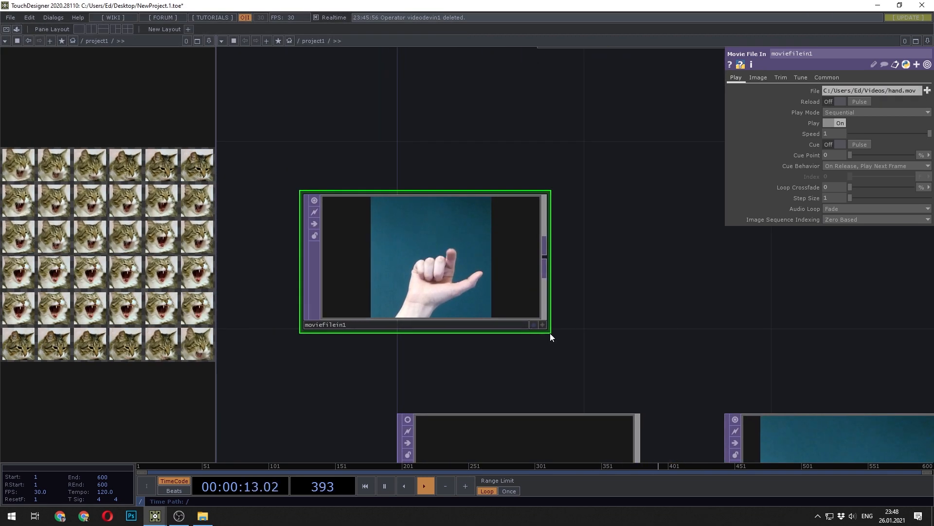
double_click(549, 326)
drag(607, 311, 583, 338)
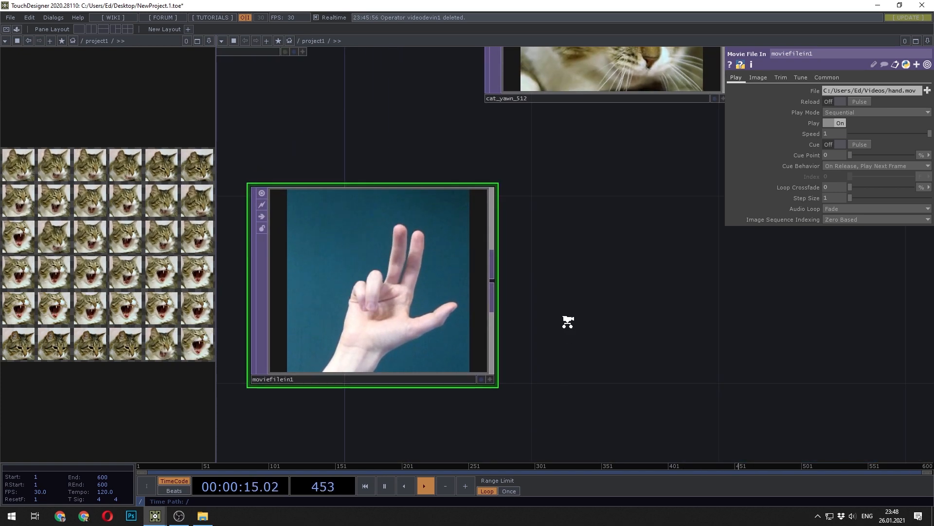
Check the hand clip's length and connect its Movie File In to the Texture 3D TOP, replacing the cat video
scroll(536, 297, down, 3)
middle_click(374, 316)
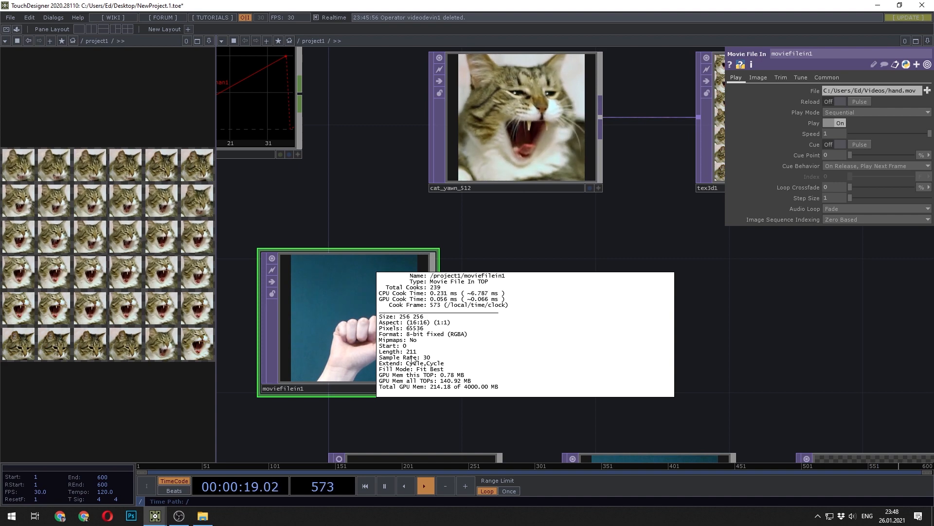
drag(540, 258, 483, 279)
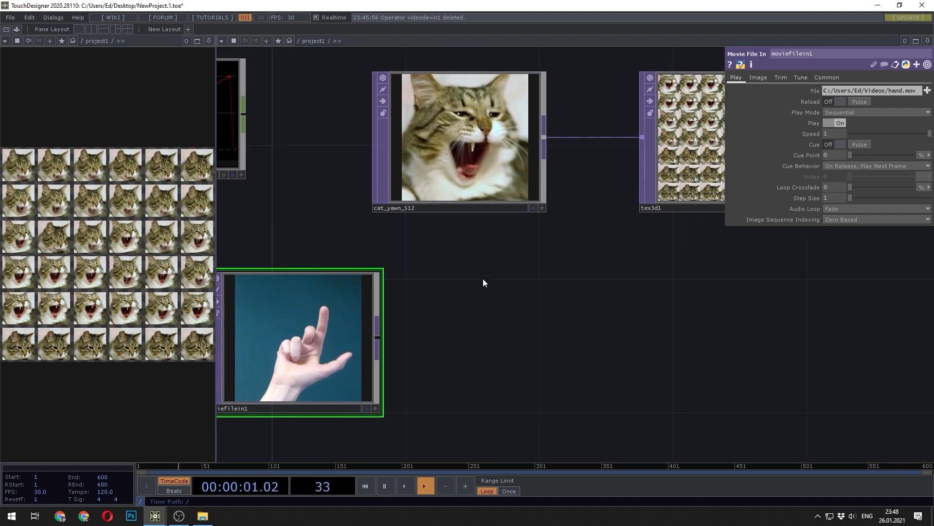
scroll(421, 296, down, 3)
drag(360, 321, 571, 183)
Set the Texture 3D's Cache Size to 211 and pre-fill it with the hand clip frames
drag(515, 331, 334, 377)
click(468, 239)
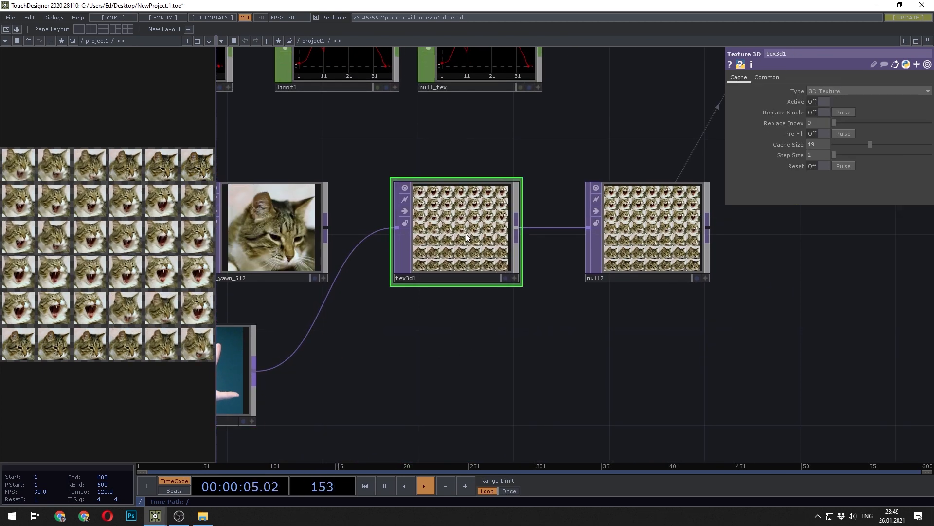
scroll(466, 233, up, 4)
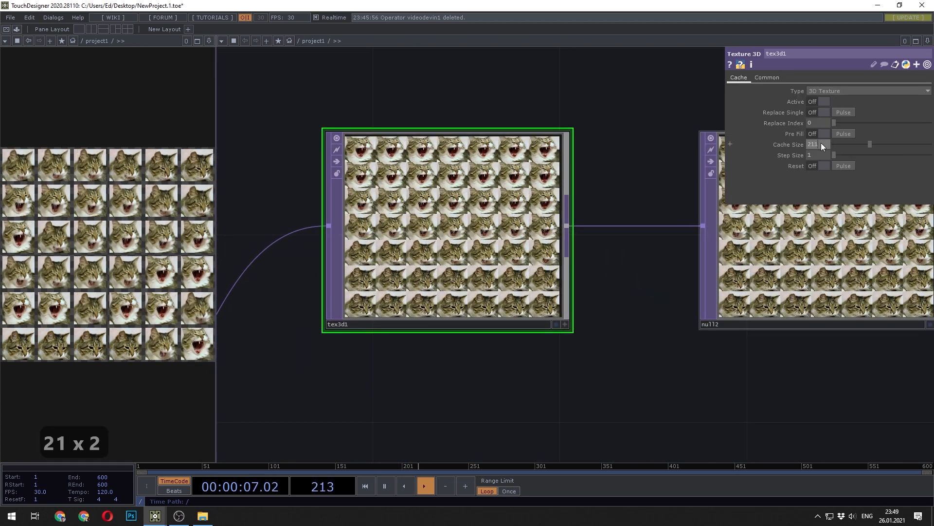
key(Return)
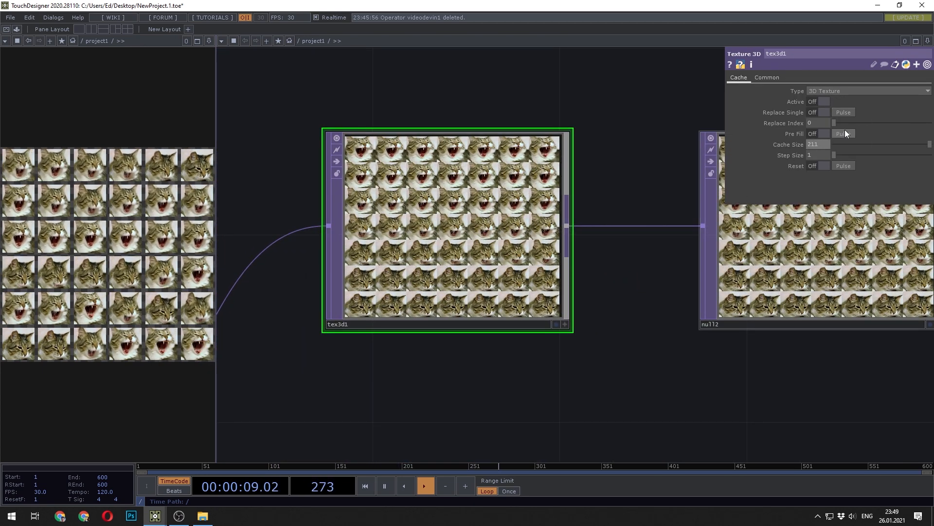
click(843, 134)
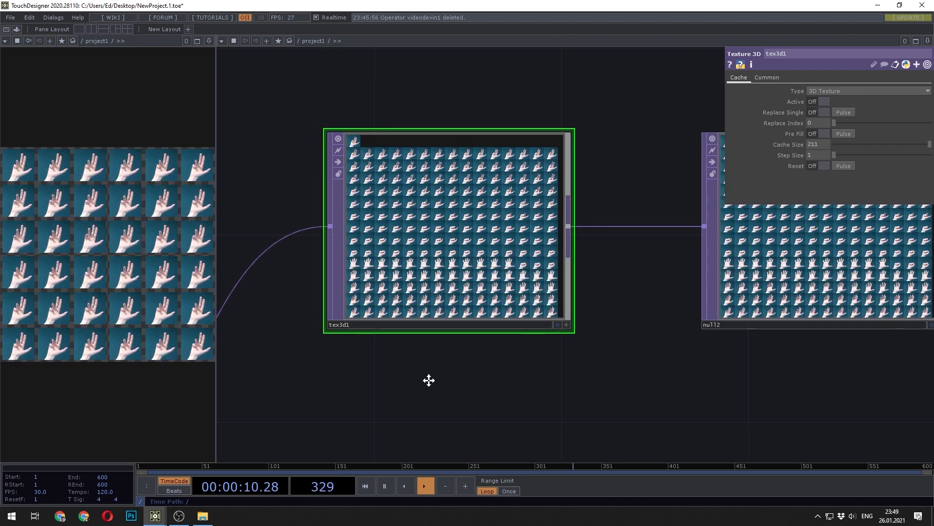
Move the hand Movie File In closer to the Texture 3D and set its Play Mode to Locked to Timeline
scroll(467, 367, down, 5)
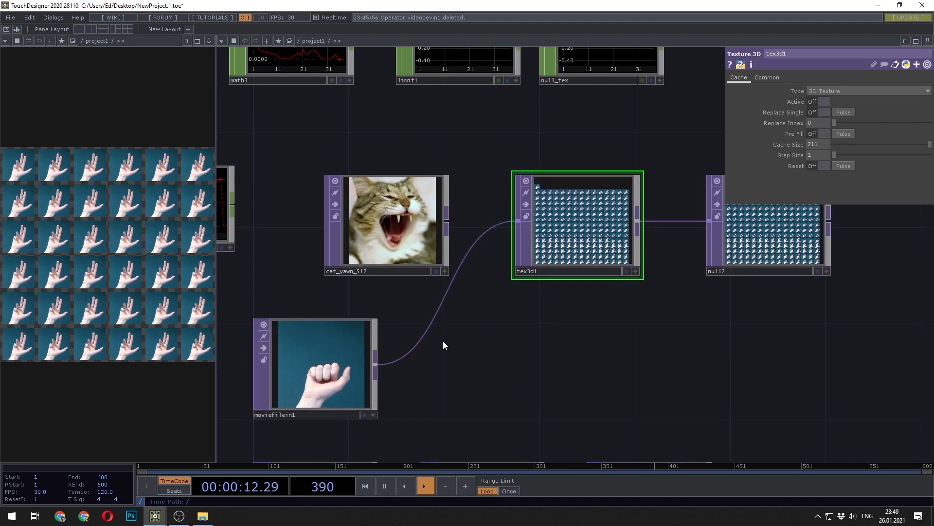
drag(308, 350, 404, 350)
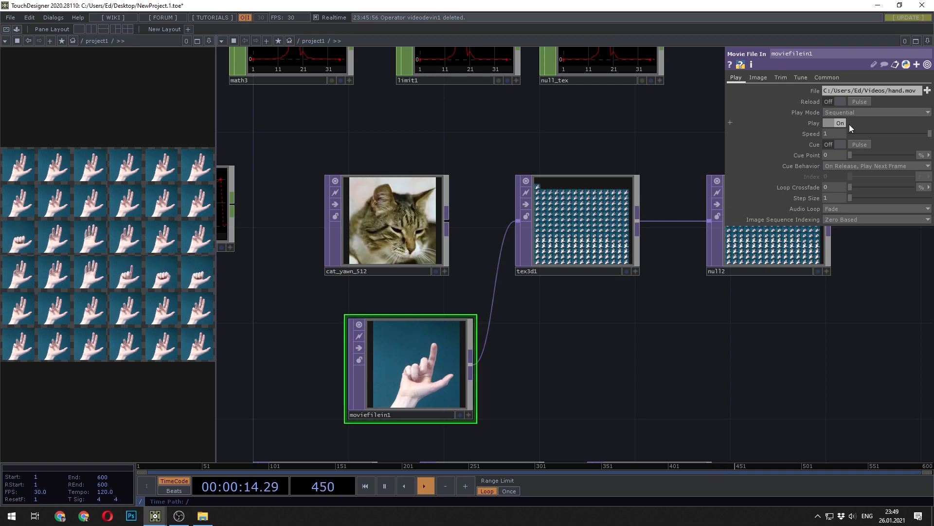
click(863, 112)
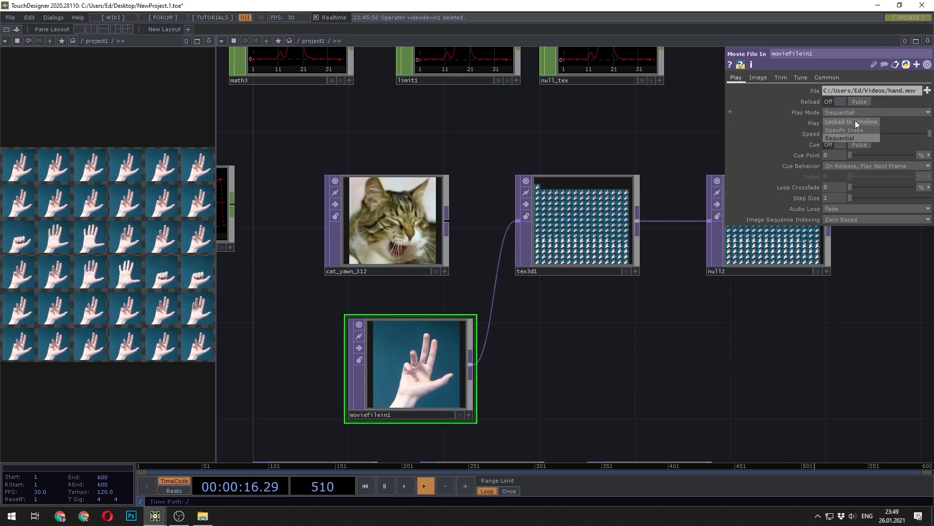
click(855, 122)
Pre-fill the Texture 3D again from the timeline-locked hand clip and check the order of its cached frames
click(603, 220)
scroll(720, 189, up, 3)
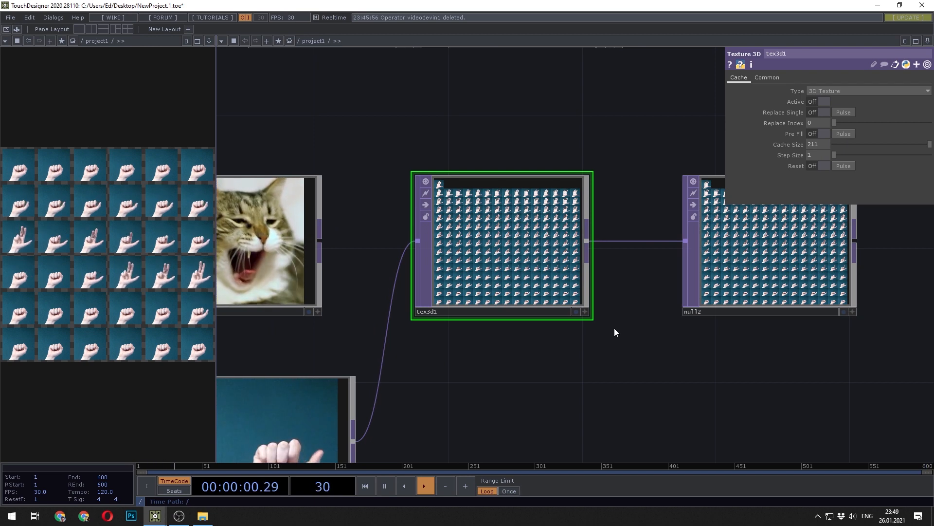
scroll(652, 344, down, 4)
scroll(621, 324, up, 6)
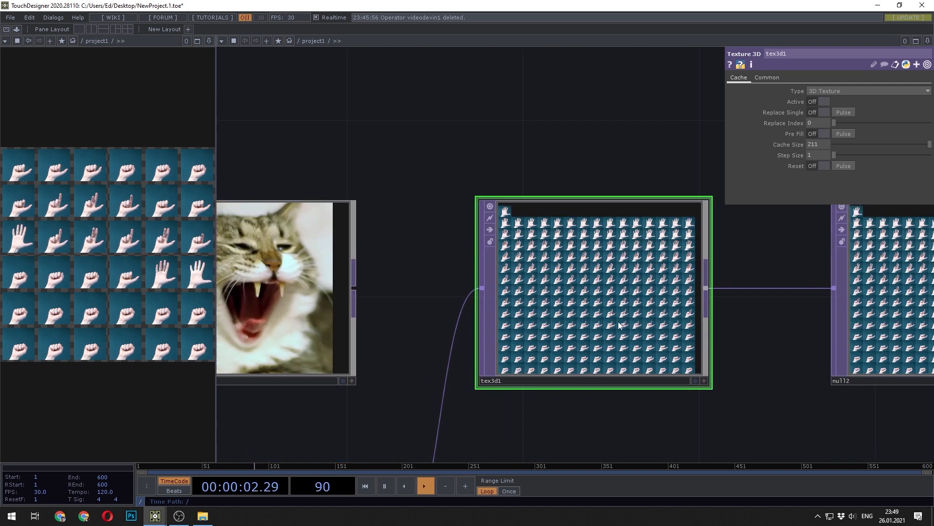
scroll(618, 321, up, 3)
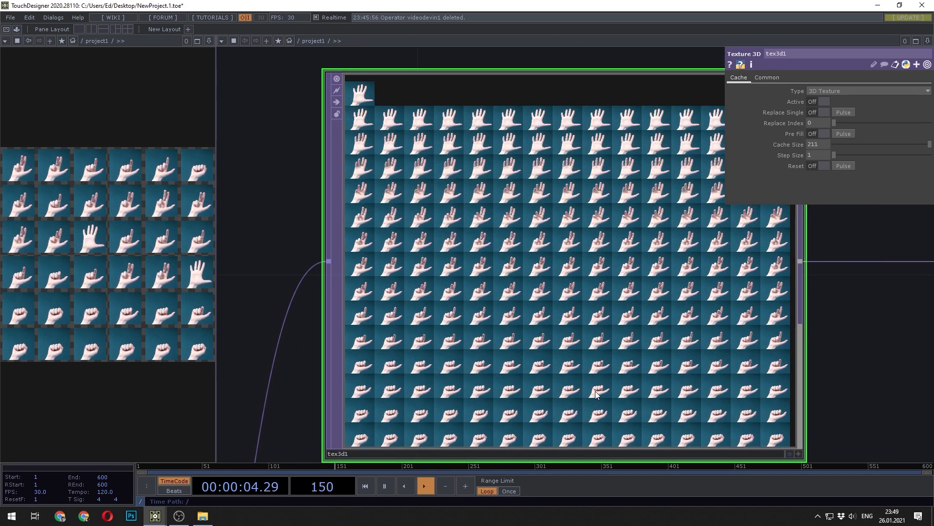
scroll(598, 393, down, 6)
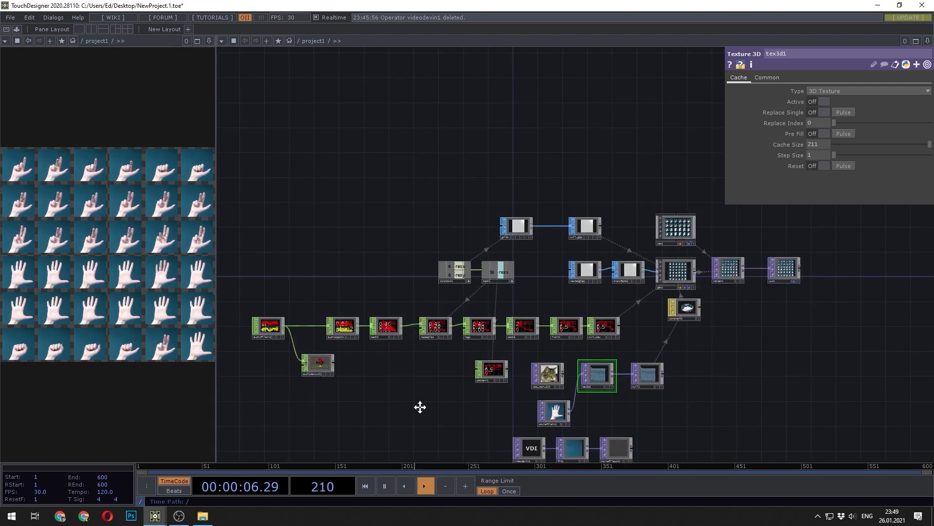
Examine the network and the Texture 3D's cached frames, focusing on where the hand starts and stops moving
scroll(450, 337, up, 5)
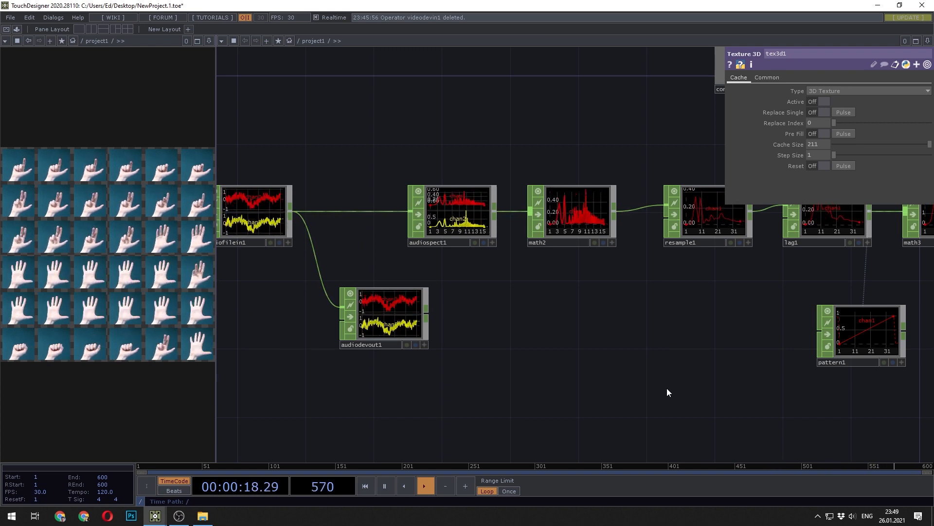
drag(852, 451, 380, 314)
drag(639, 278, 442, 232)
scroll(500, 165, up, 6)
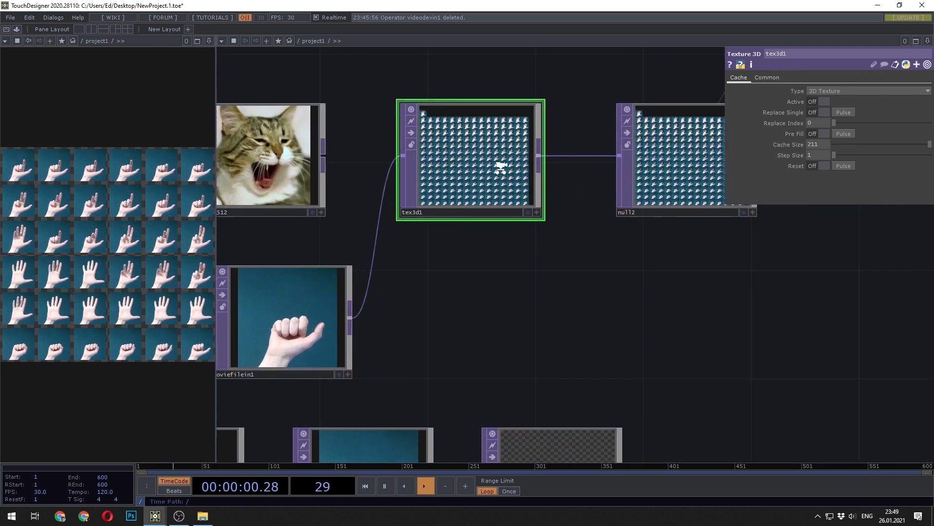
drag(403, 259, 412, 286)
scroll(399, 200, up, 3)
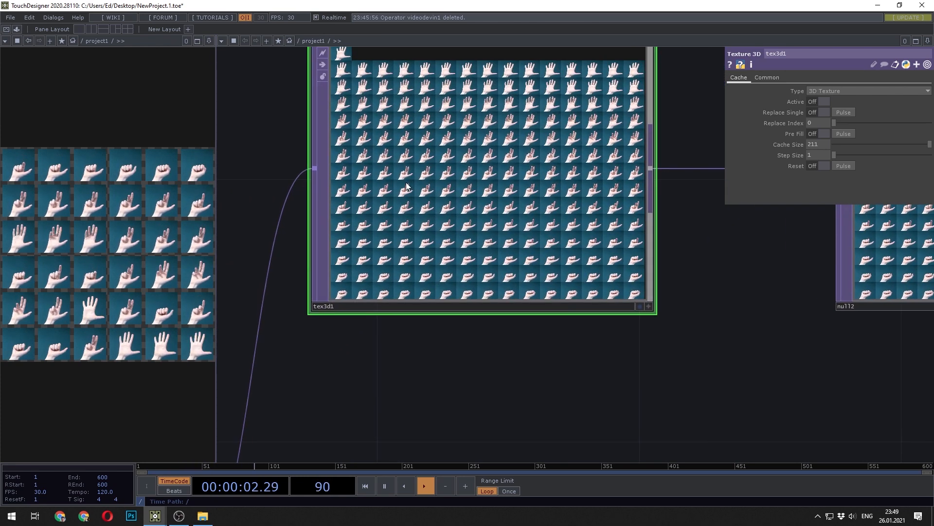
scroll(390, 252, up, 5)
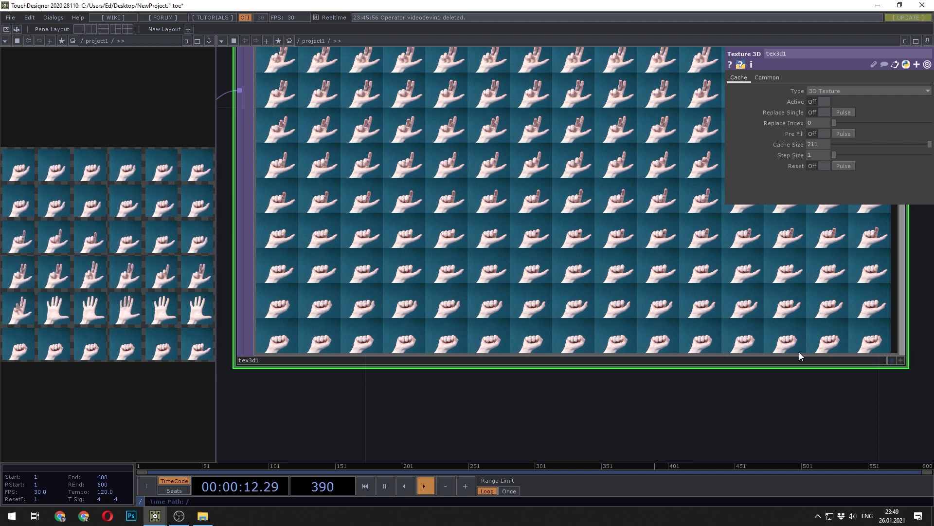
scroll(676, 324, down, 10)
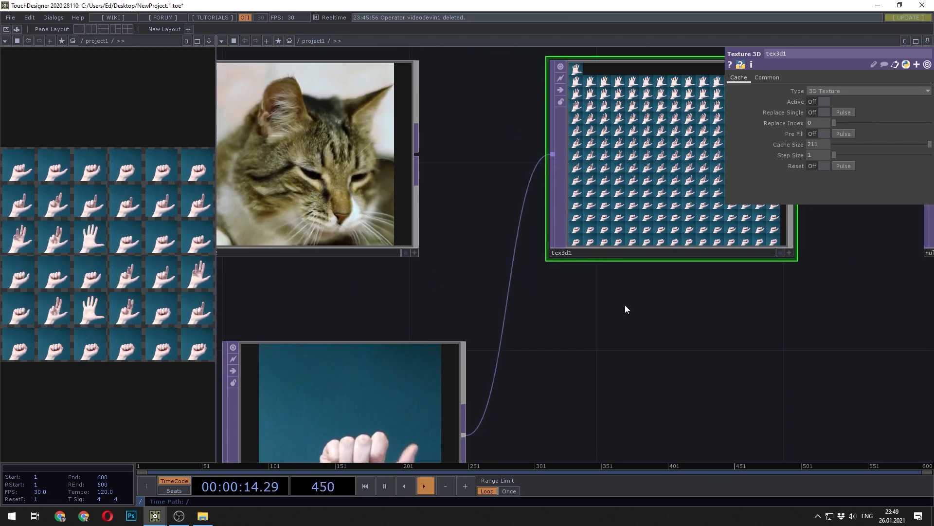
Enable Trim on the hand Movie File In and set Trim Start to 15 frames
drag(614, 318, 609, 285)
click(522, 321)
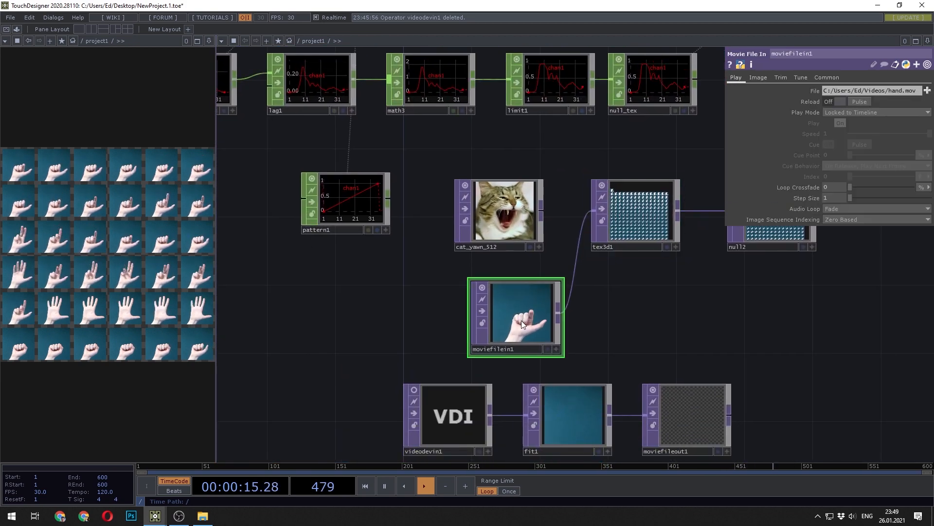
click(789, 80)
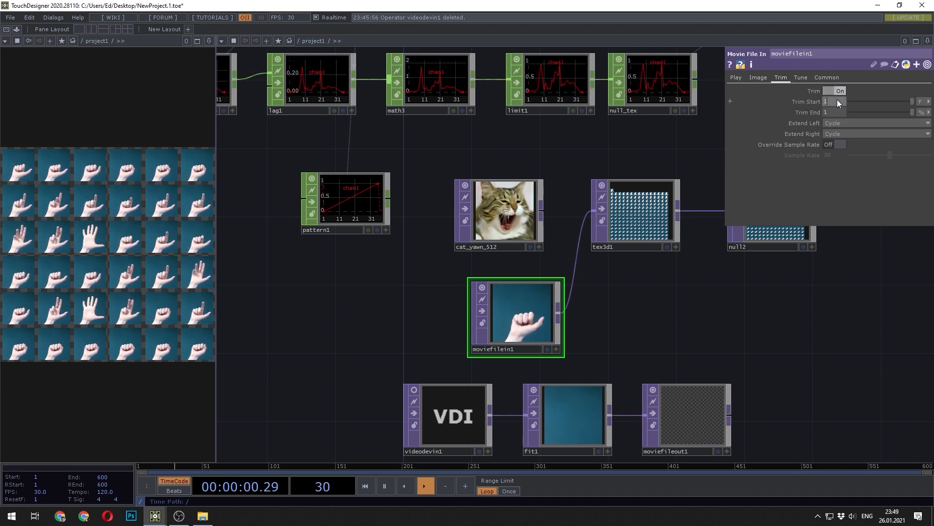
text(5)
key(Return)
Check the trimmed clip's length, set the Texture 3D's Cache Size to 197 and pre-fill it again
drag(662, 305, 634, 302)
scroll(617, 319, up, 6)
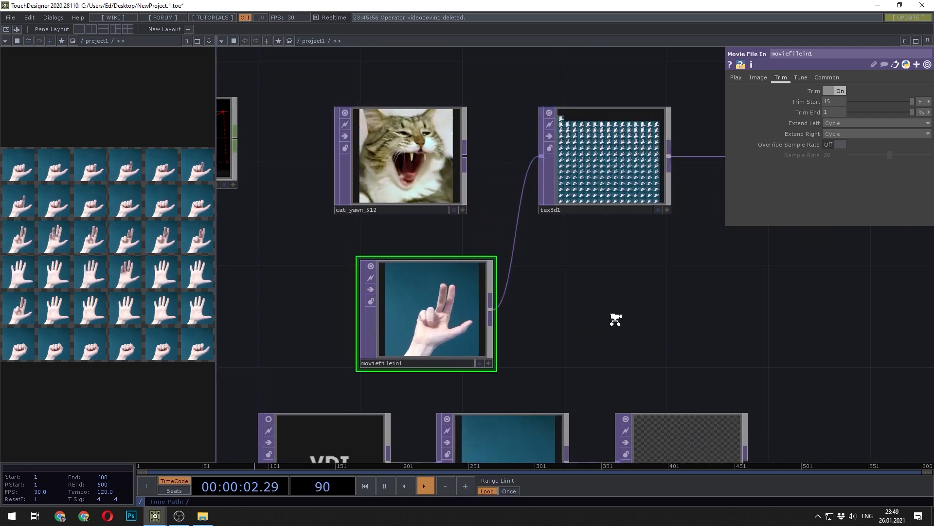
middle_click(410, 335)
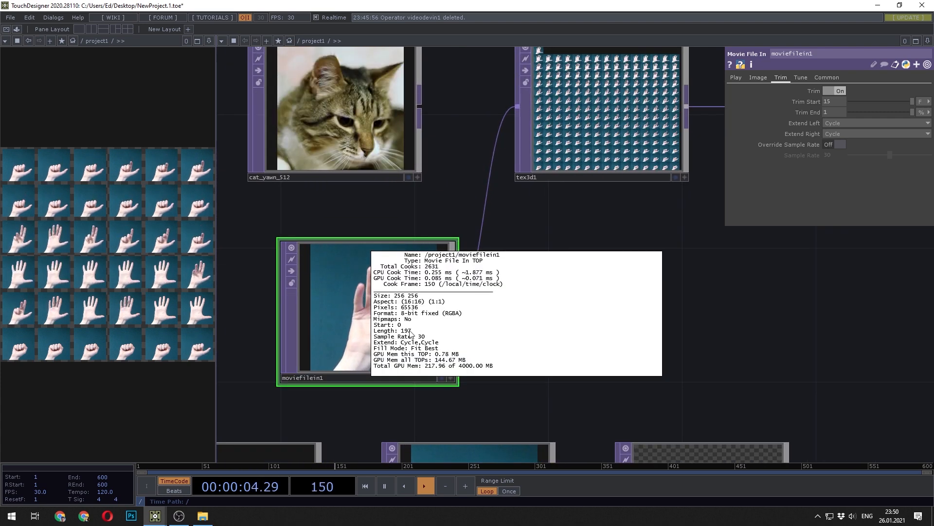
click(608, 140)
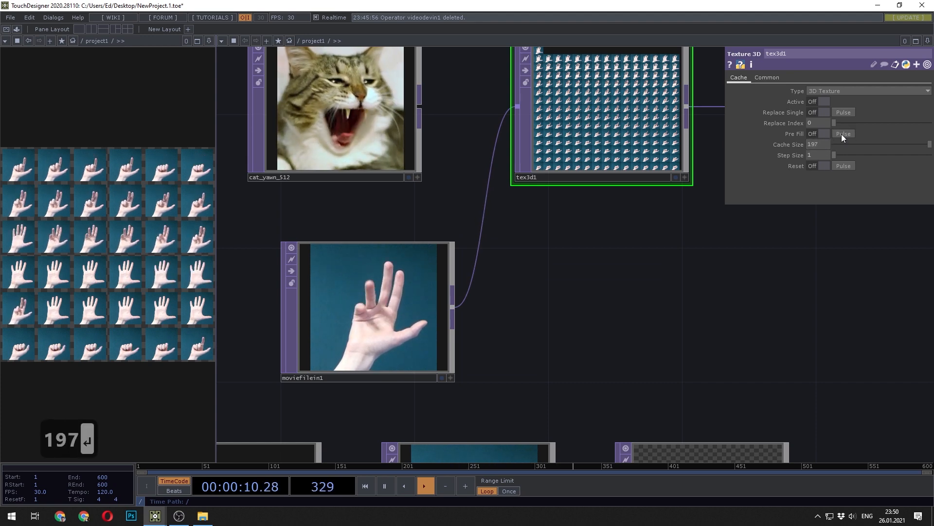
Inspect the trimmed hand frames in the Texture 3D and widen the grid preview pane to over half the window
drag(660, 215, 616, 294)
scroll(580, 242, up, 7)
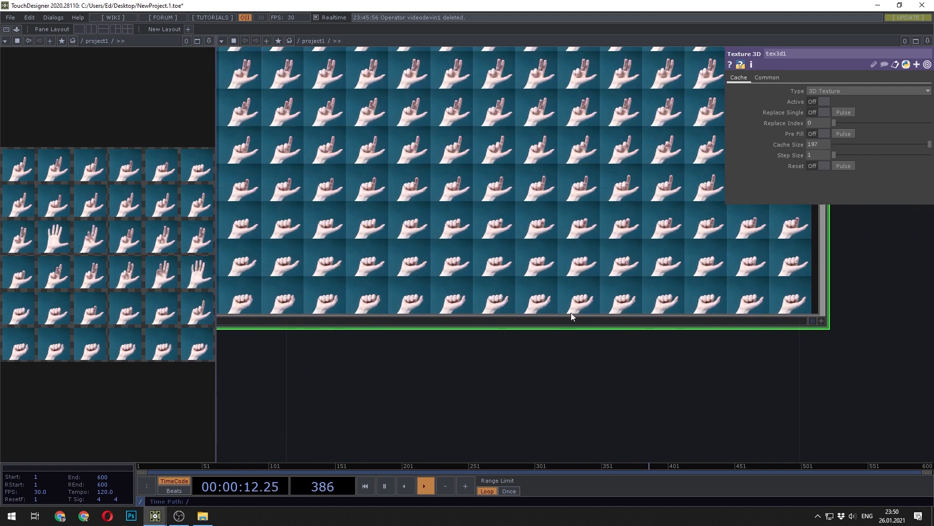
scroll(561, 323, down, 2)
drag(547, 371, 505, 448)
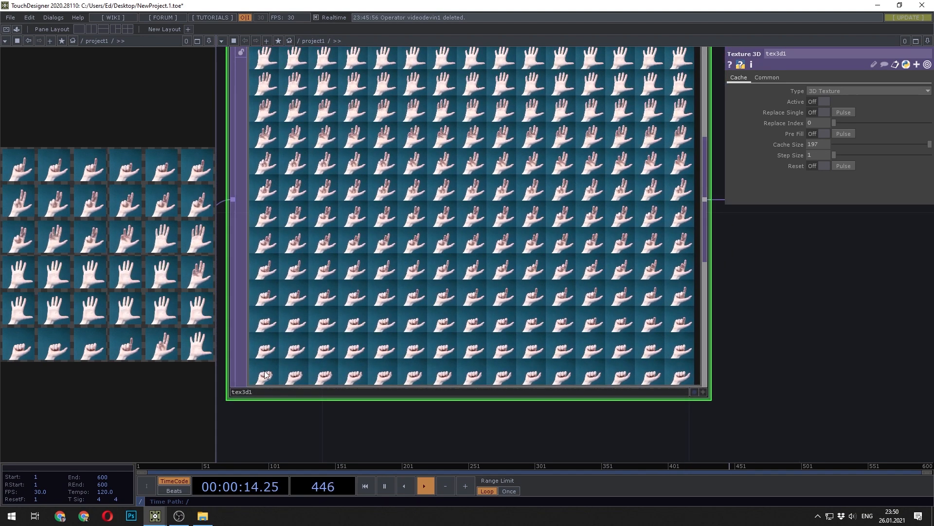
drag(791, 331, 770, 369)
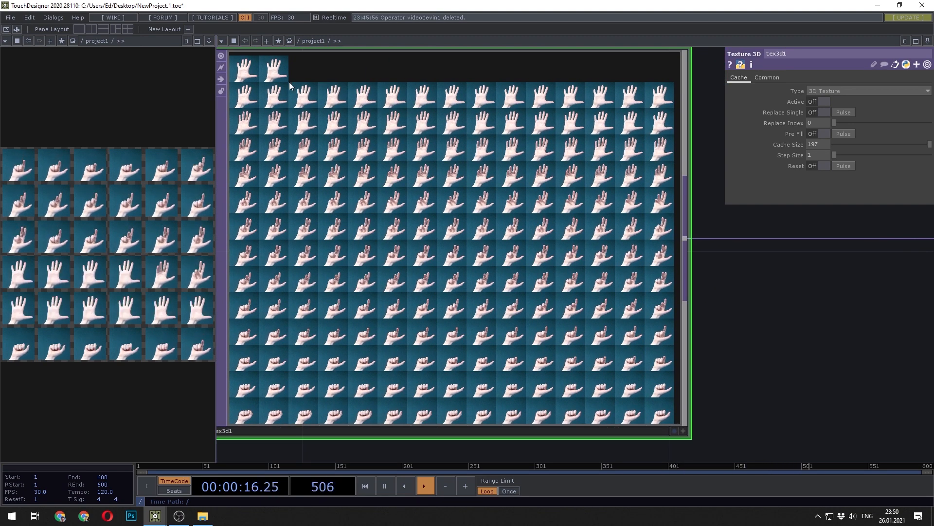
drag(819, 335, 914, 291)
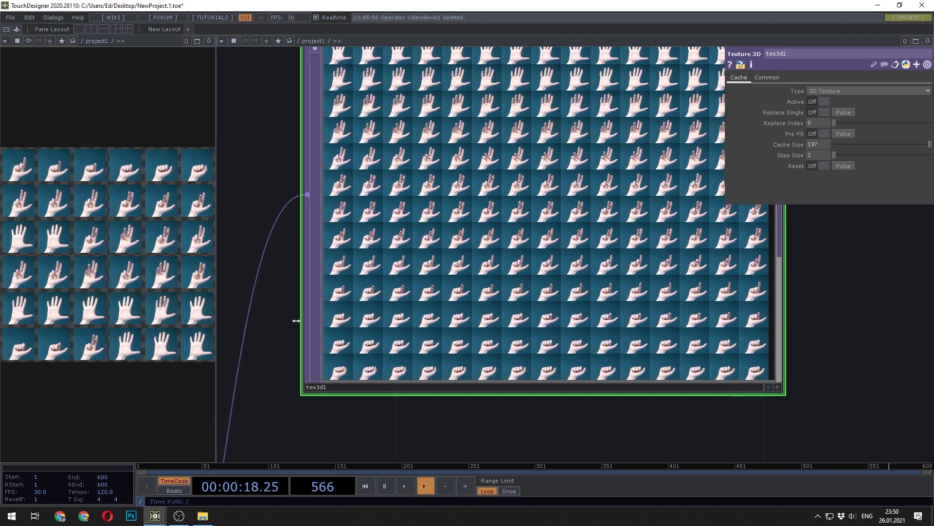
drag(217, 376, 509, 344)
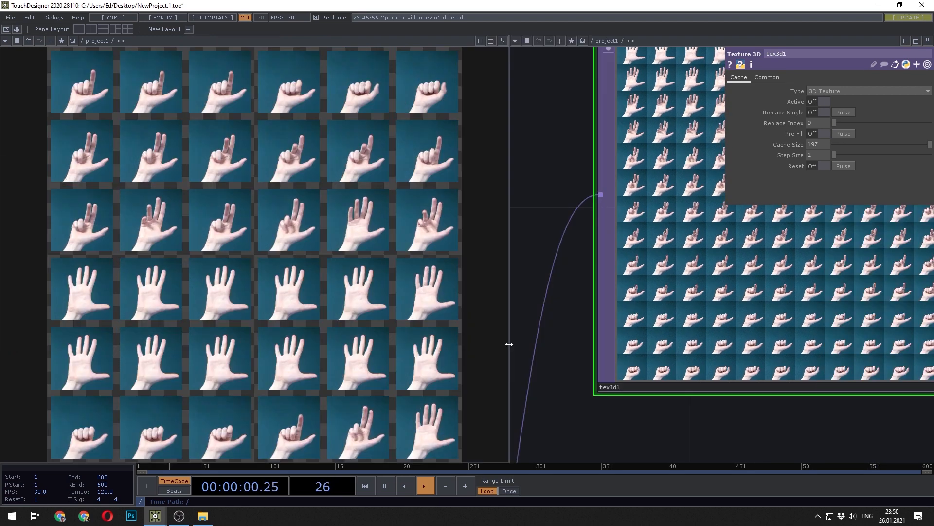